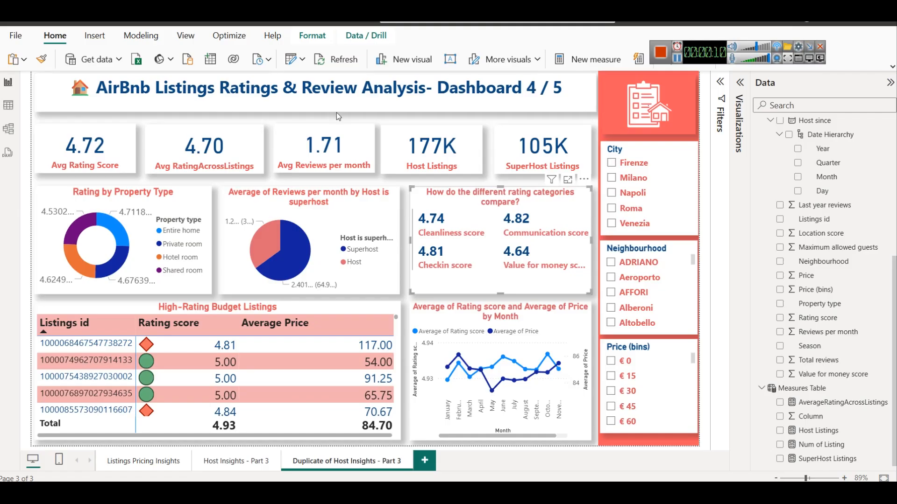
# - Look through the Listings Pricing Insights, Host Insights - Part 3 and Duplicate of Host Insights - Part 3 report pages
pyautogui.click(163, 462)
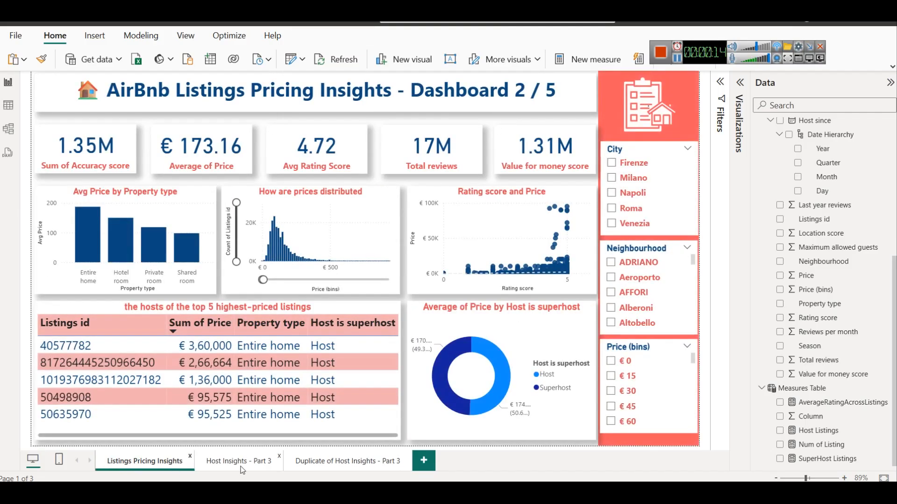
pyautogui.click(238, 466)
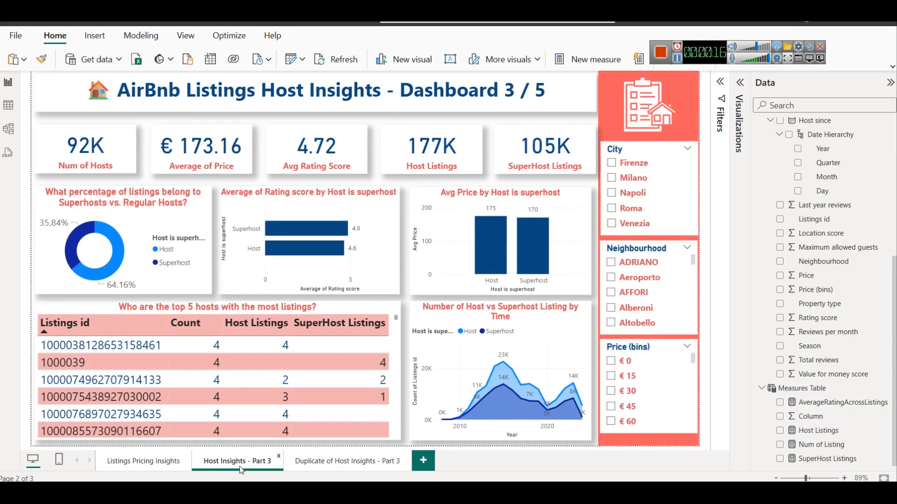
pyautogui.click(312, 470)
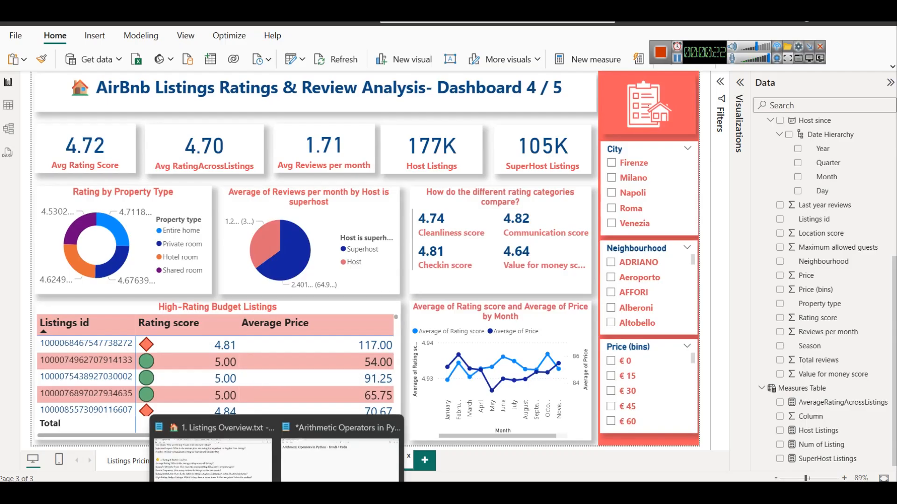
# - Read the Rating & Review Analysis questions in the Listings Overview.txt notes, and return to the report
pyautogui.click(242, 465)
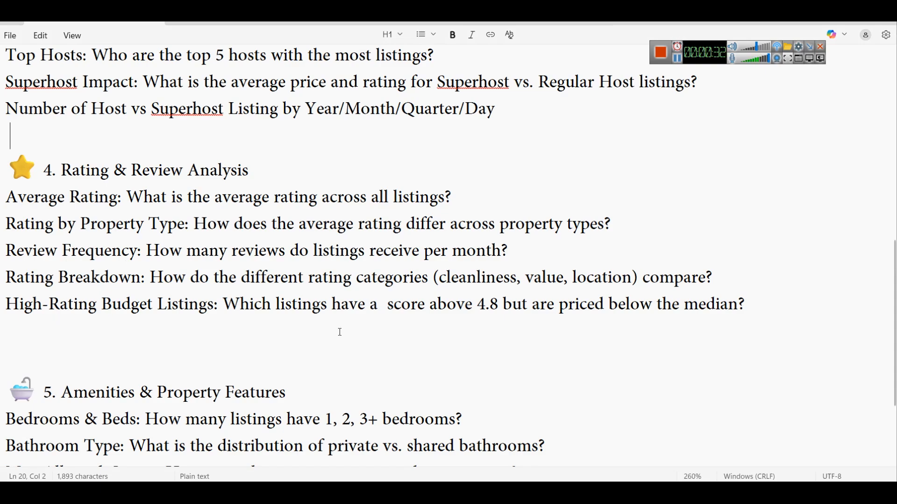
pyautogui.hotkey('alt', 'Tab')
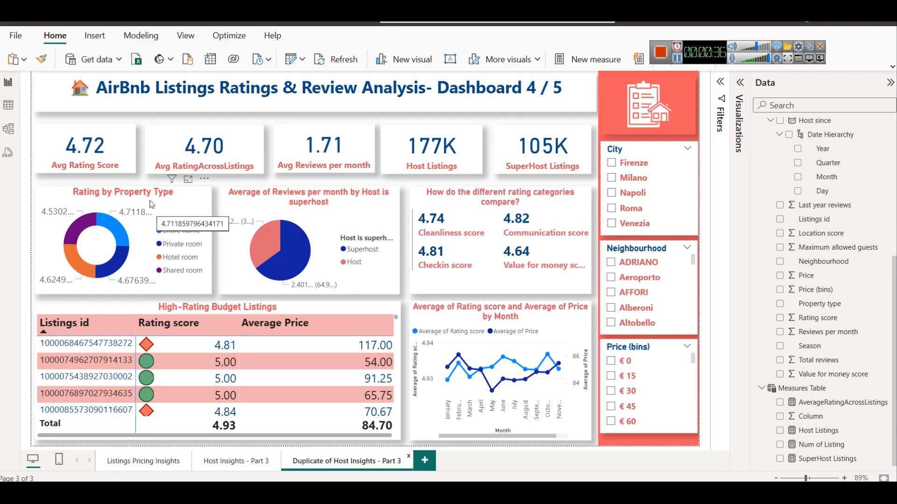
# - Examine the High-Rating Budget Listings visual, the formula of its HighRatingBudgetListings source table, and the monthly rating and price chart
pyautogui.click(152, 213)
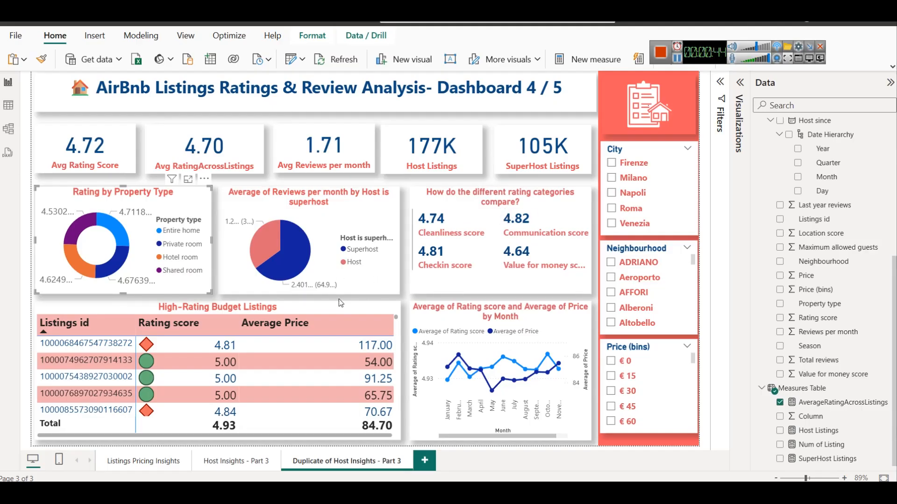
pyautogui.click(311, 311)
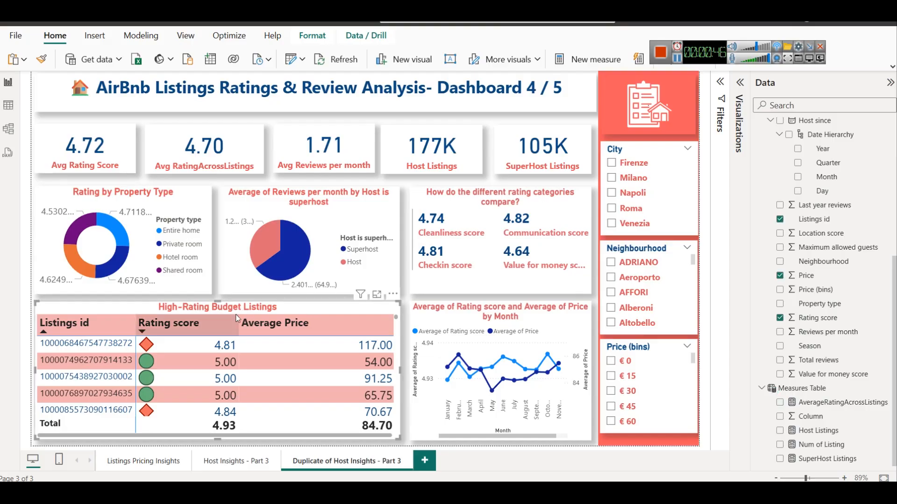
pyautogui.scroll(5, 824, 265)
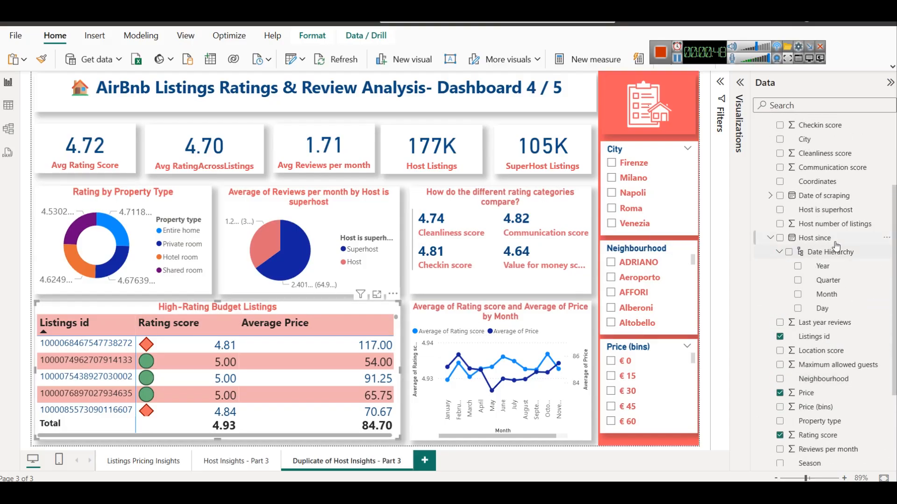
pyautogui.click(823, 155)
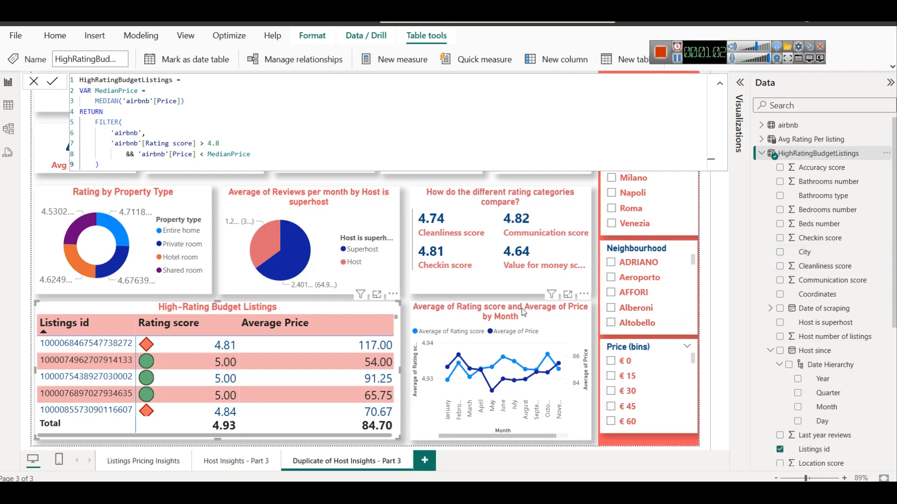
pyautogui.click(509, 325)
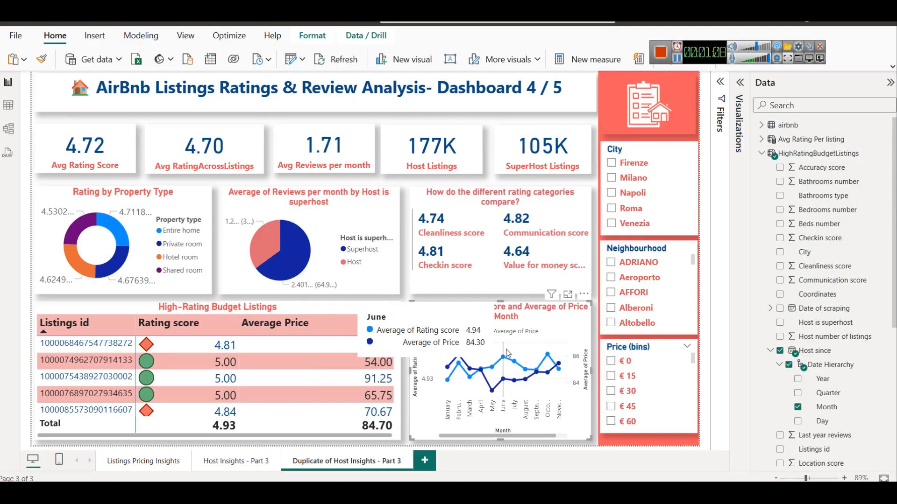
# - Test the slicers by filtering to the city Roma, the neighbourhood Aeroporto and the € 30 price bin, clearing each filter again
pyautogui.click(627, 210)
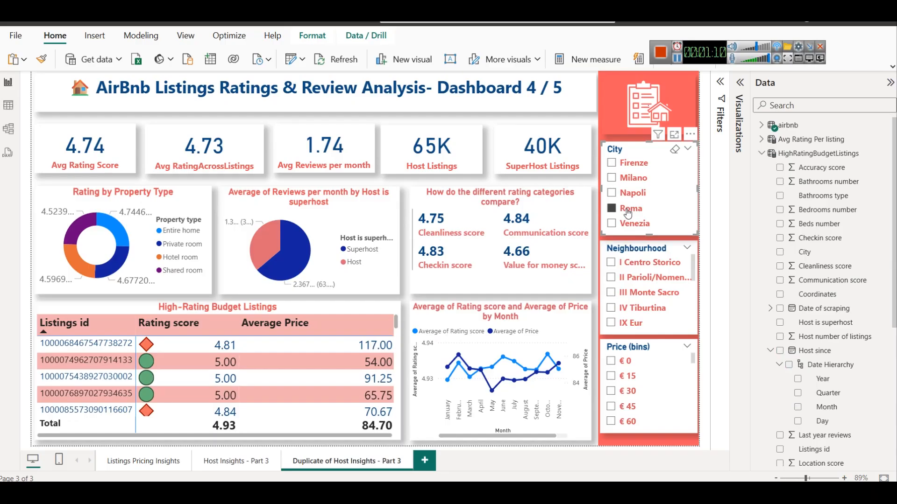
pyautogui.click(627, 210)
pyautogui.click(640, 279)
pyautogui.click(640, 279)
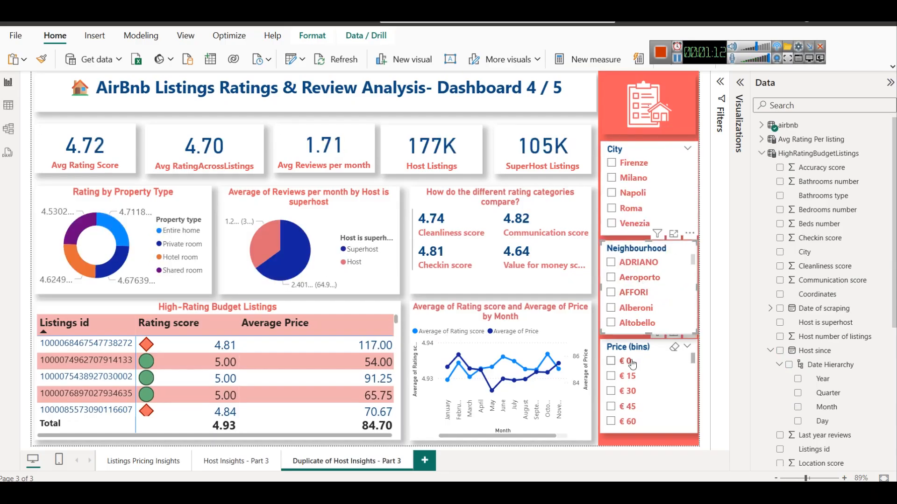
pyautogui.click(627, 391)
pyautogui.click(627, 390)
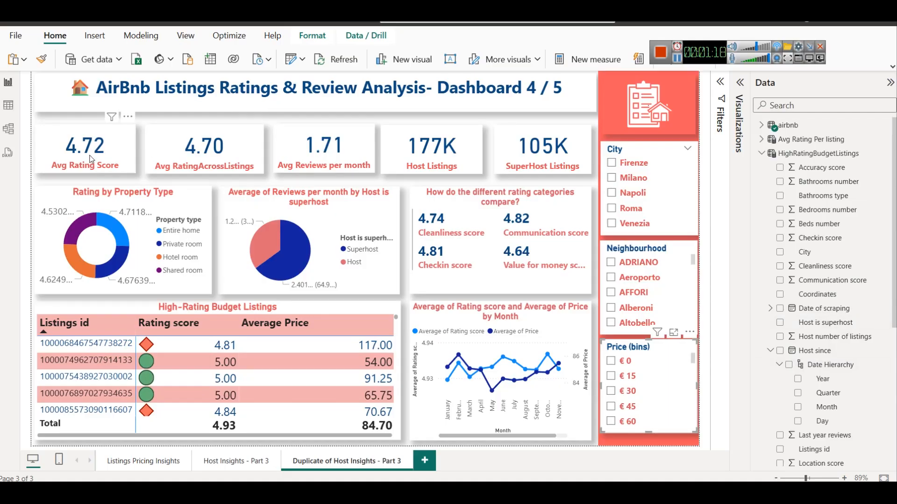
# - Examine the formula of the AverageRatingAcrossListings measure behind the average rating across listings card
pyautogui.click(195, 153)
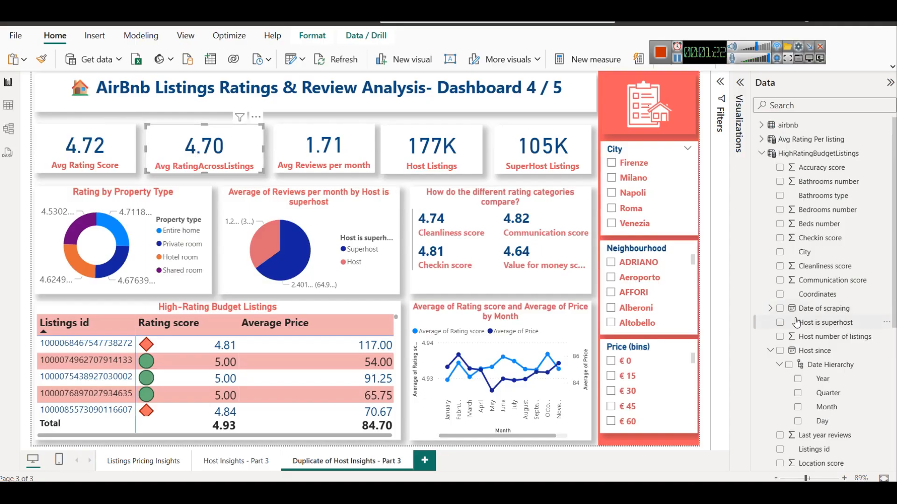
pyautogui.scroll(-5, 797, 321)
pyautogui.click(834, 403)
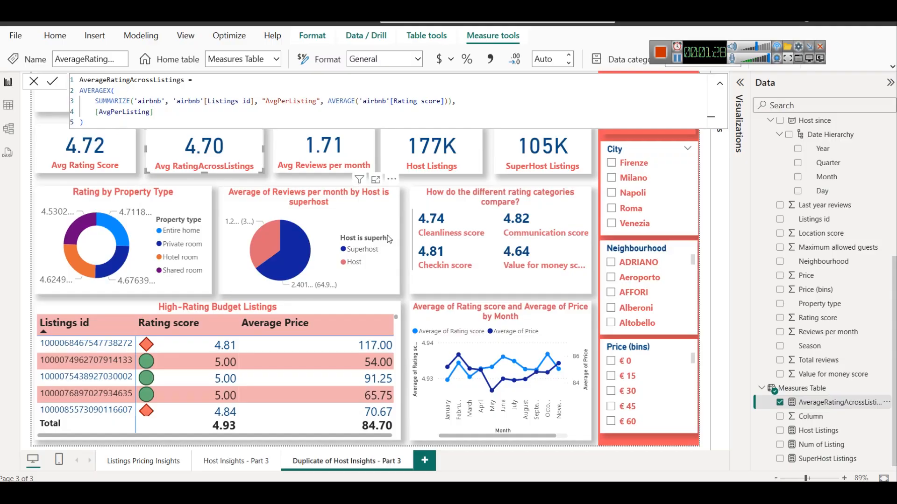
pyautogui.click(405, 234)
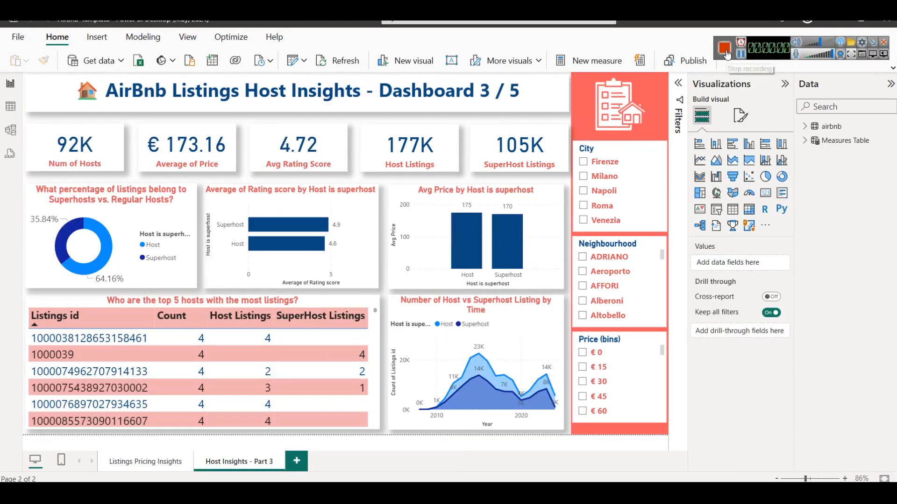
# - Duplicate the Host Insights - Part 3 page and change the dashboard number in the copy's title to 4 / 5
pyautogui.rightClick(230, 462)
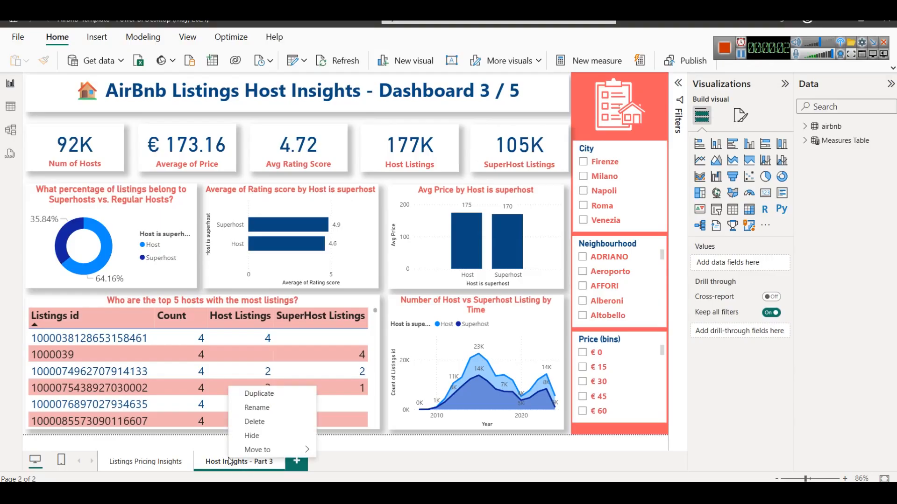
pyautogui.click(258, 394)
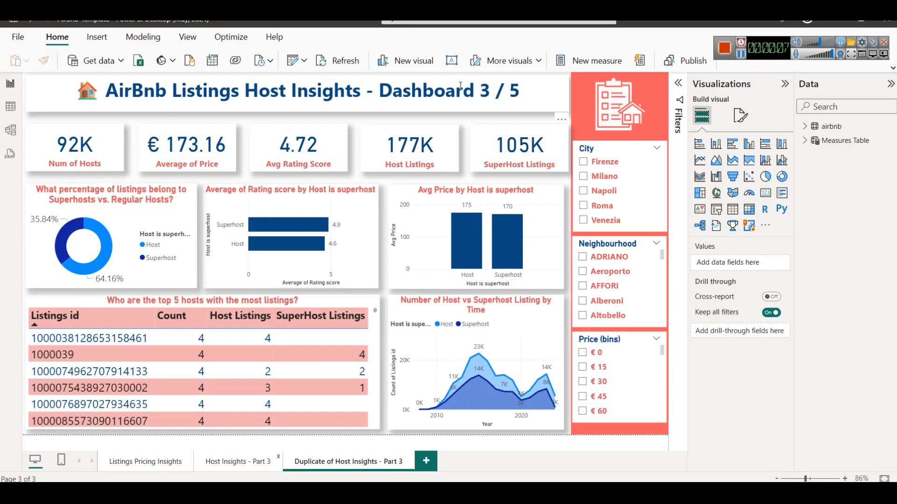
pyautogui.doubleClick(482, 90)
pyautogui.write('4')
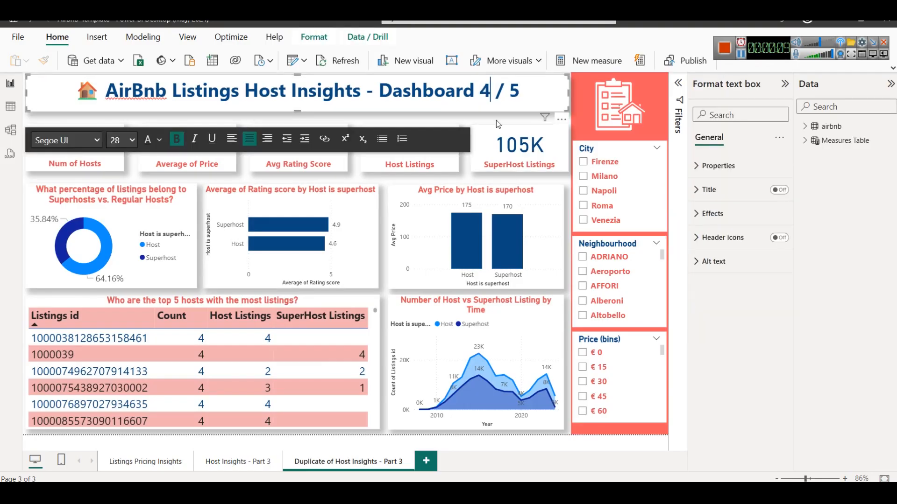
pyautogui.click(386, 188)
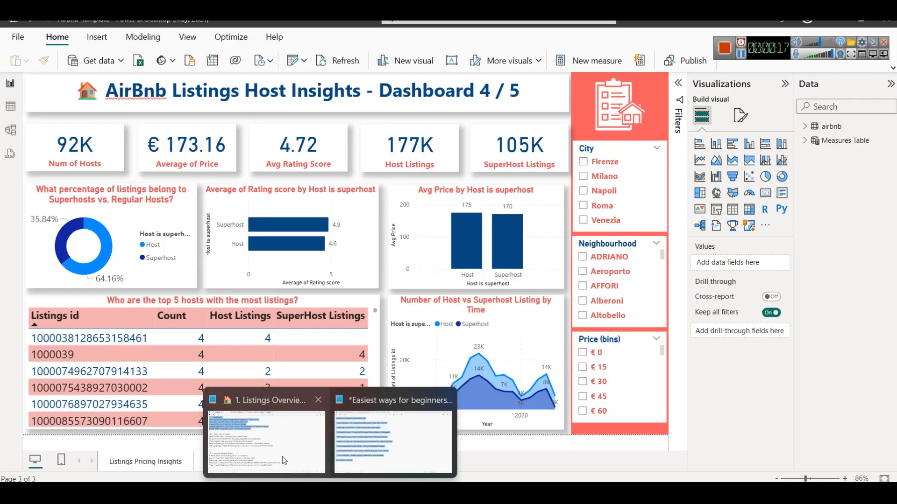
# - Copy the heading text "Rating & Review Analysis" from section 4 of the Listings Overview.txt notes, and return to the report
pyautogui.click(284, 461)
pyautogui.moveTo(46, 186); pyautogui.dragTo(179, 188)
pyautogui.hotkey('ctrl', 'c')
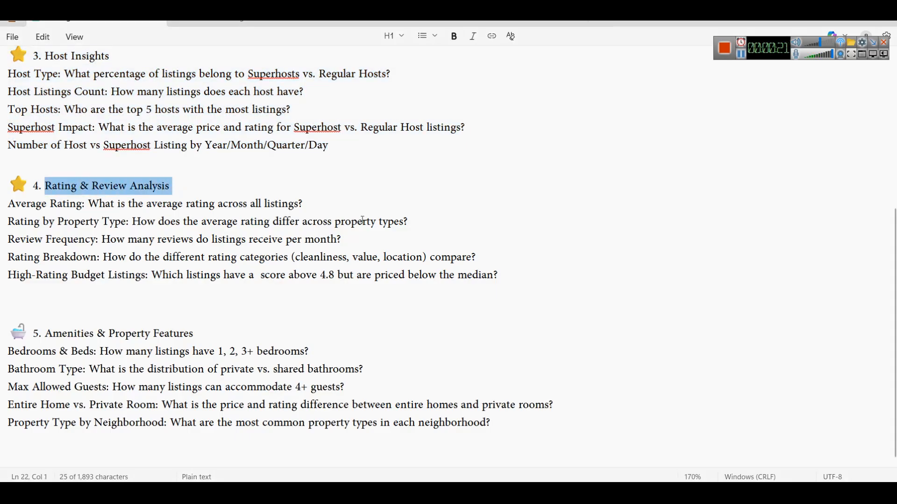
pyautogui.hotkey('alt', 'Tab')
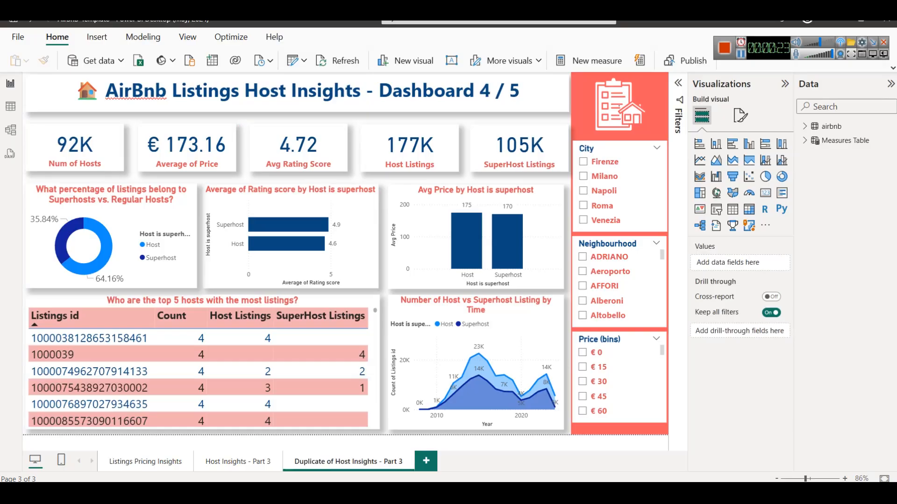
# - Replace "Host Insights" in the page title with "Ratings & Review Analysis" and set the title's font size to 24
pyautogui.click(422, 91)
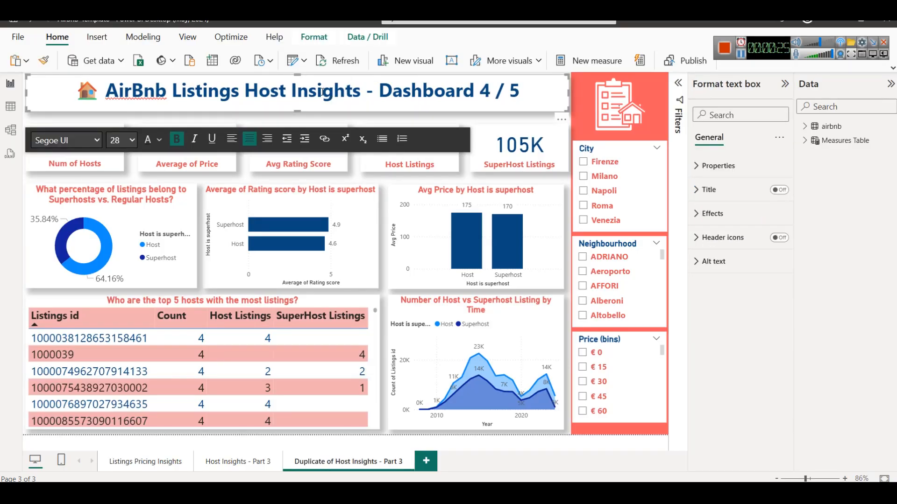
pyautogui.moveTo(244, 91); pyautogui.dragTo(363, 92)
pyautogui.hotkey('ctrl', 'v')
pyautogui.hotkey('ctrl', 'z')
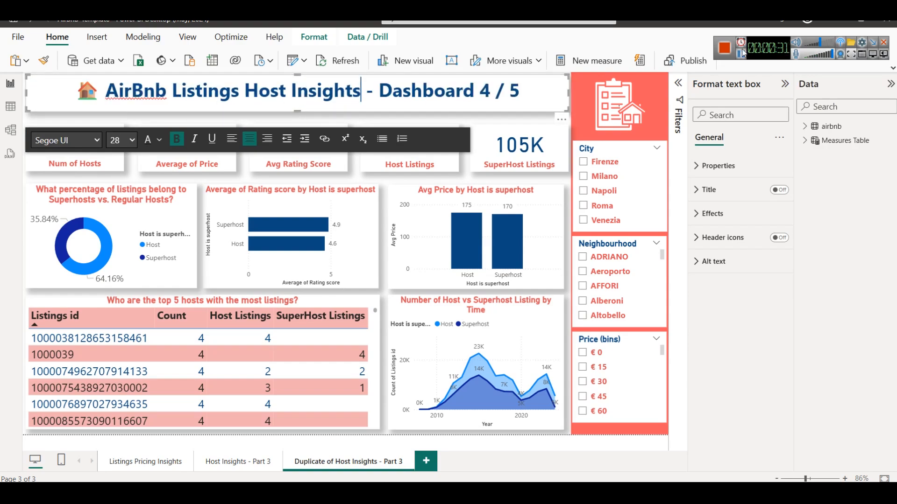
pyautogui.write('Ratings & Review Analysis')
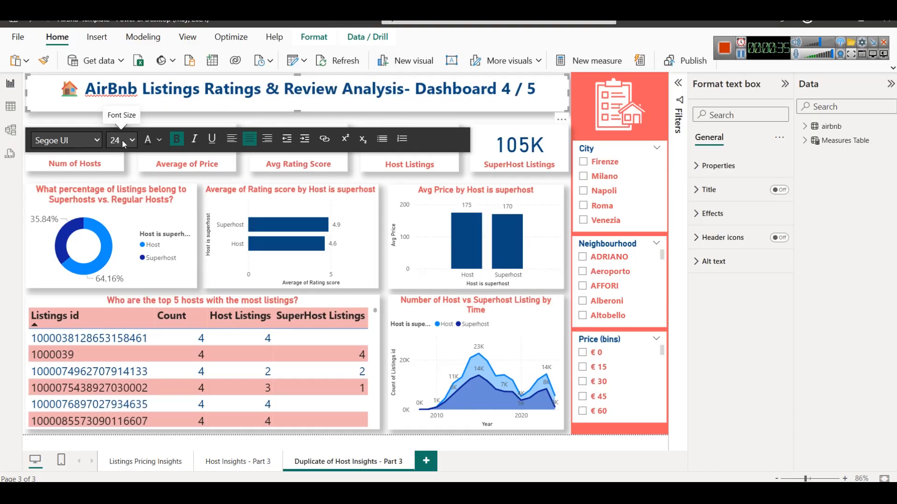
pyautogui.click(285, 123)
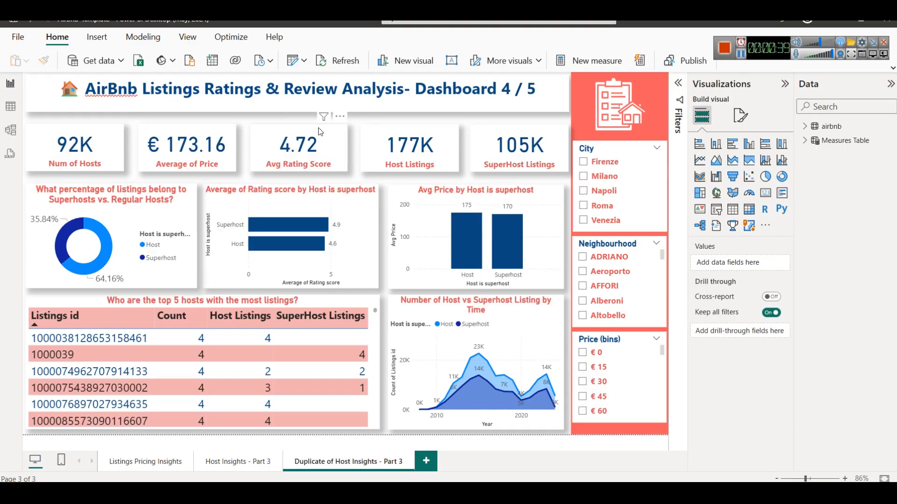
# - Check the section 4 rating and review questions in the Listings Overview.txt notes, and go back to the report
pyautogui.click(615, 148)
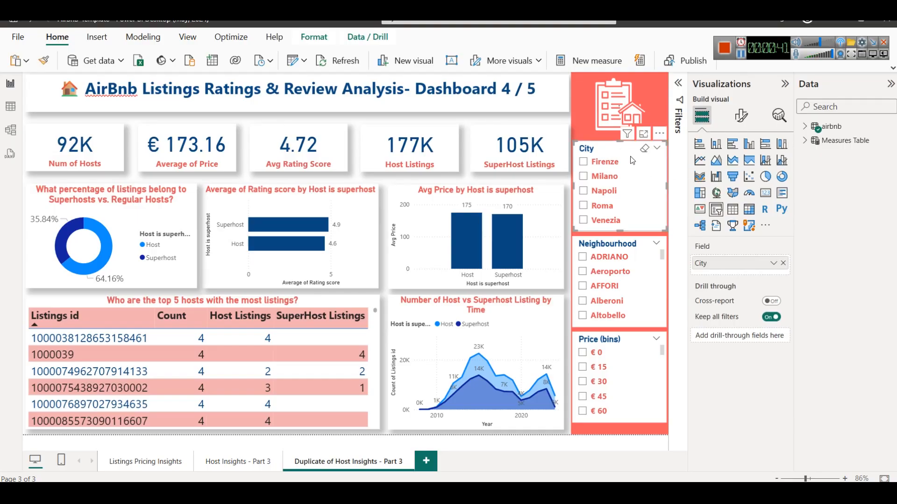
pyautogui.moveTo(331, 493)
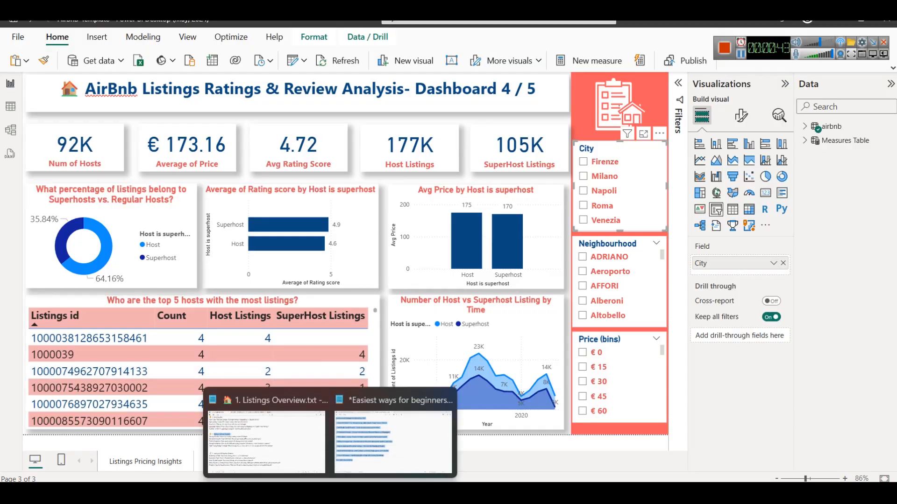
pyautogui.click(267, 441)
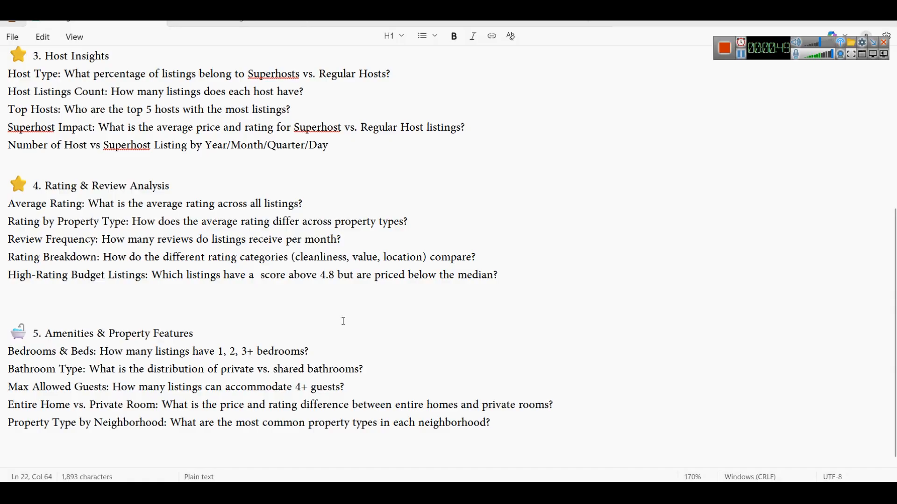
pyautogui.click(407, 494)
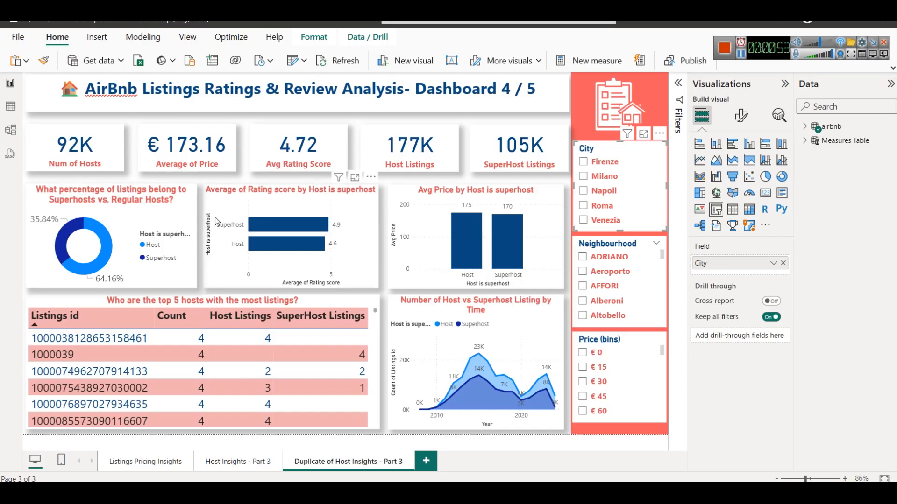
# - Check which field of the airbnb table feeds the Avg Rating Score card
pyautogui.click(282, 152)
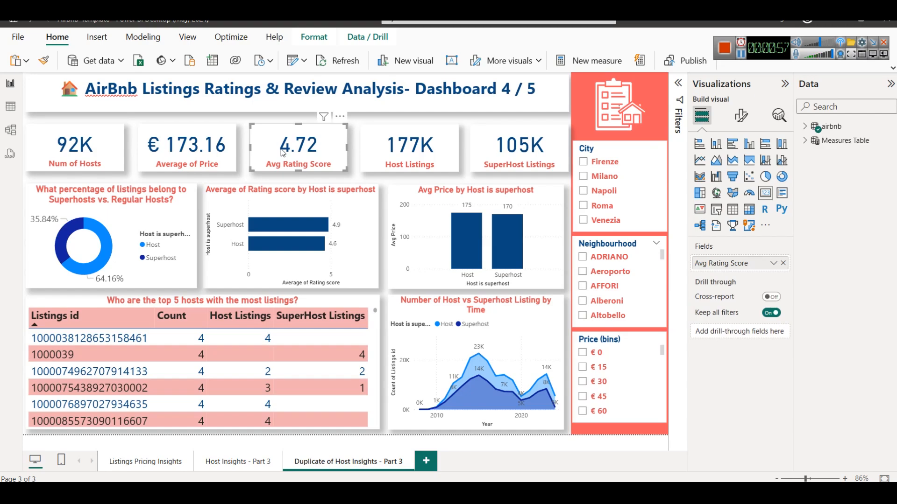
pyautogui.click(805, 126)
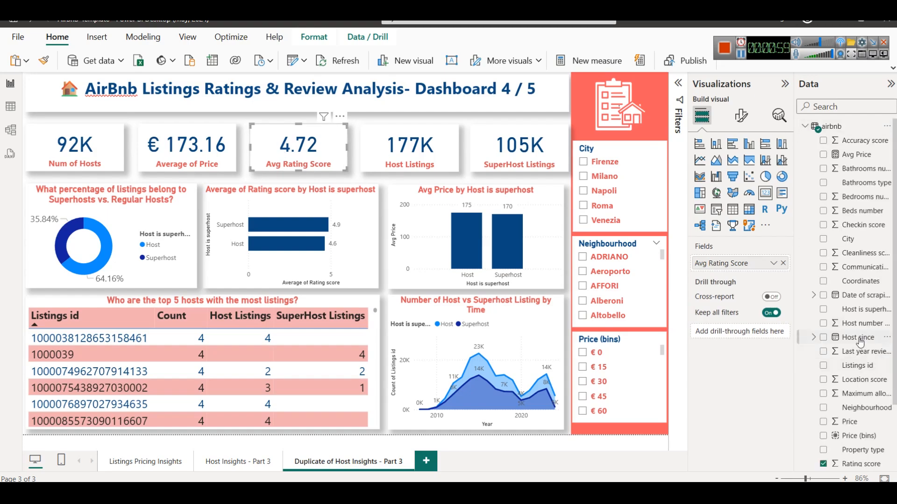
pyautogui.scroll(-2, 860, 342)
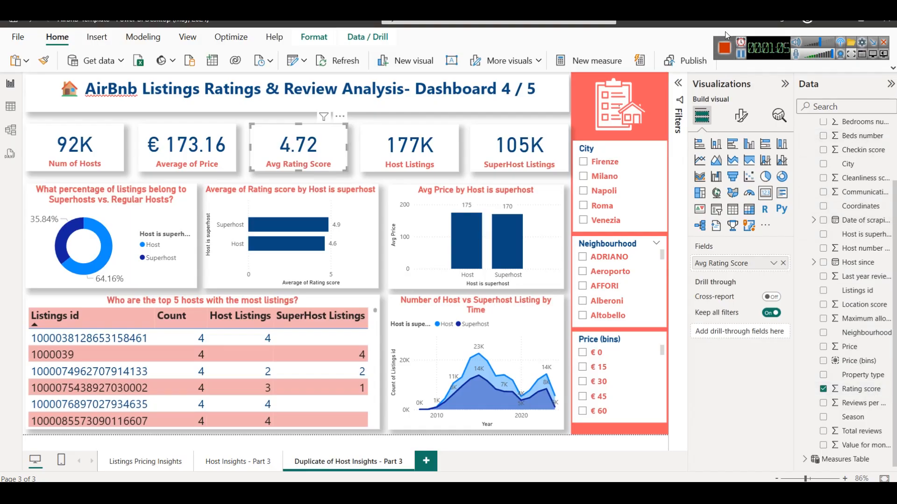
pyautogui.click(735, 67)
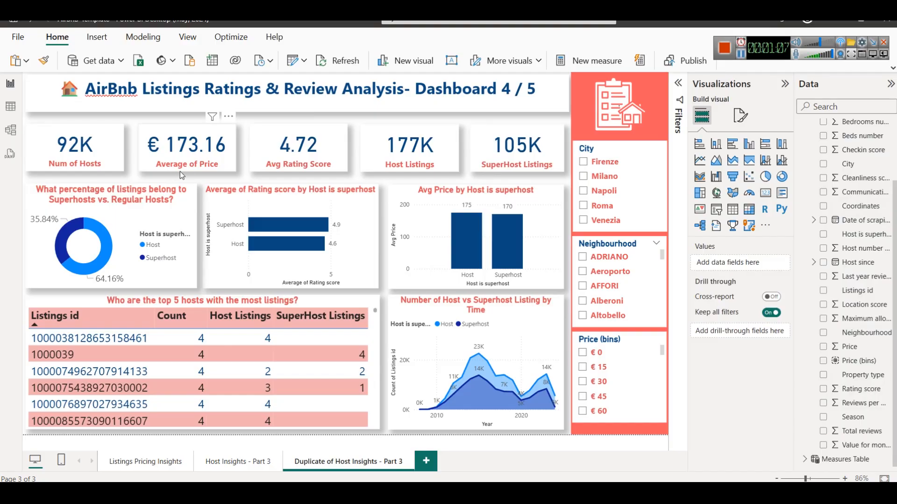
# - Swap the Avg Rating Score and Num of Hosts cards, placing the rating score first and the number of hosts third in the row
pyautogui.moveTo(264, 156); pyautogui.dragTo(55, 164)
pyautogui.moveTo(61, 128); pyautogui.dragTo(281, 128)
pyautogui.moveTo(83, 152); pyautogui.dragTo(73, 143)
pyautogui.click(133, 165)
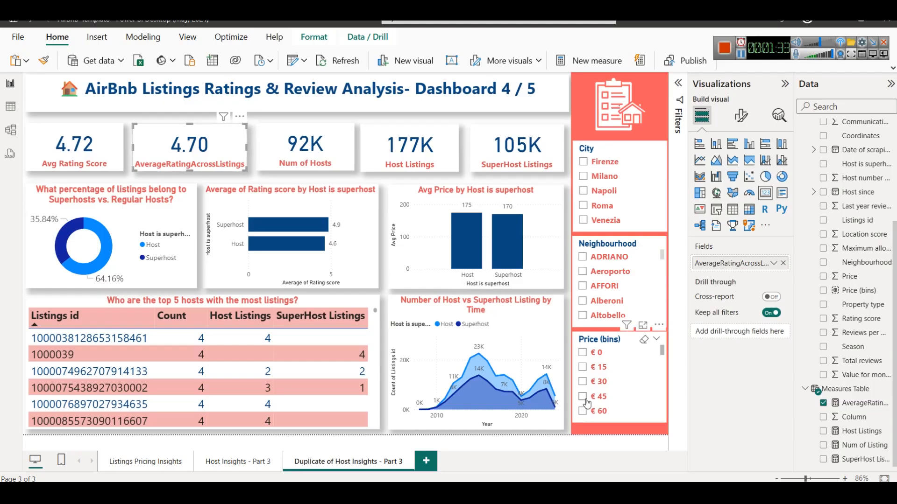
# - Open the AverageRatingAcrossListings measure's formula, and filter the airbnb table's data to the first listing id to inspect its rows
pyautogui.click(859, 403)
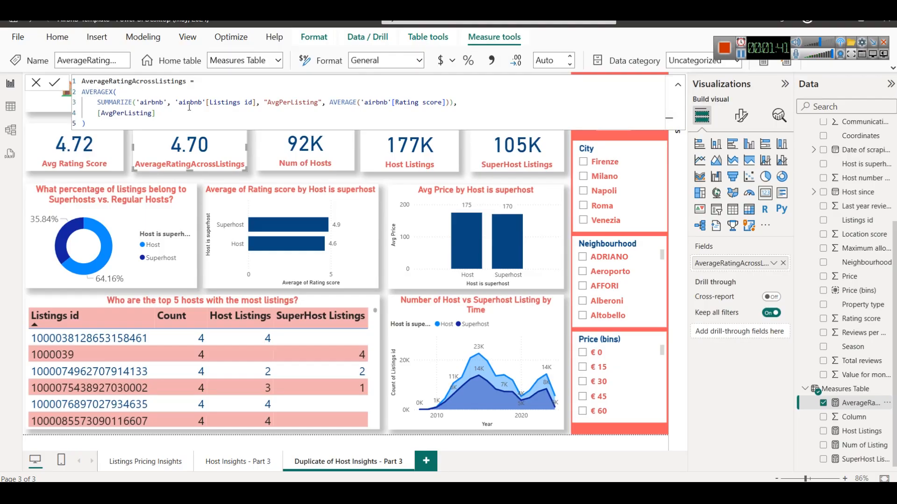
pyautogui.click(10, 107)
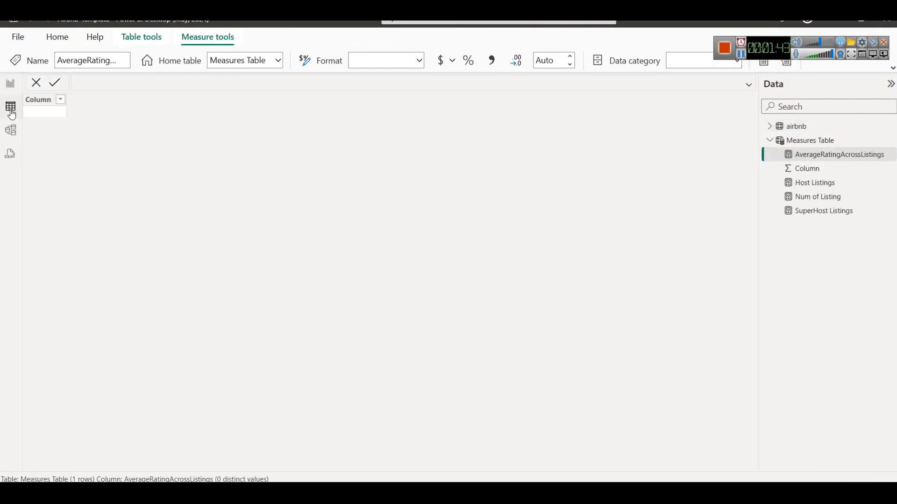
pyautogui.click(802, 131)
pyautogui.click(89, 100)
pyautogui.click(94, 100)
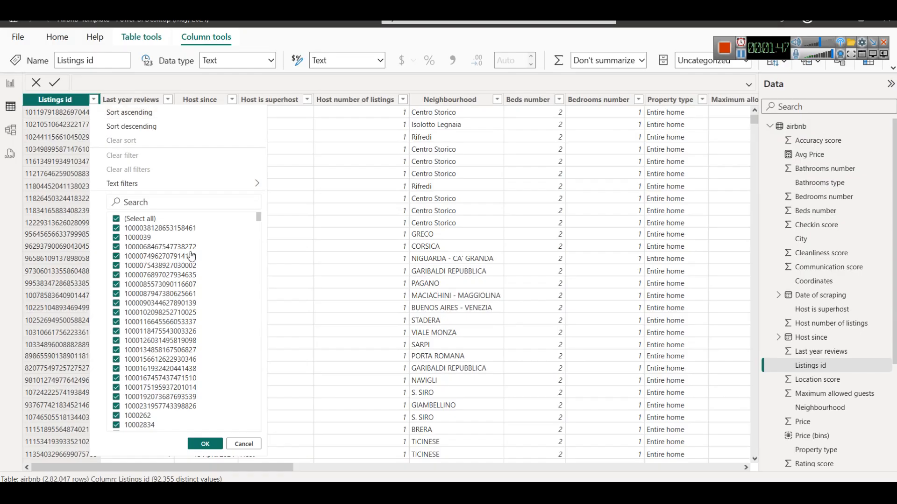
pyautogui.click(117, 219)
pyautogui.click(117, 228)
pyautogui.click(205, 444)
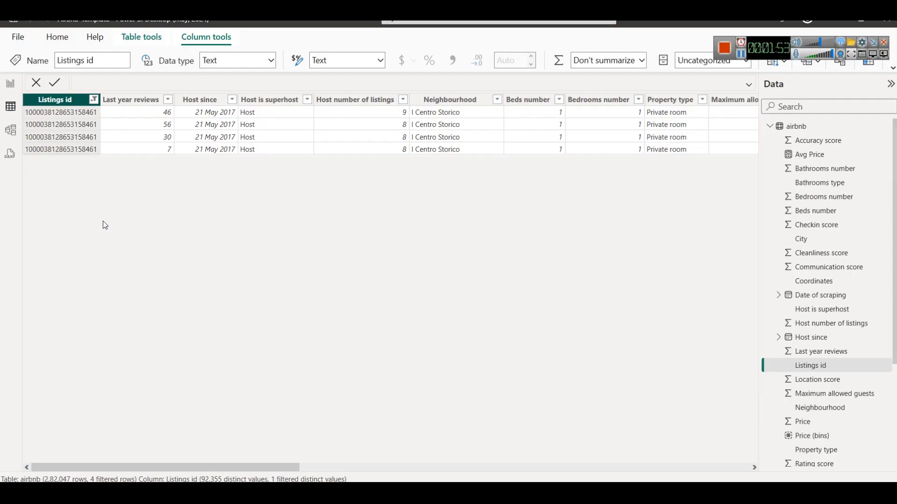
# - Reselect all values in the Listings id filter of the airbnb table and return to the report page
pyautogui.click(94, 99)
pyautogui.click(117, 228)
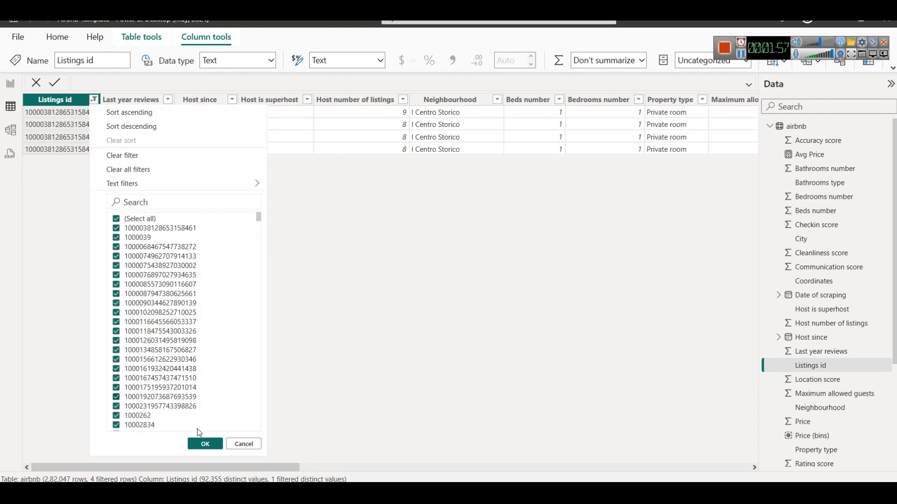
pyautogui.click(220, 449)
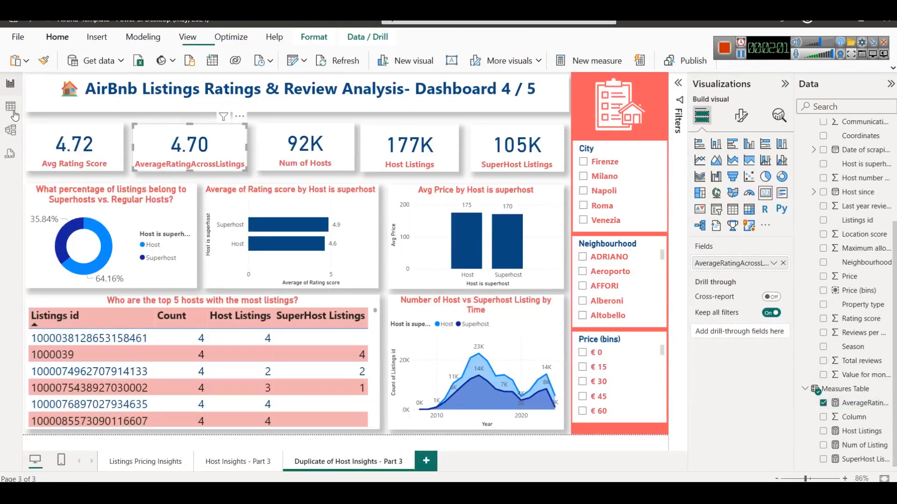
pyautogui.click(10, 84)
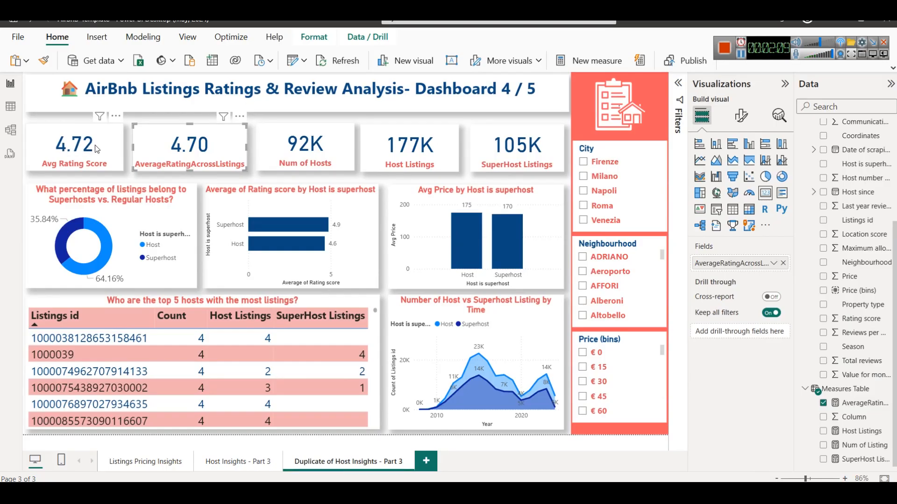
# - Examine the SUMMARIZE part of the AverageRatingAcrossListings formula, including its Listings id grouping and the AvgPerListing average of Rating score
pyautogui.click(861, 404)
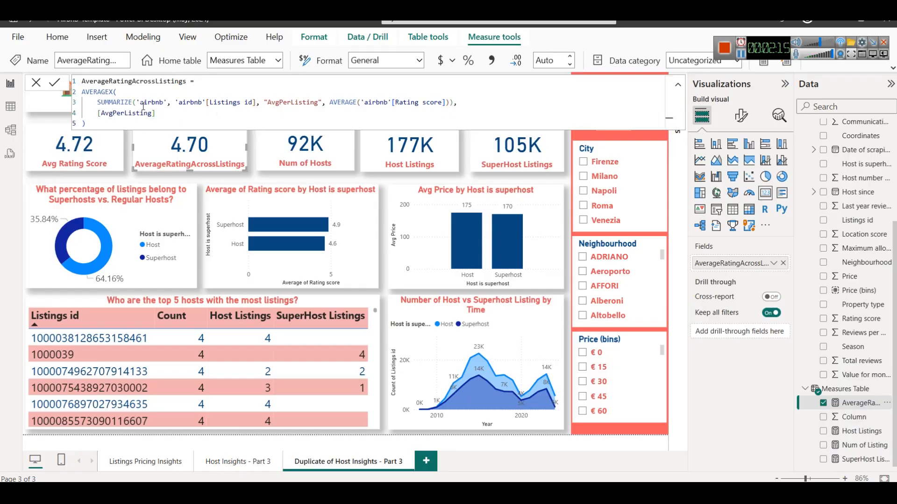
pyautogui.click(117, 102)
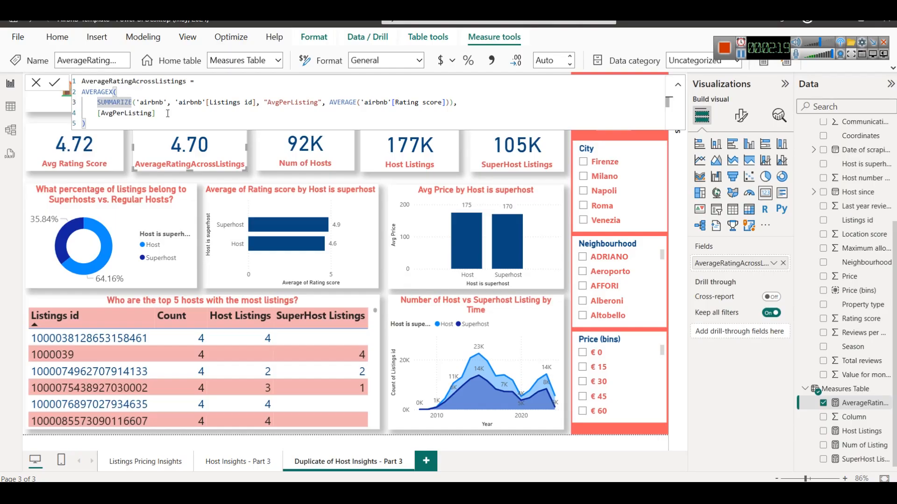
pyautogui.click(249, 102)
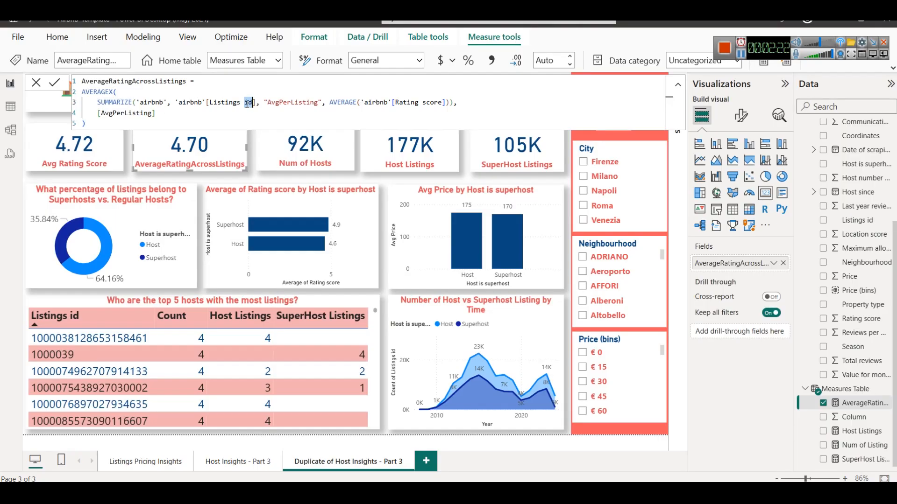
pyautogui.doubleClick(299, 102)
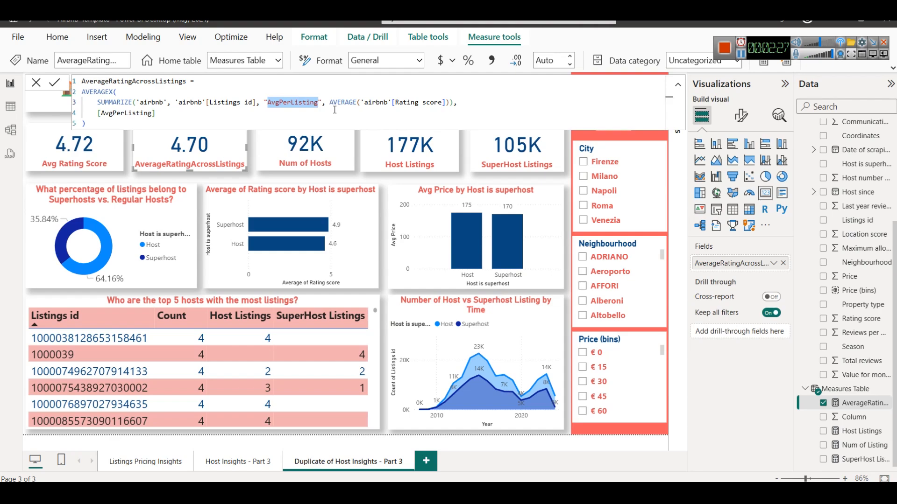
pyautogui.press('Down')
pyautogui.doubleClick(306, 102)
pyautogui.doubleClick(333, 104)
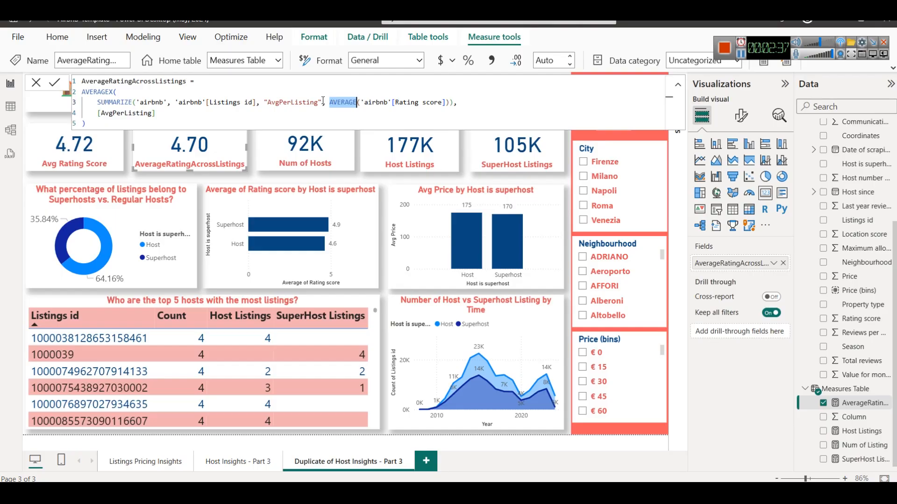
pyautogui.doubleClick(124, 113)
pyautogui.click(137, 102)
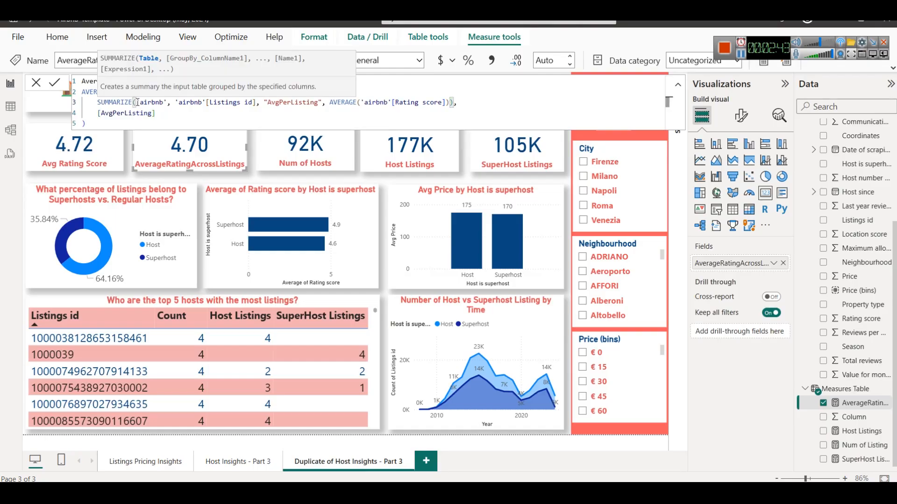
pyautogui.click(241, 114)
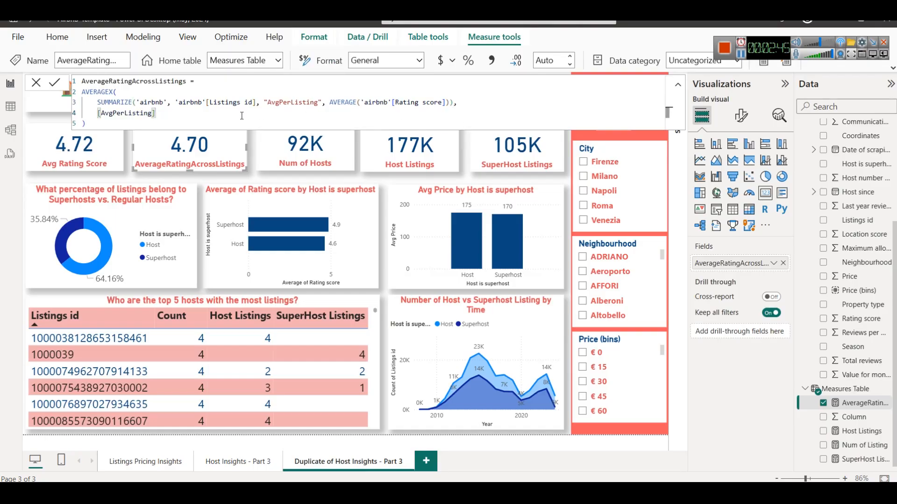
# - Examine how AVERAGEX uses the AvgPerListing column in the AverageRatingAcrossListings formula
pyautogui.click(133, 92)
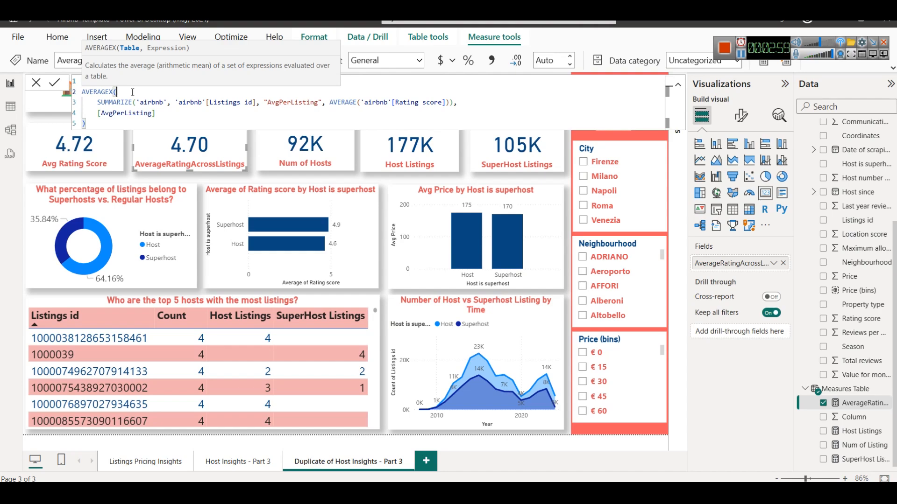
pyautogui.doubleClick(132, 113)
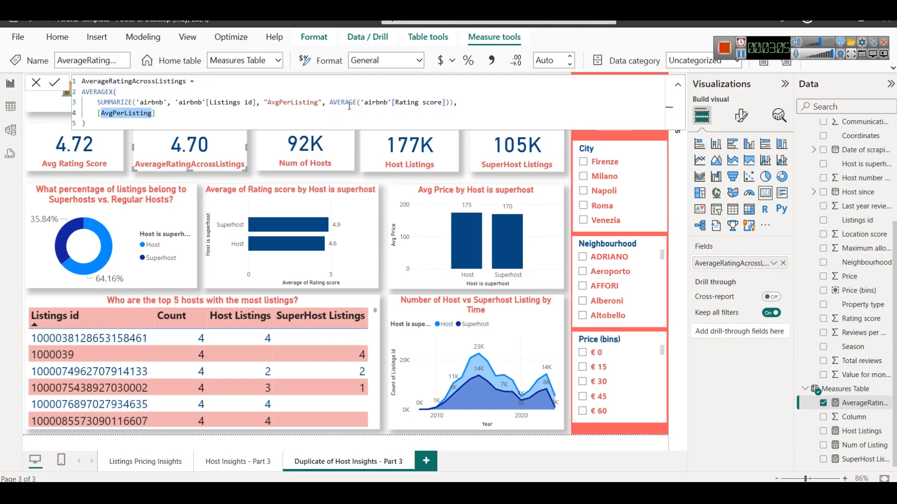
pyautogui.doubleClick(289, 102)
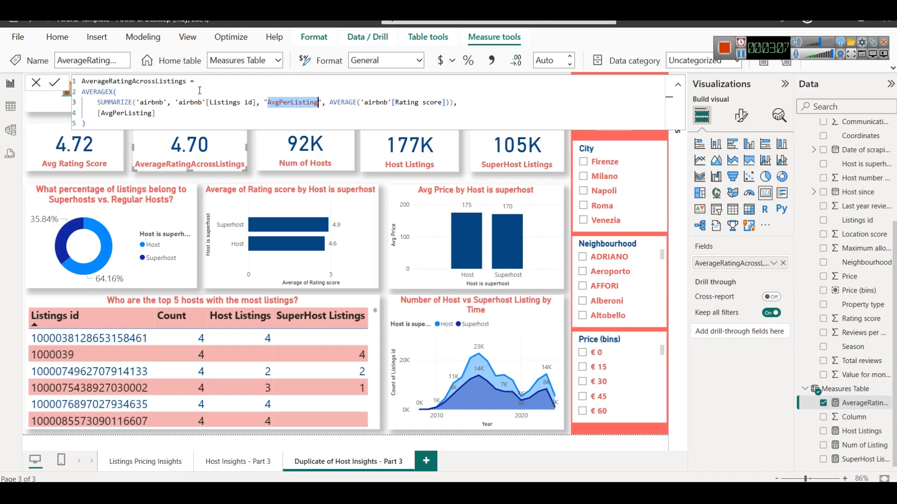
pyautogui.click(123, 93)
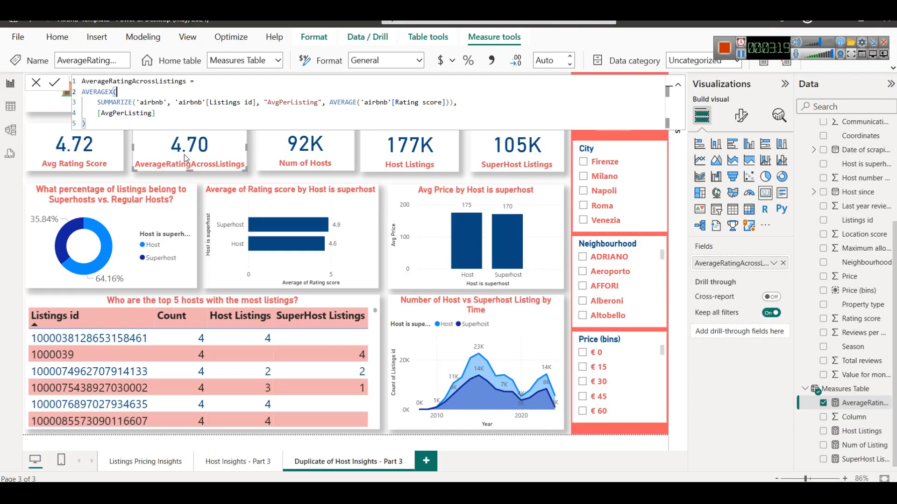
# - Copy the SUMMARIZE expression from the AverageRatingAcrossListings measure and use it as the formula of a new calculated table
pyautogui.moveTo(97, 102); pyautogui.dragTo(455, 104)
pyautogui.hotkey('ctrl', 'c')
pyautogui.scroll(5, 839, 196)
pyautogui.click(145, 37)
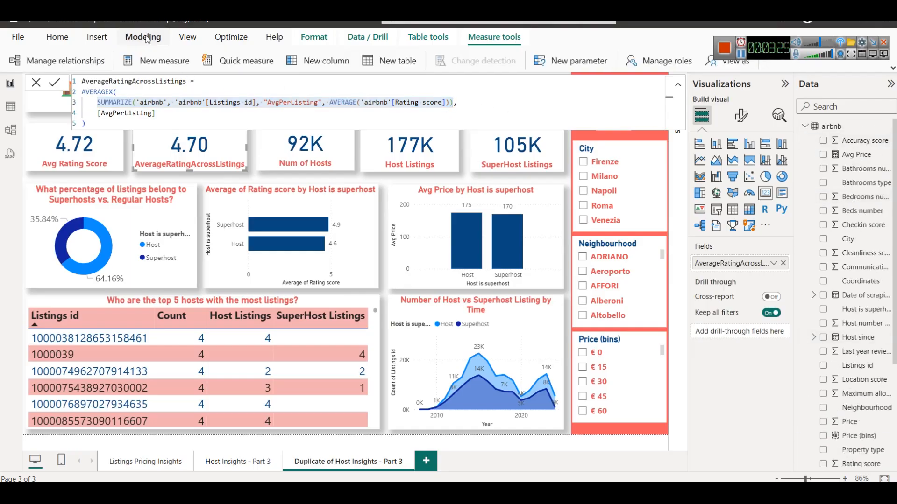
pyautogui.click(405, 61)
pyautogui.hotkey('ctrl', 'a')
pyautogui.hotkey('ctrl', 'v')
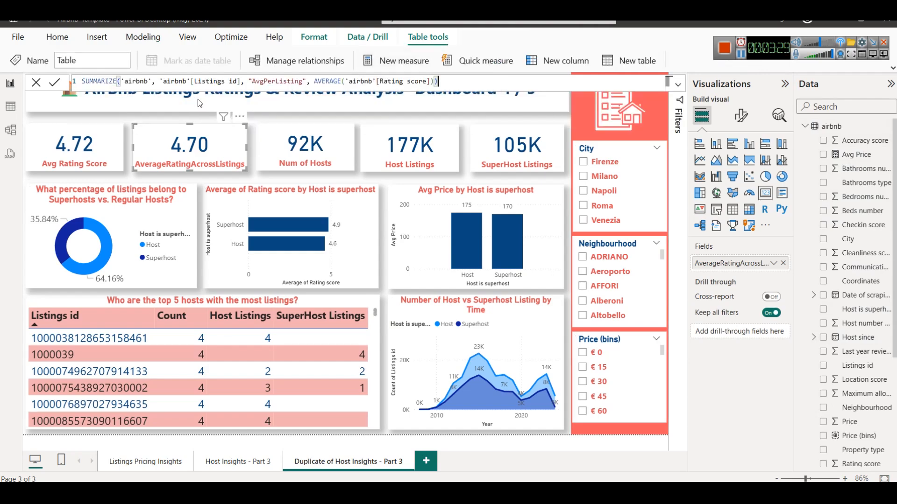
# - Name the new calculated table "Avg Rating Per listing" at the start of its formula and commit it
pyautogui.click(83, 81)
pyautogui.write('Avg')
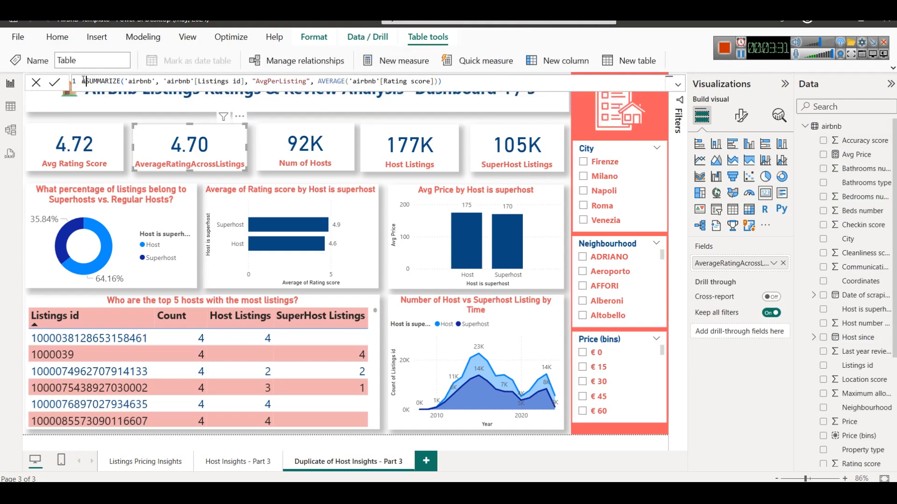
pyautogui.write('Rati')
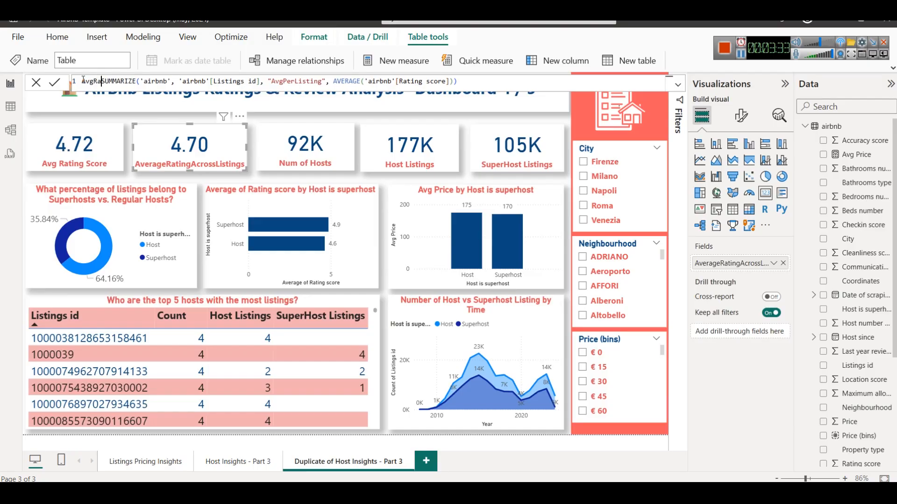
pyautogui.write('ngper ')
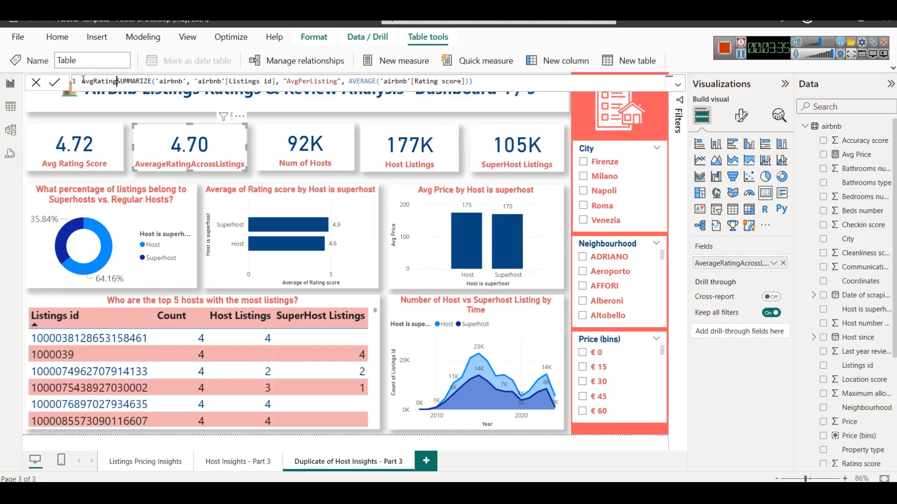
pyautogui.write('list')
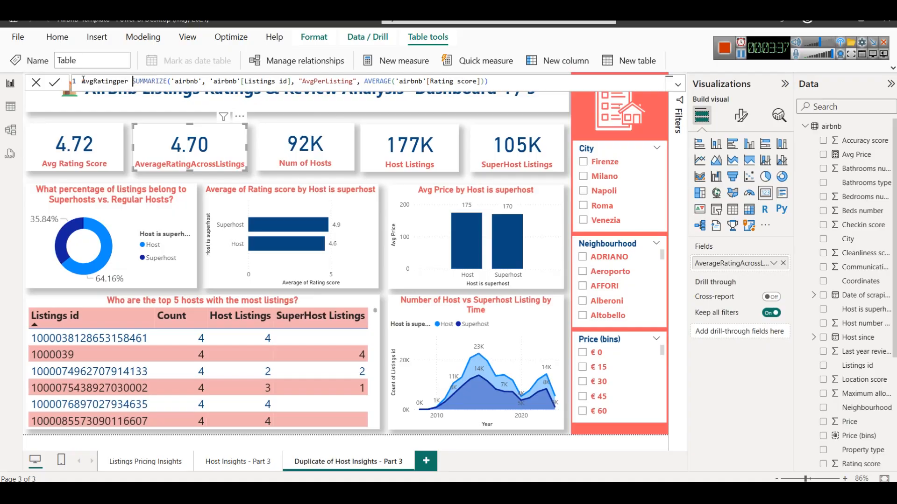
pyautogui.write('ing =')
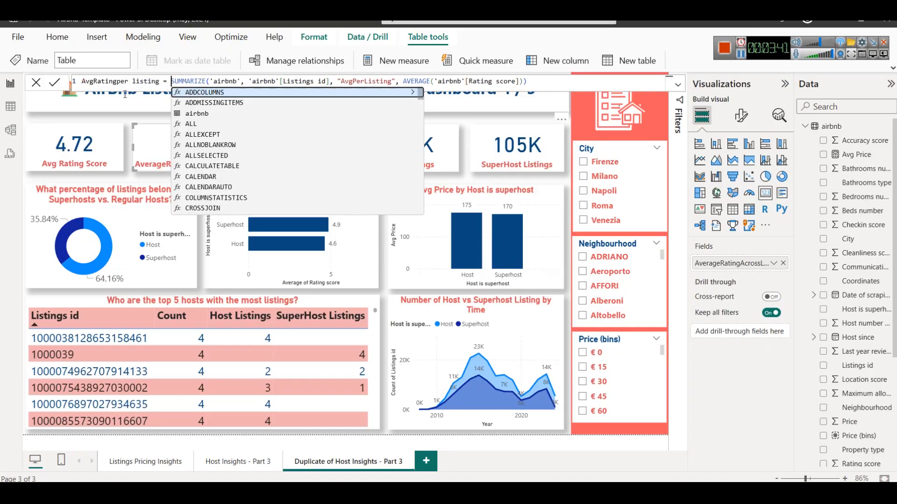
pyautogui.click(95, 81)
pyautogui.press('Right')
pyautogui.press('Right')
pyautogui.press('Right')
pyautogui.press('Right')
pyautogui.press('Delete')
pyautogui.write('P')
pyautogui.click(55, 82)
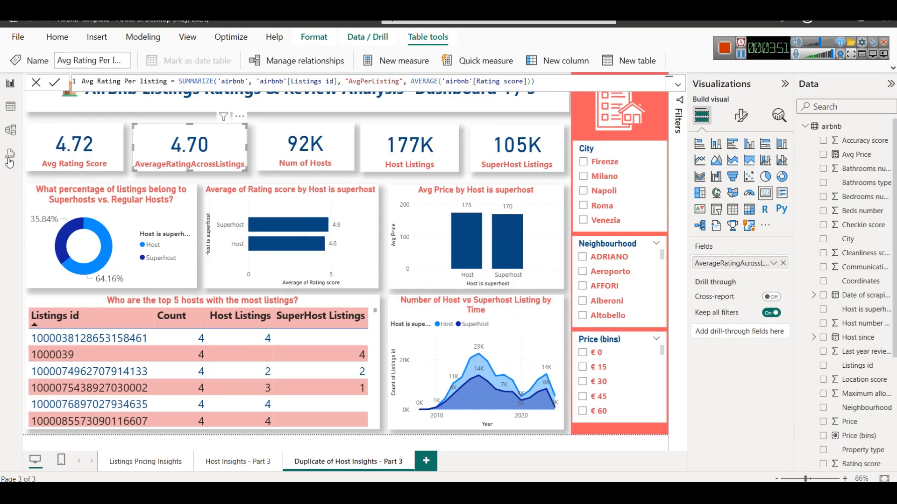
# - Compare the rows of the Avg Rating Per listing table with those of the airbnb table, and go back to the report
pyautogui.click(9, 108)
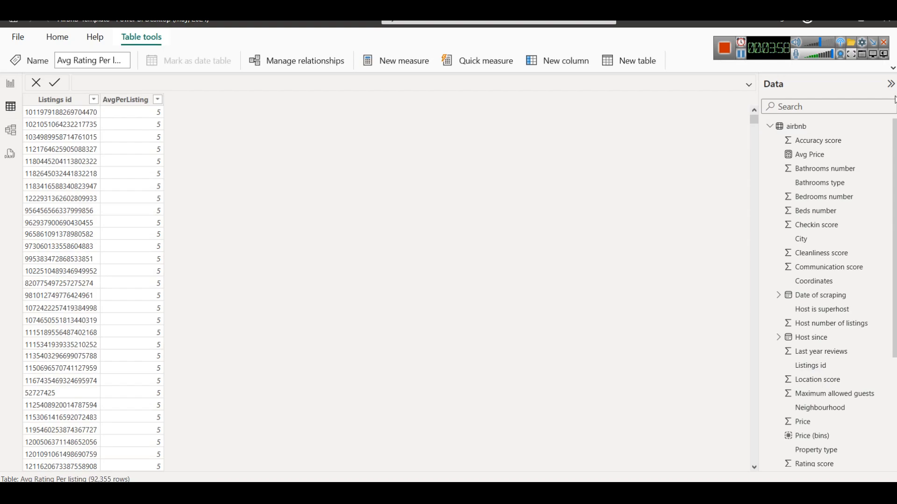
pyautogui.click(892, 68)
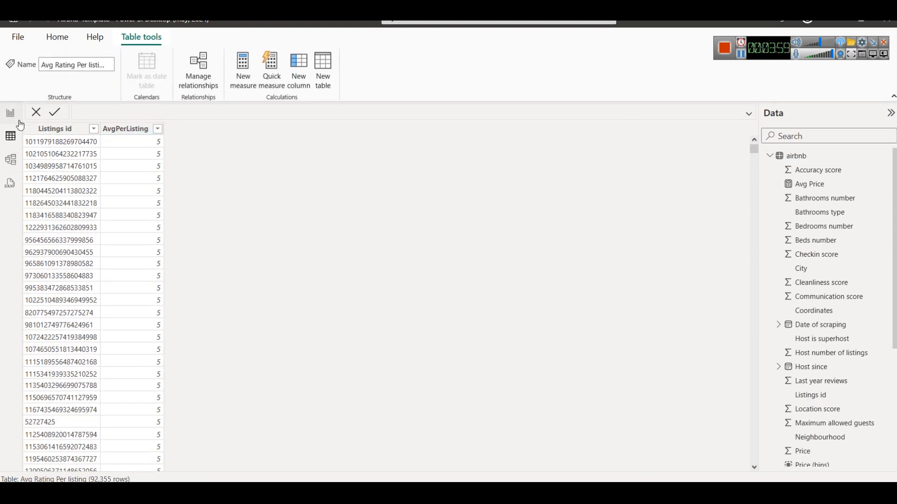
pyautogui.scroll(-10, 122, 196)
pyautogui.scroll(10, 84, 289)
pyautogui.click(821, 156)
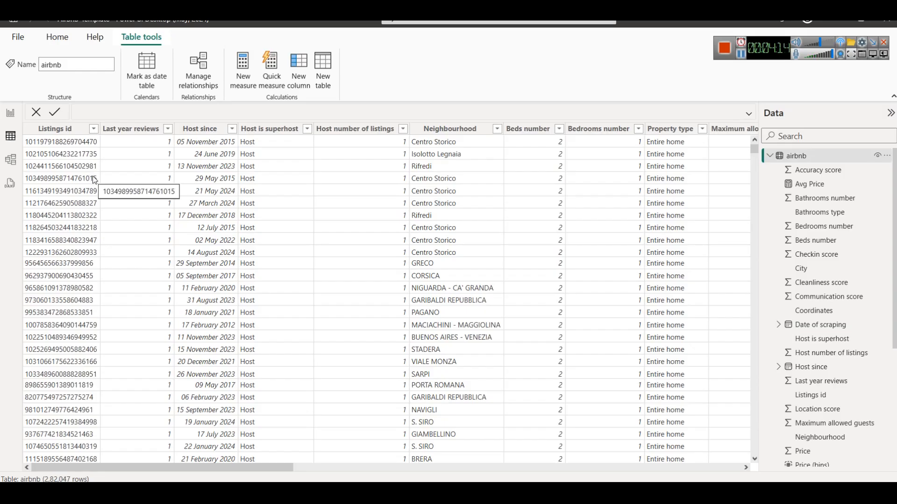
pyautogui.click(10, 113)
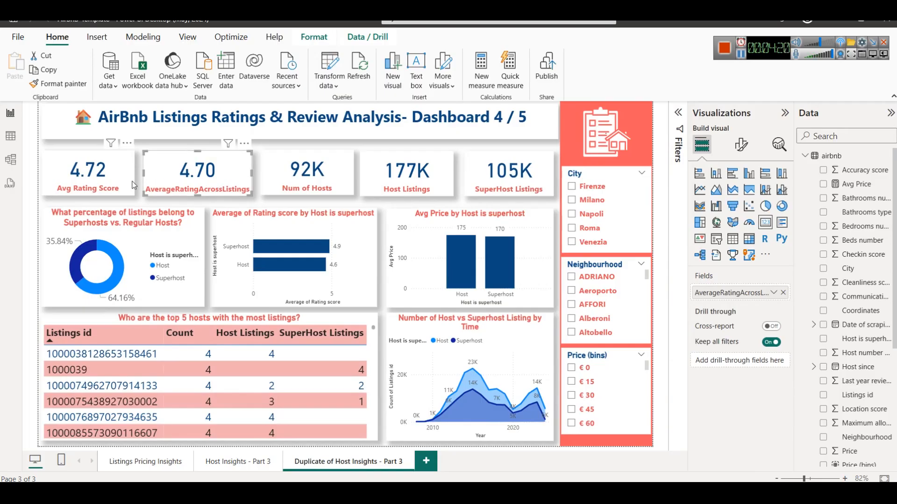
# - Review the full AverageRatingAcrossListings formula once more and close it by deselecting everything on the report page
pyautogui.scroll(-4, 853, 410)
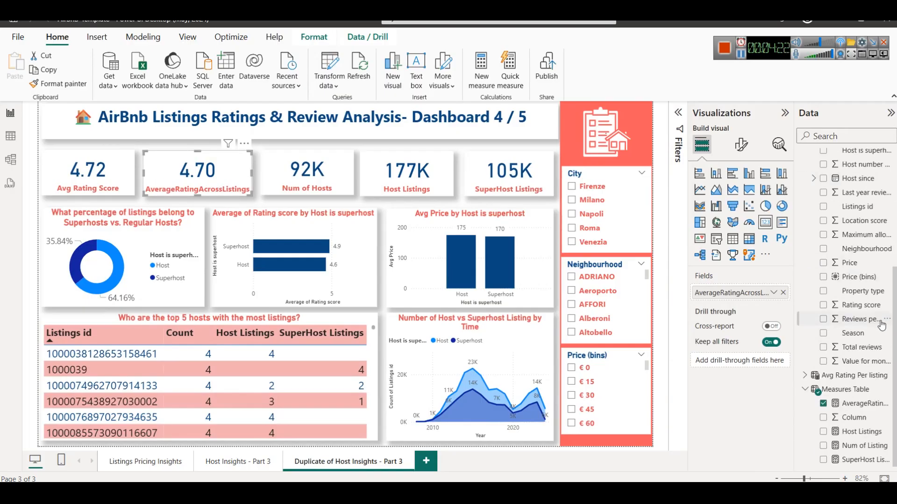
pyautogui.click(853, 405)
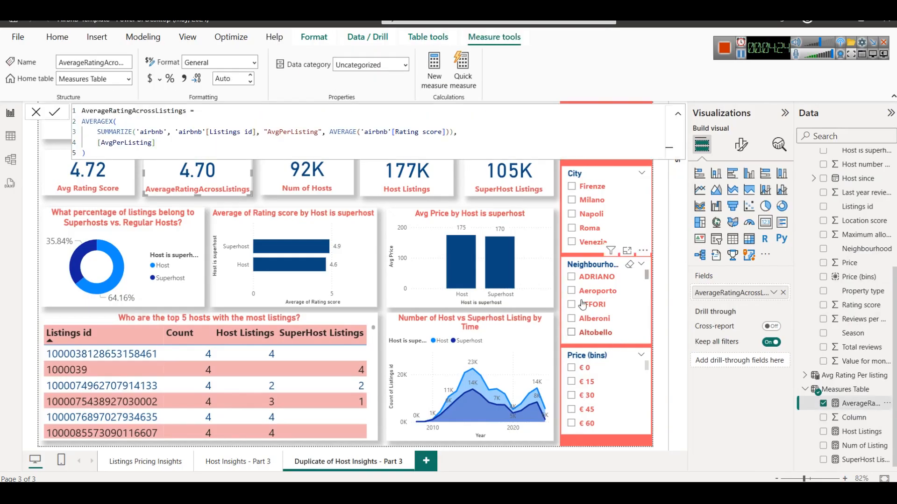
pyautogui.click(381, 290)
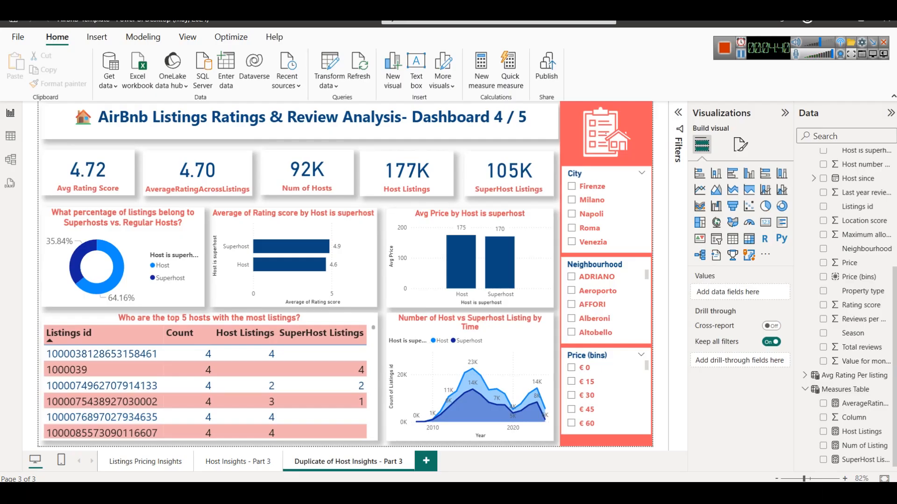
# - Switch to the text notes to read the remaining section 4 rating and review questions, and return to the report
pyautogui.moveTo(329, 493)
pyautogui.click(330, 439)
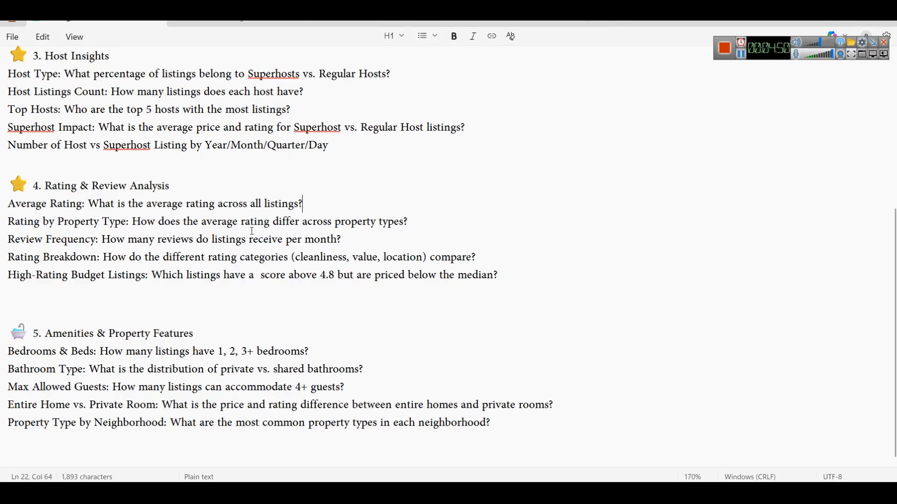
pyautogui.hotkey('alt', 'Tab')
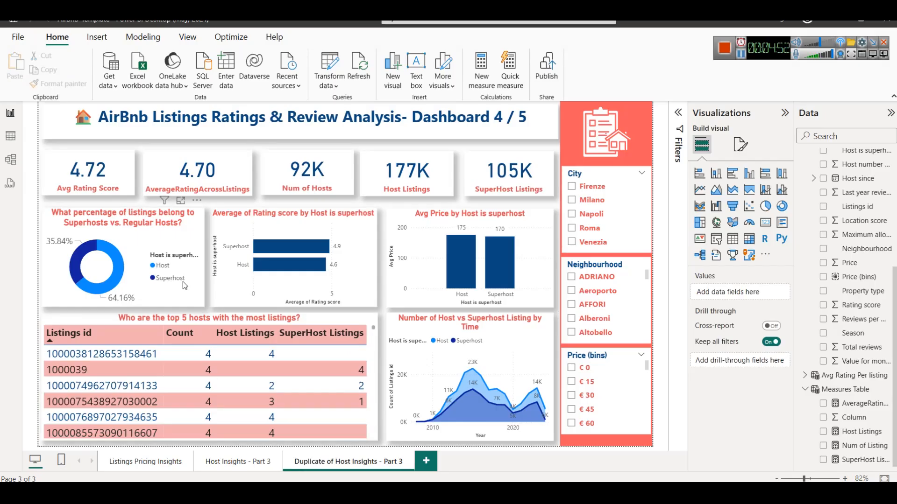
# - Set the Superhosts vs. Regular Hosts donut chart to show AverageRatingAcrossListings with Property type as its legend
pyautogui.click(174, 242)
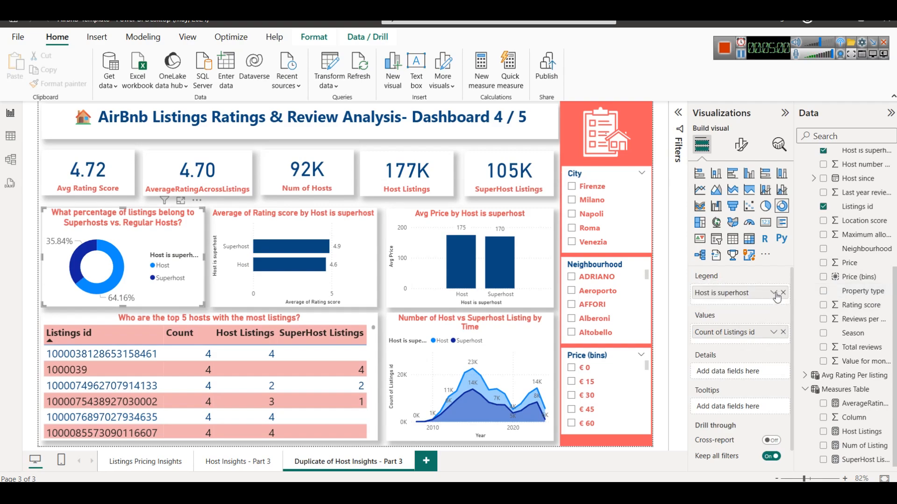
pyautogui.click(783, 293)
pyautogui.moveTo(855, 291); pyautogui.dragTo(731, 293)
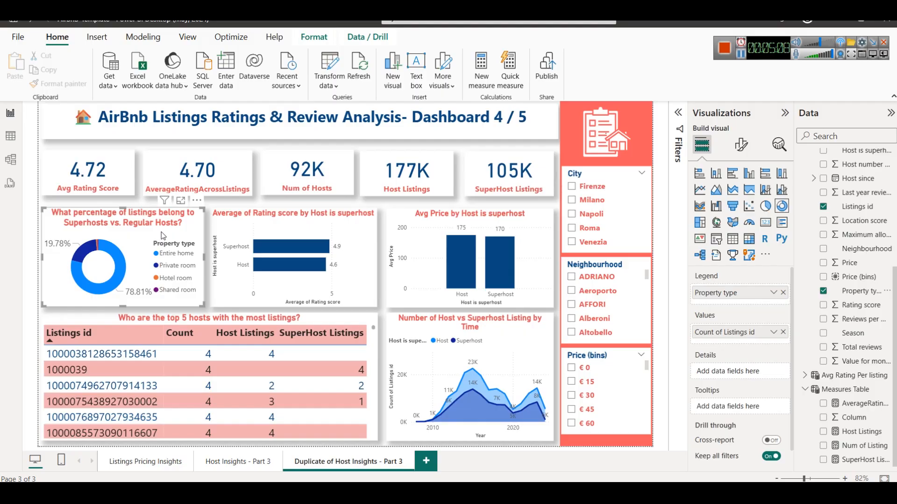
pyautogui.click(782, 333)
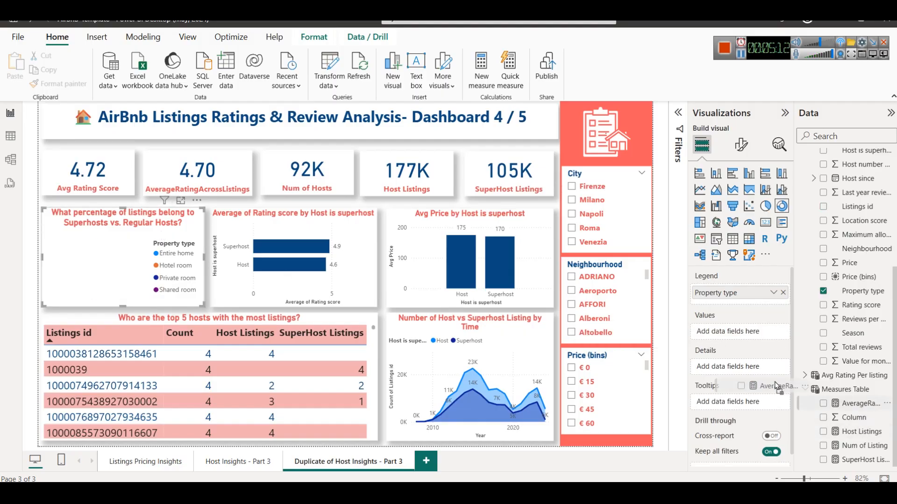
pyautogui.moveTo(749, 335); pyautogui.dragTo(750, 335)
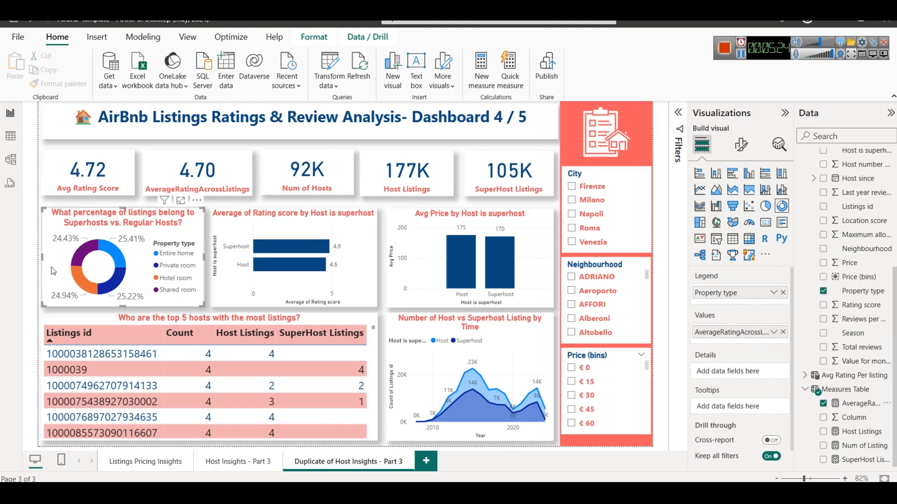
# - Set the donut chart's detail labels to show the data value
pyautogui.click(741, 145)
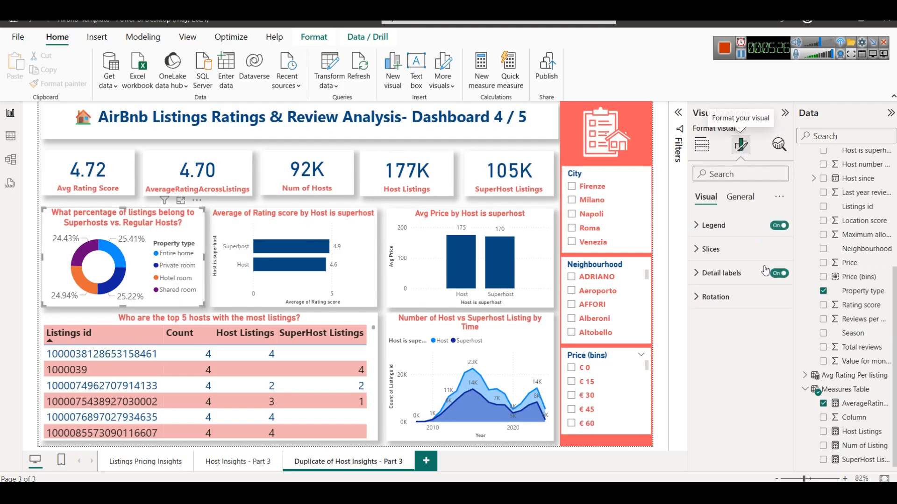
pyautogui.click(728, 279)
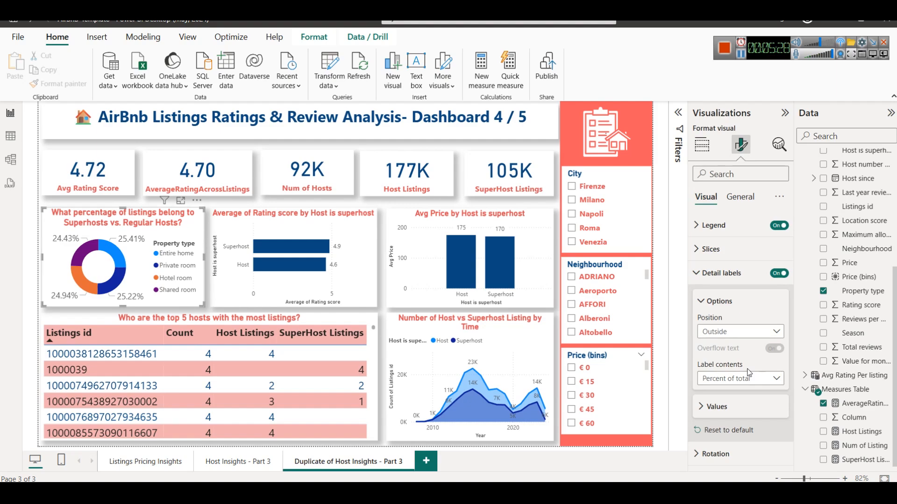
pyautogui.click(740, 381)
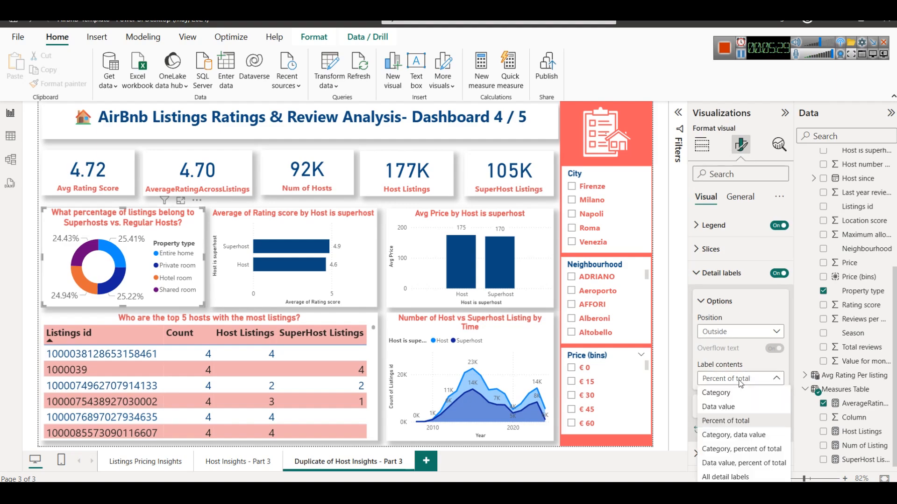
pyautogui.click(718, 406)
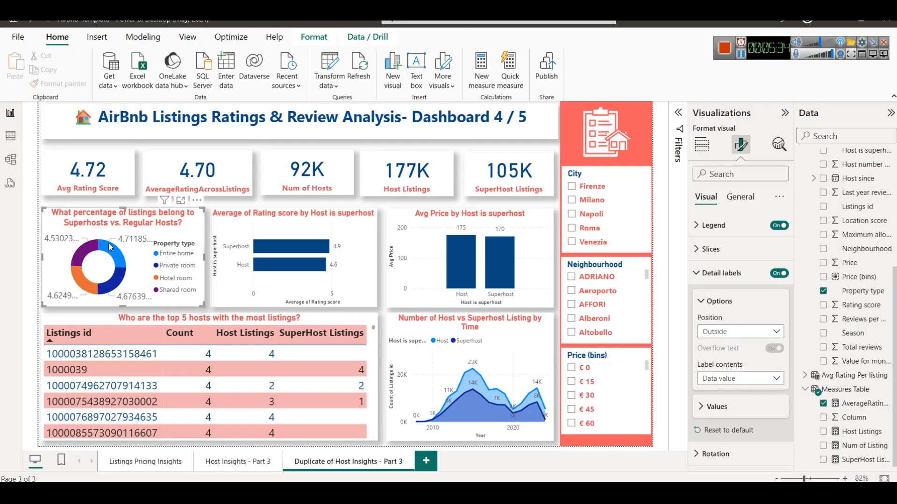
# - Copy "Rating by Property Type" from the text notes and use it as the donut chart's title
pyautogui.click(312, 493)
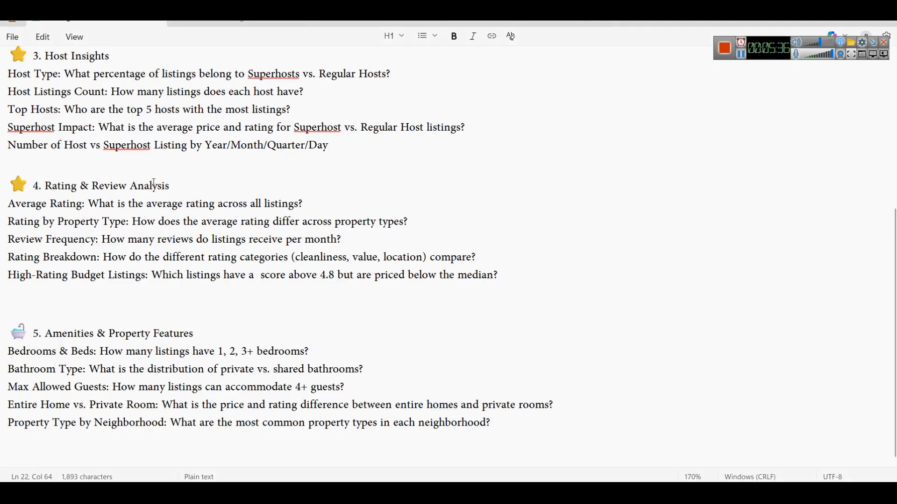
pyautogui.moveTo(126, 222); pyautogui.dragTo(10, 232)
pyautogui.hotkey('ctrl', 'c')
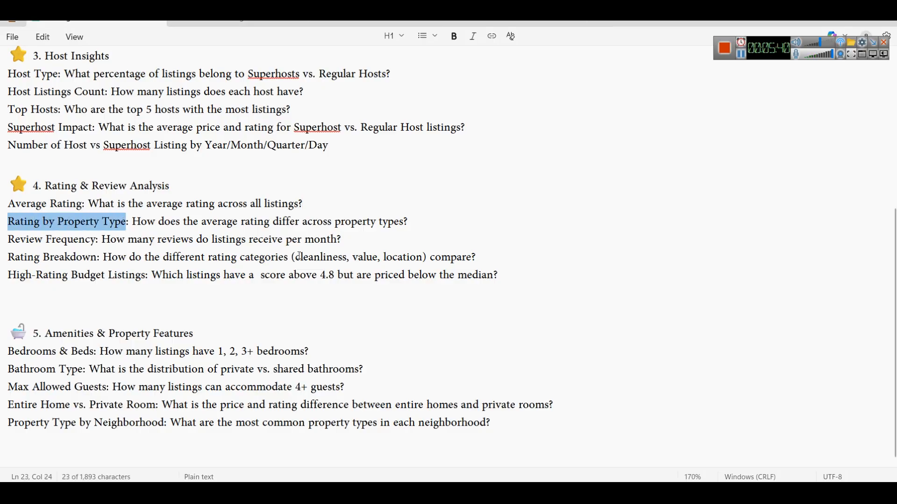
pyautogui.hotkey('alt', 'Tab')
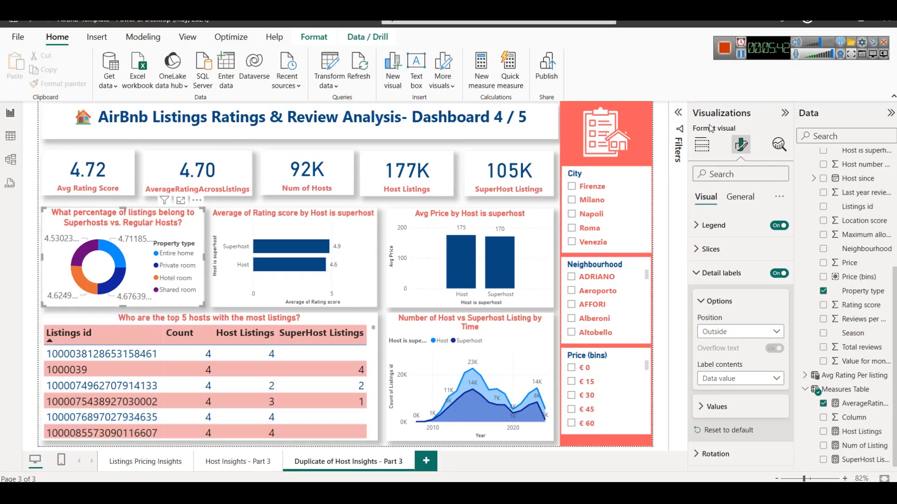
pyautogui.click(740, 197)
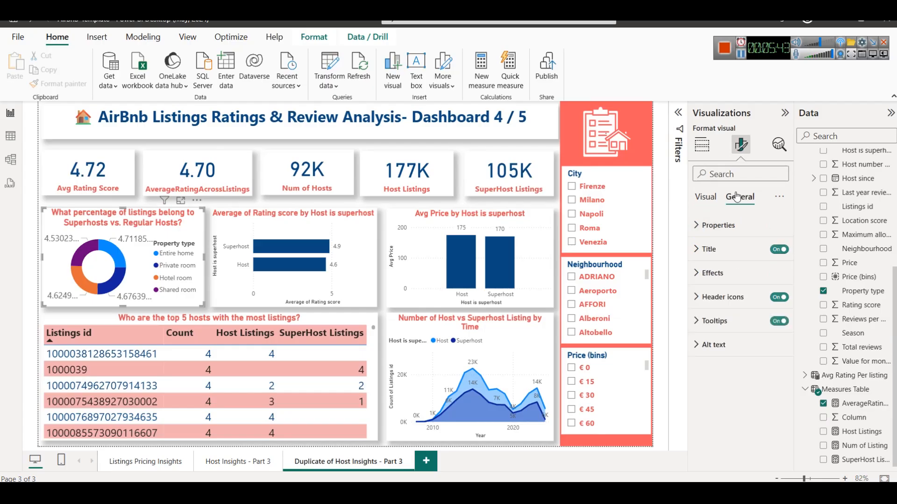
pyautogui.click(738, 250)
pyautogui.click(738, 306)
pyautogui.hotkey('ctrl', 'a')
pyautogui.hotkey('ctrl', 'v')
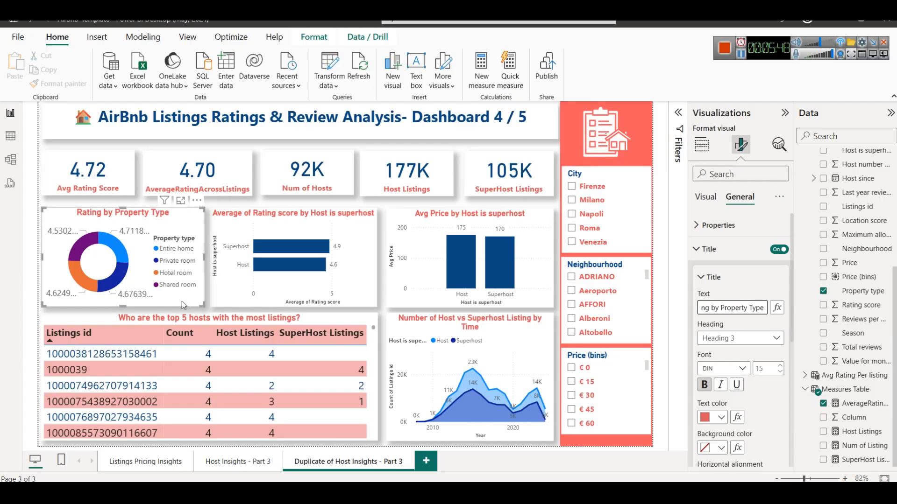
pyautogui.click(205, 297)
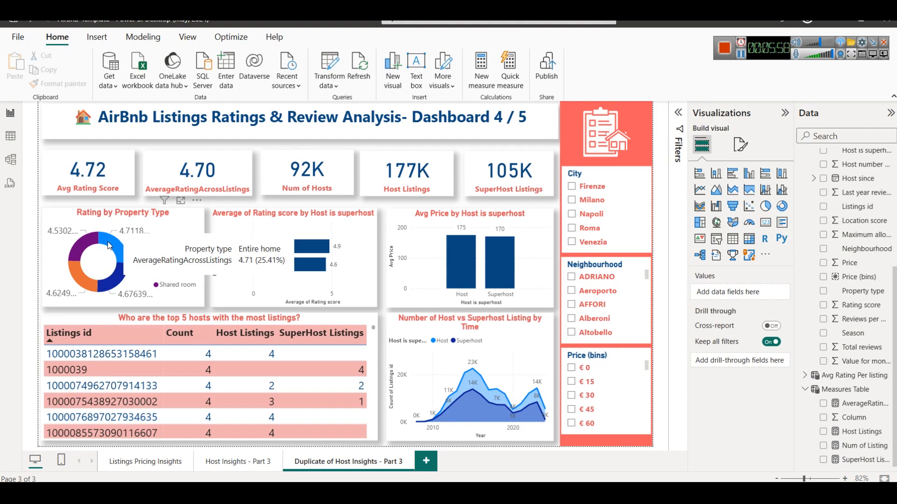
pyautogui.moveTo(88, 247)
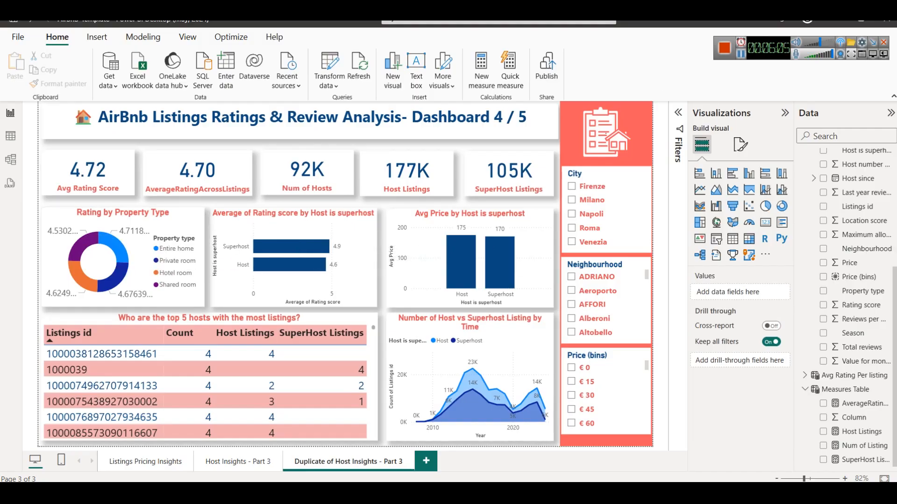
# - Read the review frequency question in the text notes and examine the Reviews per month values in the airbnb table
pyautogui.hotkey('alt', 'Tab')
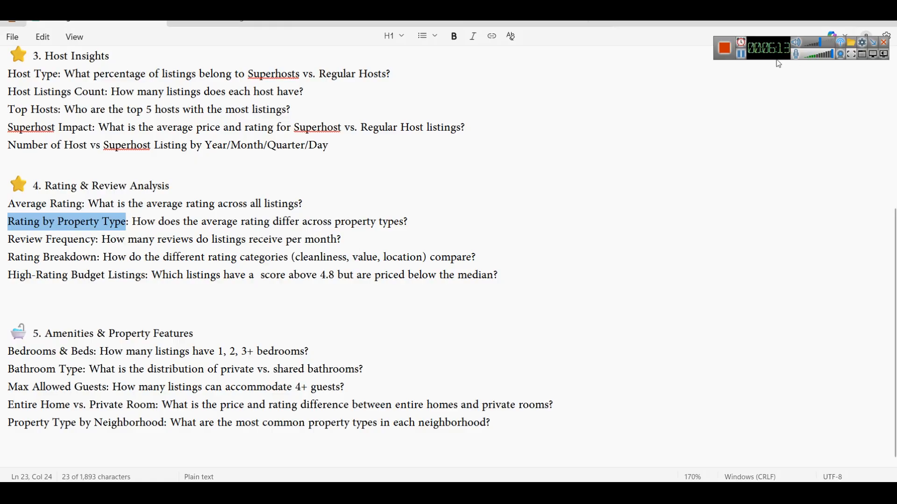
pyautogui.hotkey('alt', 'Tab')
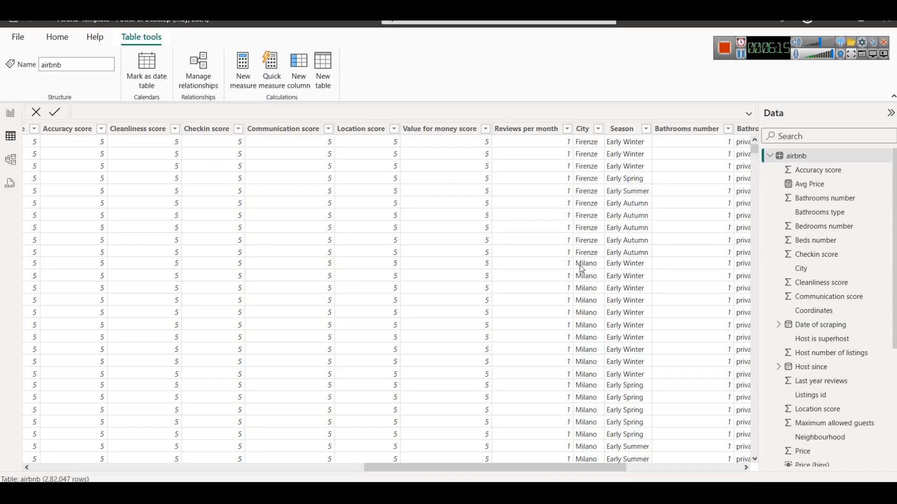
pyautogui.click(571, 133)
pyautogui.scroll(-10, 626, 284)
pyautogui.scroll(-20, 626, 280)
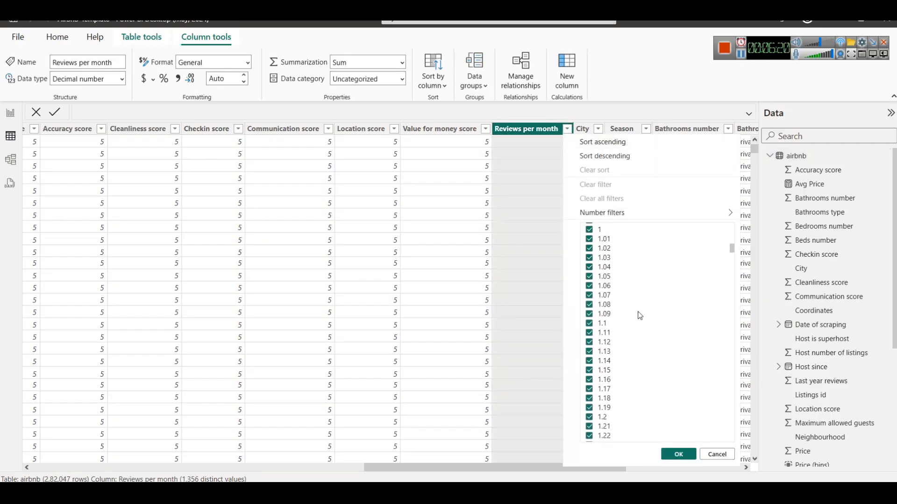
pyautogui.click(708, 455)
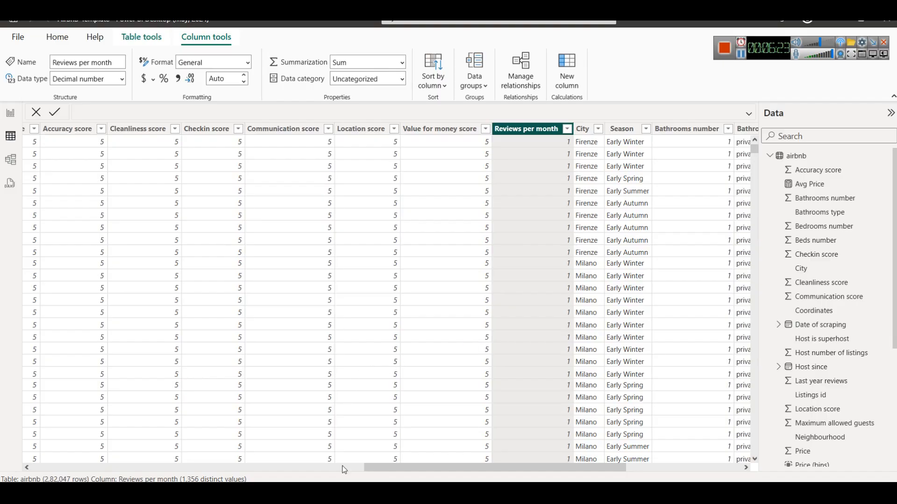
pyautogui.click(344, 493)
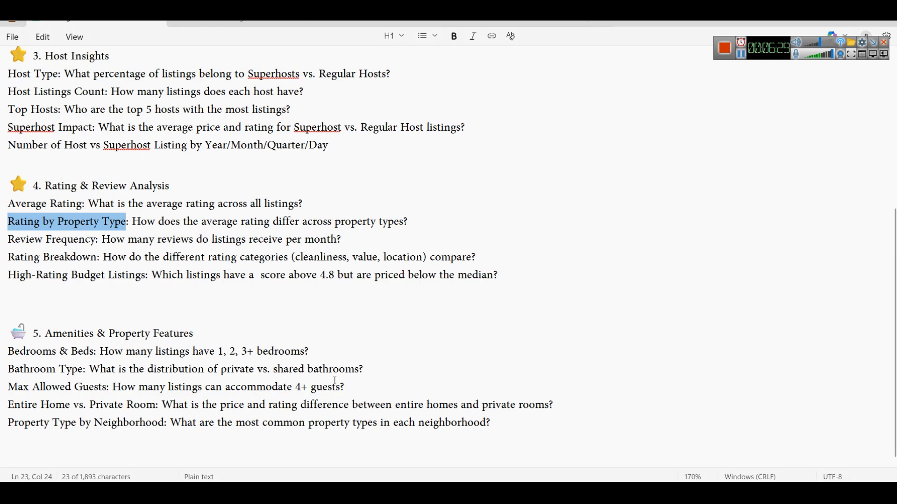
pyautogui.hotkey('alt', 'Tab')
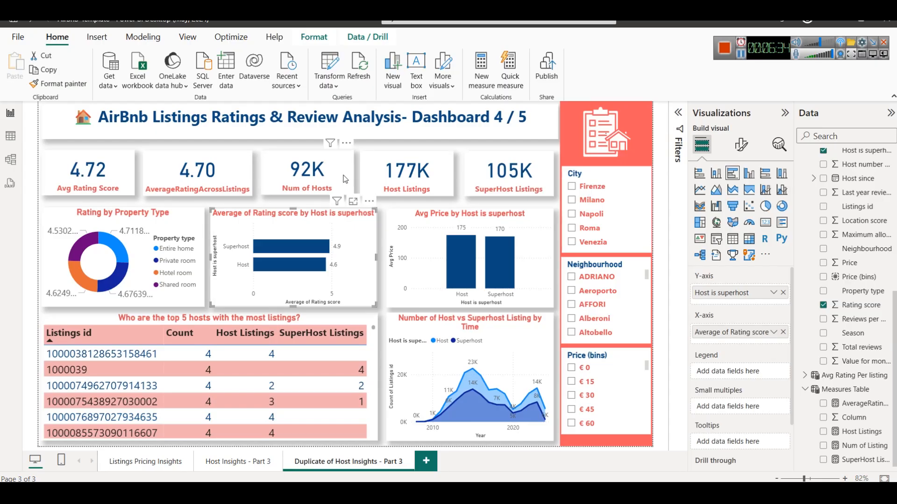
# - Replace the field in the Num of Hosts card with Reviews per month, summarized as Average
pyautogui.click(304, 168)
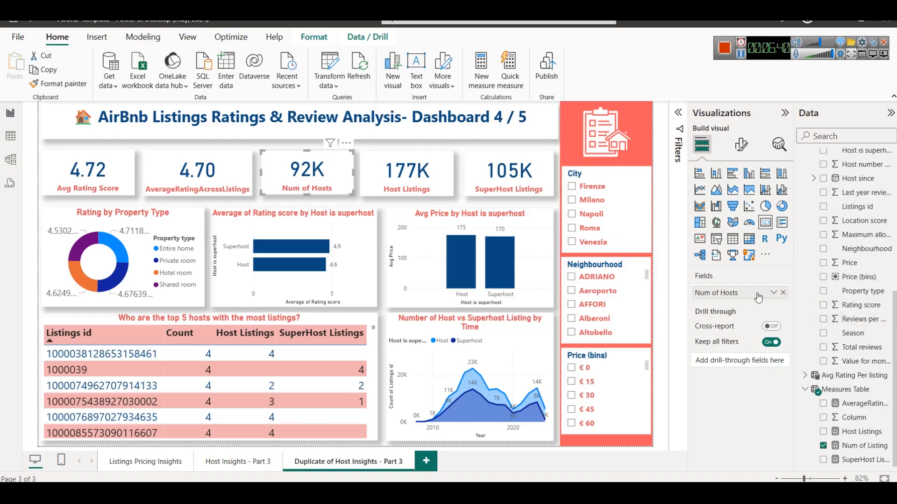
pyautogui.click(783, 293)
pyautogui.moveTo(859, 319); pyautogui.dragTo(730, 293)
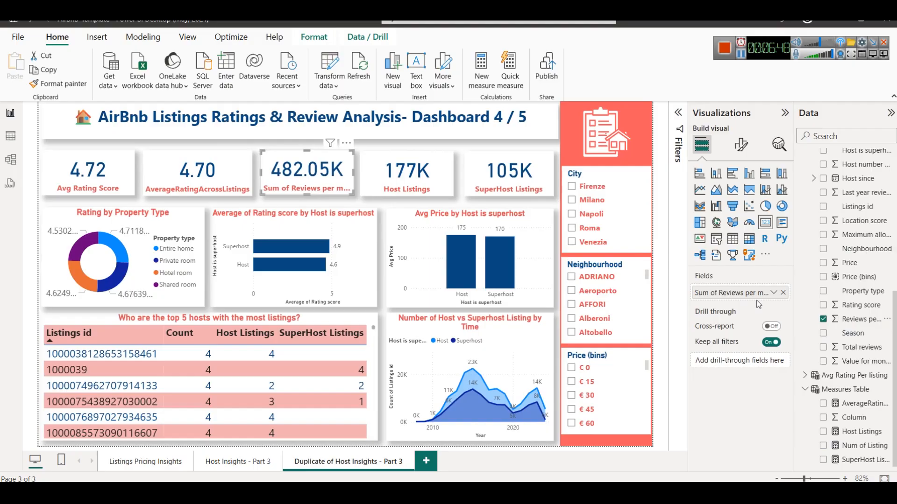
pyautogui.click(774, 293)
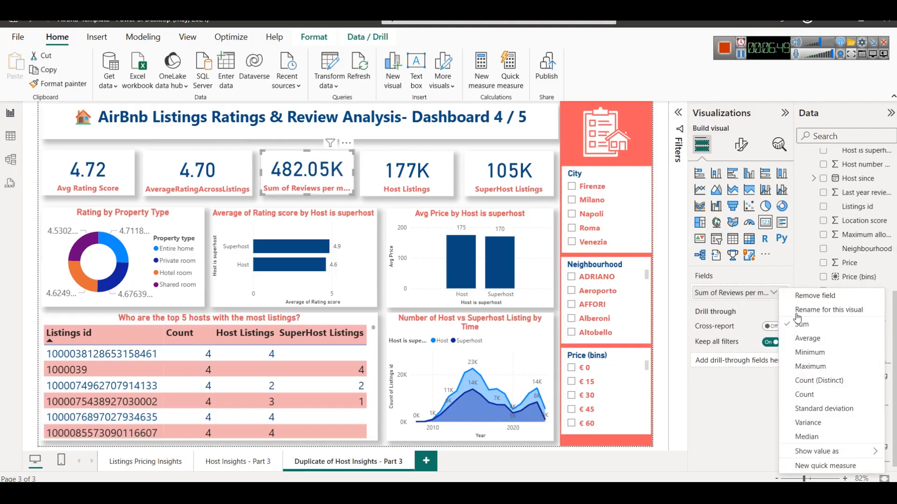
pyautogui.click(816, 339)
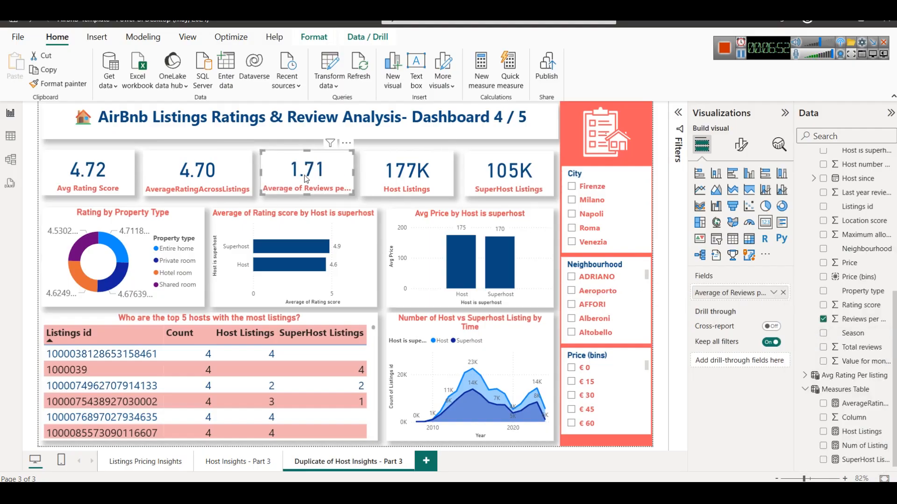
# - Rename the card's field for this visual as "Avg Reviews per month"
pyautogui.click(774, 293)
pyautogui.click(829, 309)
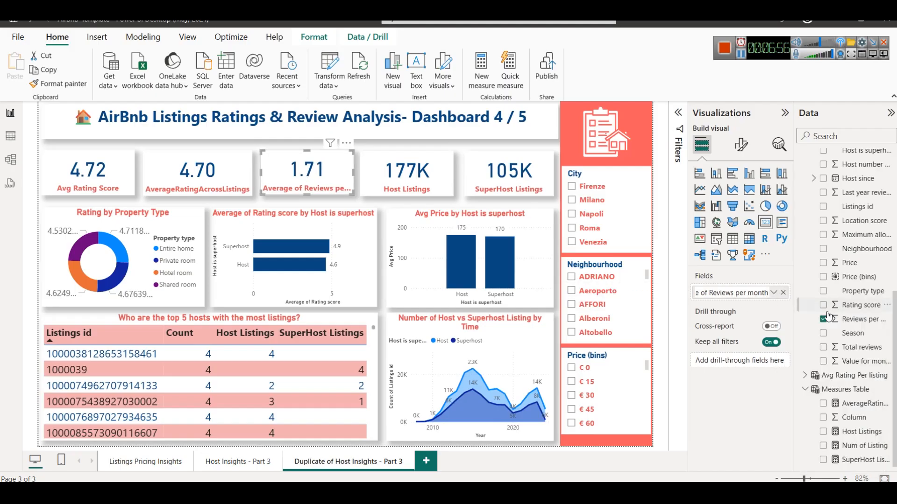
pyautogui.hotkey('ctrl', 'a')
pyautogui.press('Left')
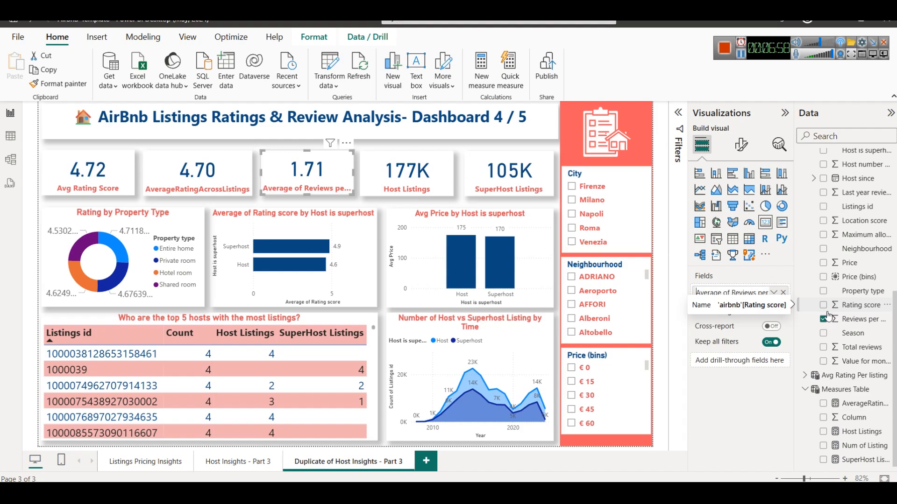
pyautogui.hotkey('ctrl', 'shift', 'Right')
pyautogui.write('Avg')
pyautogui.press('Return')
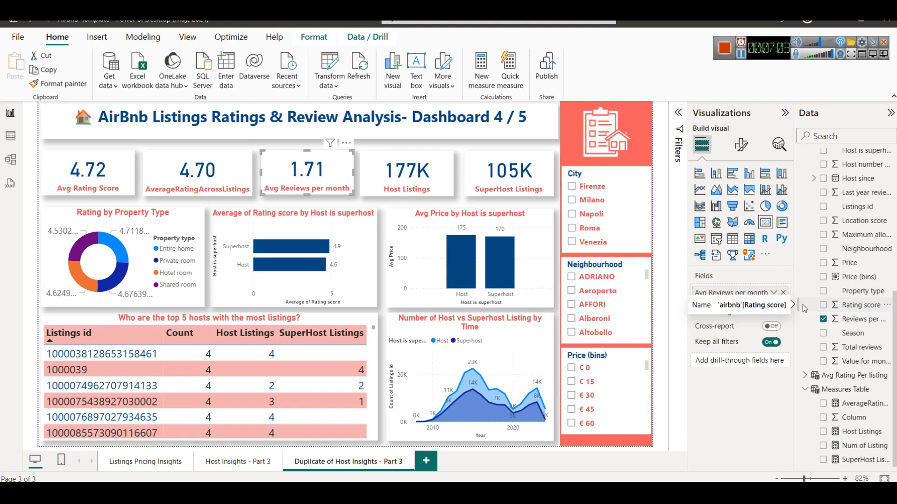
pyautogui.click(742, 57)
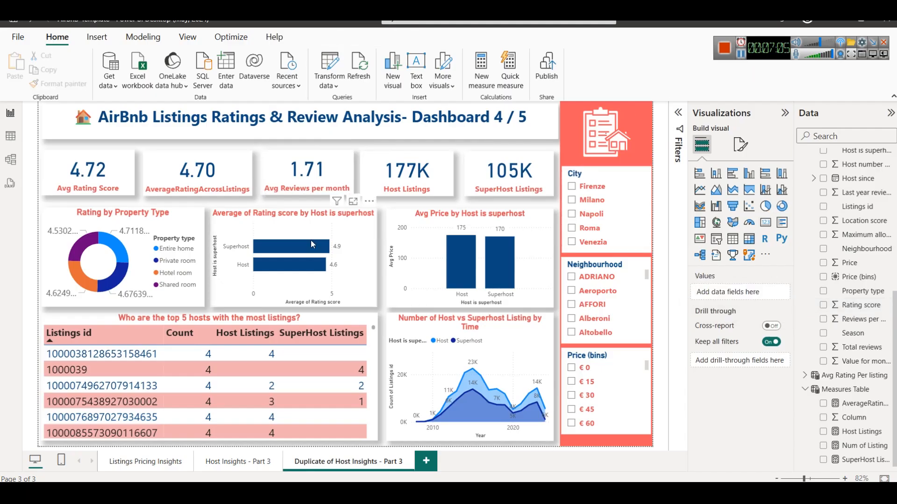
# - Replace the rating score in the Host is superhost bar chart with average Reviews per month, and convert it to a pie chart
pyautogui.click(290, 221)
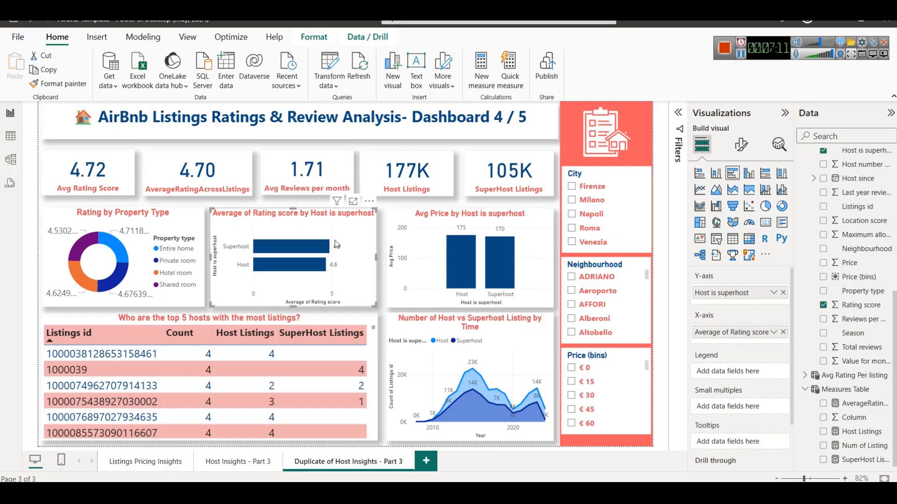
pyautogui.click(783, 333)
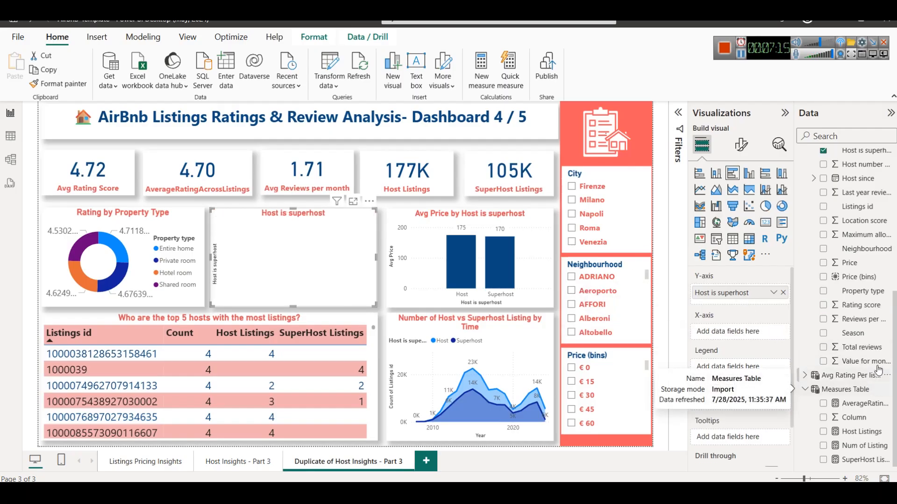
pyautogui.moveTo(862, 319); pyautogui.dragTo(767, 344)
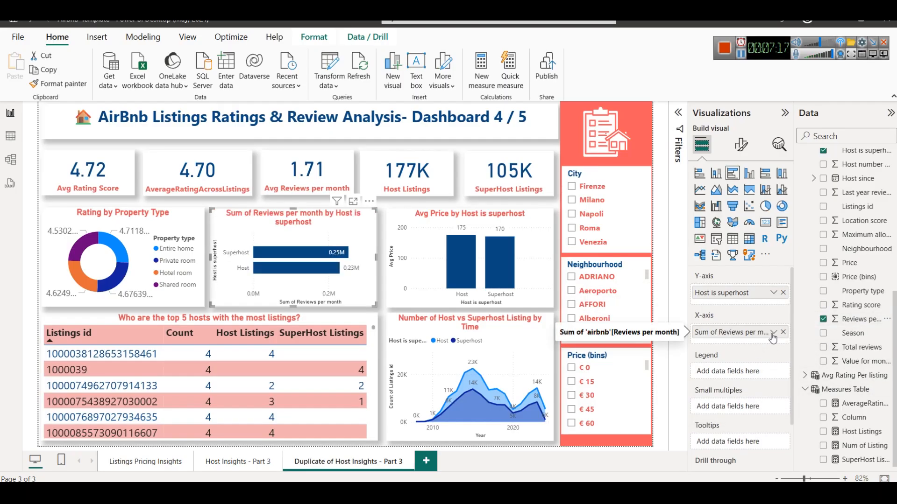
pyautogui.click(773, 333)
pyautogui.click(816, 204)
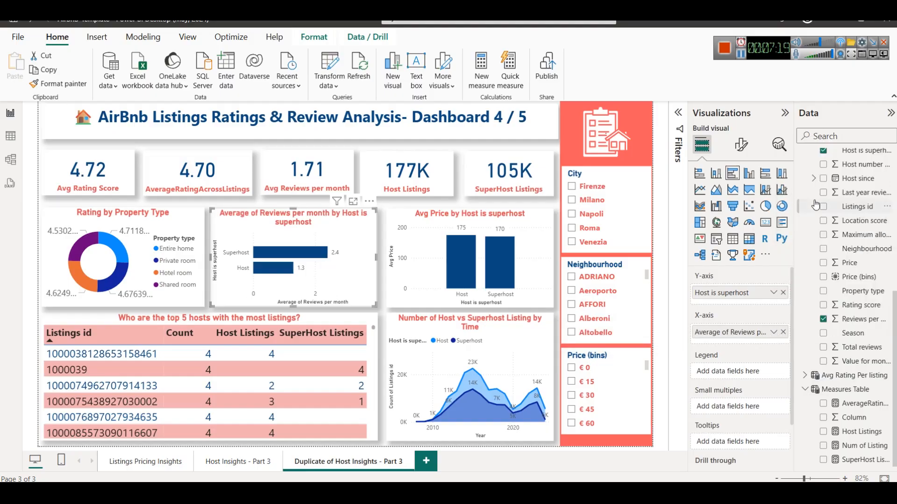
pyautogui.click(766, 208)
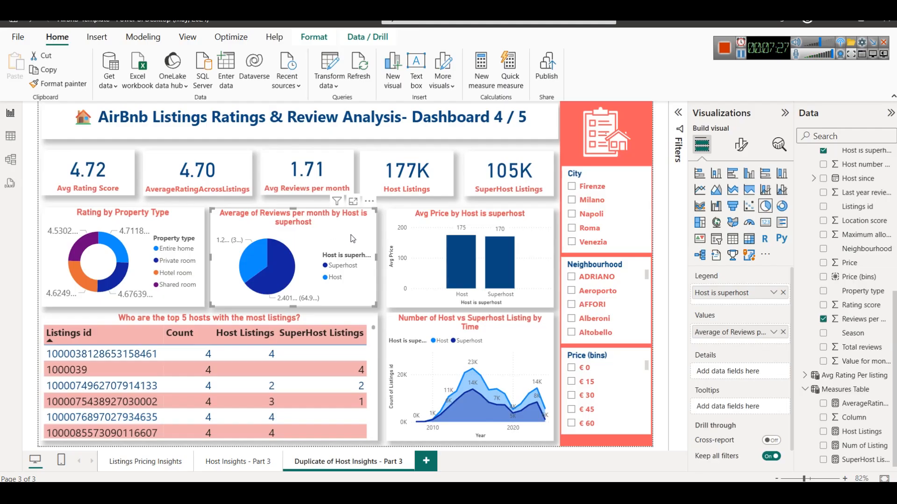
pyautogui.click(285, 263)
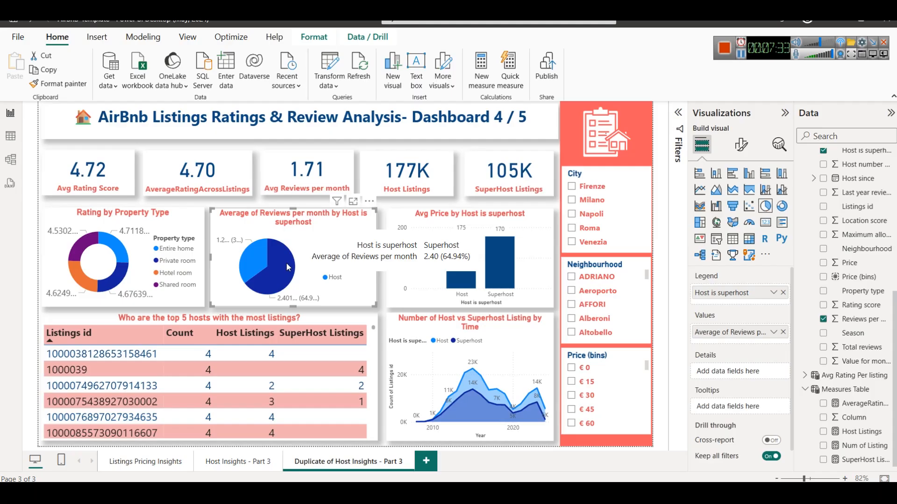
# - Read the rating breakdown question in the text notes and examine the rating category score columns in the airbnb table
pyautogui.click(268, 260)
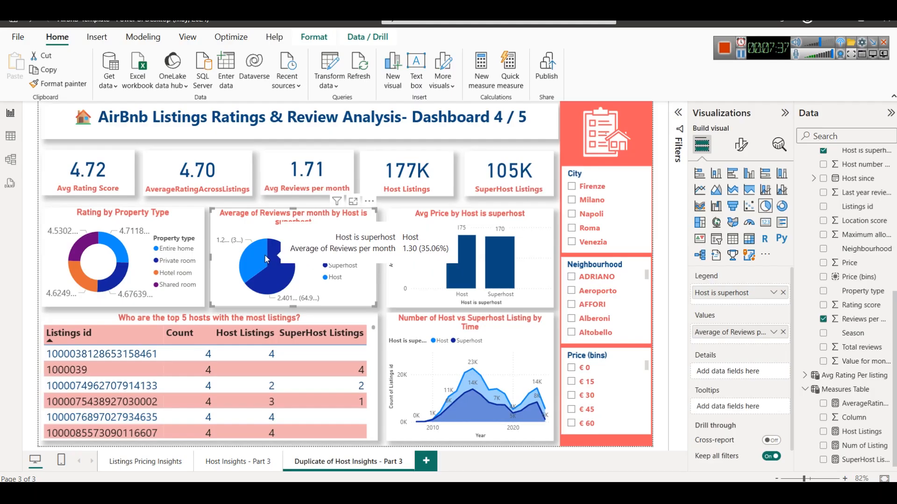
pyautogui.hotkey('alt', 'Tab')
pyautogui.click(302, 222)
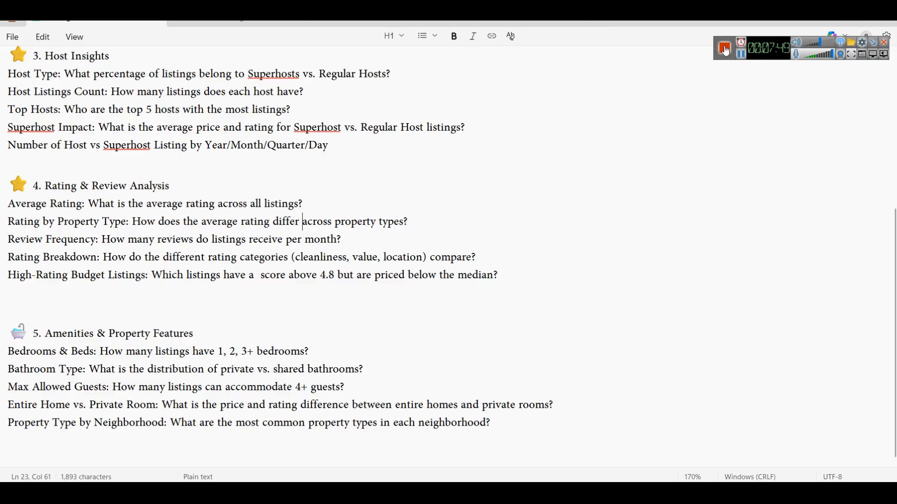
pyautogui.hotkey('alt', 'Tab')
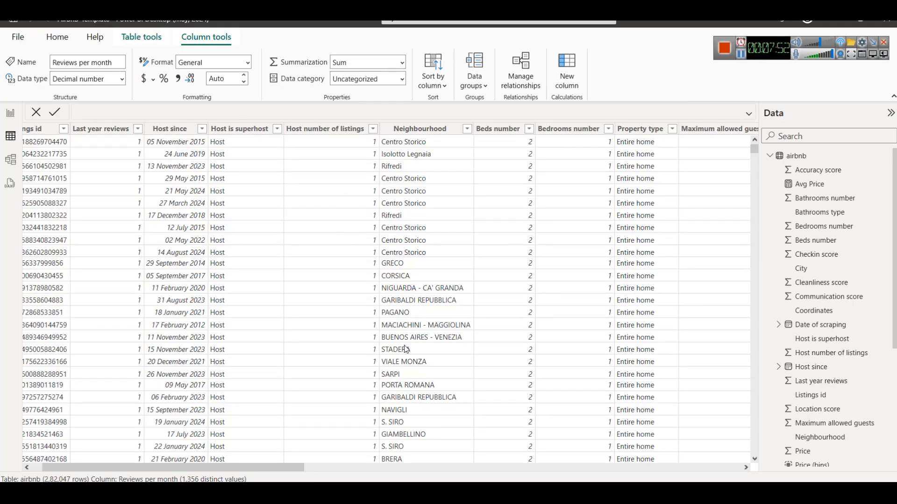
pyautogui.moveTo(297, 476); pyautogui.dragTo(495, 479)
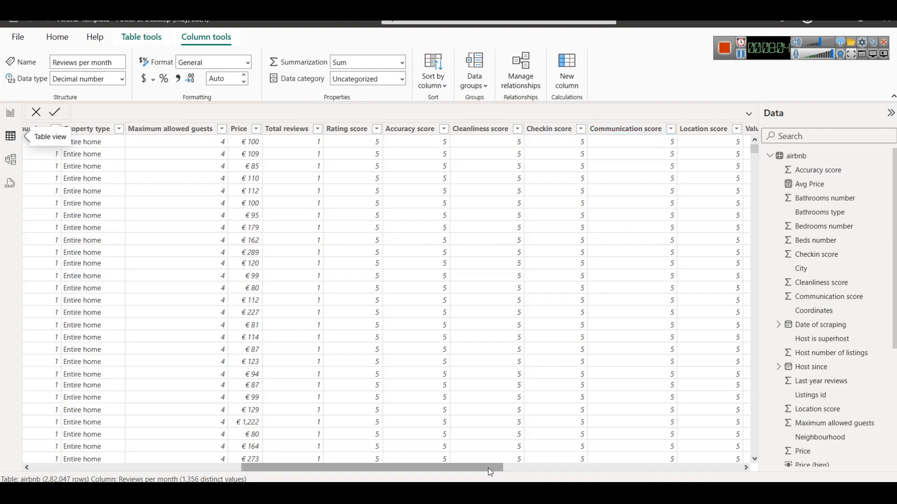
pyautogui.moveTo(488, 471); pyautogui.dragTo(520, 469)
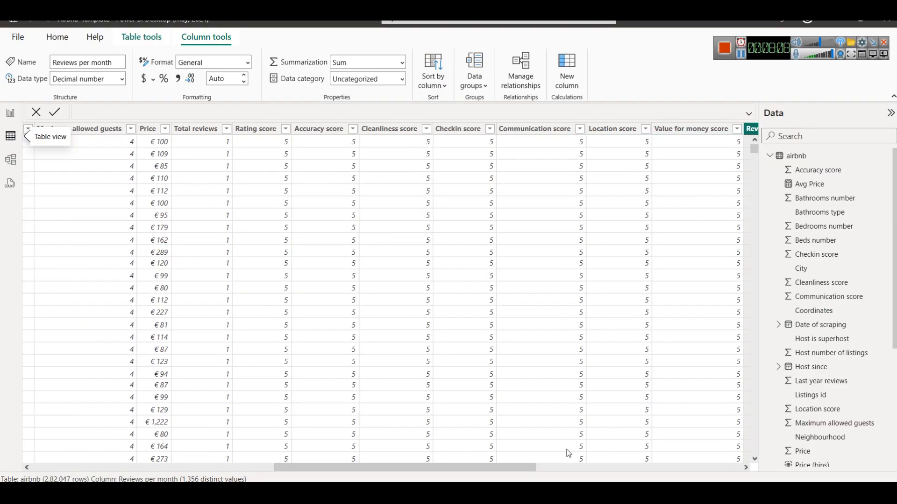
pyautogui.moveTo(508, 467); pyautogui.dragTo(584, 471)
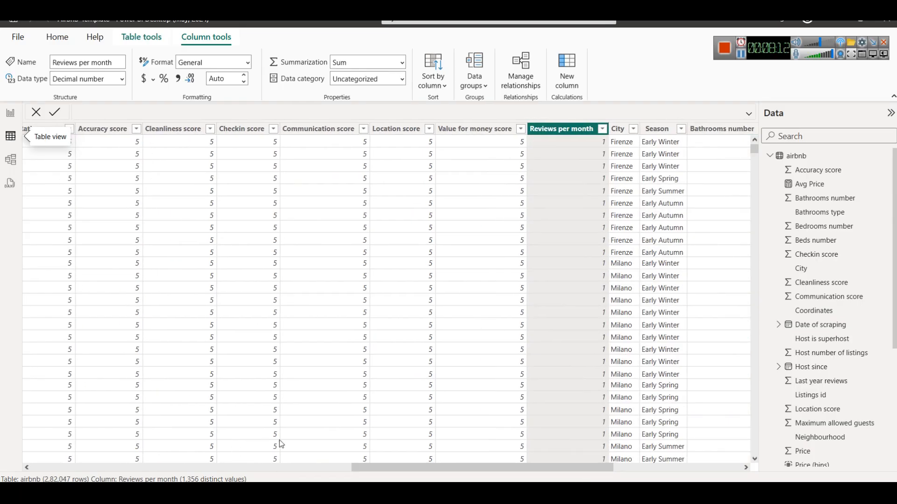
pyautogui.hotkey('alt', 'Tab')
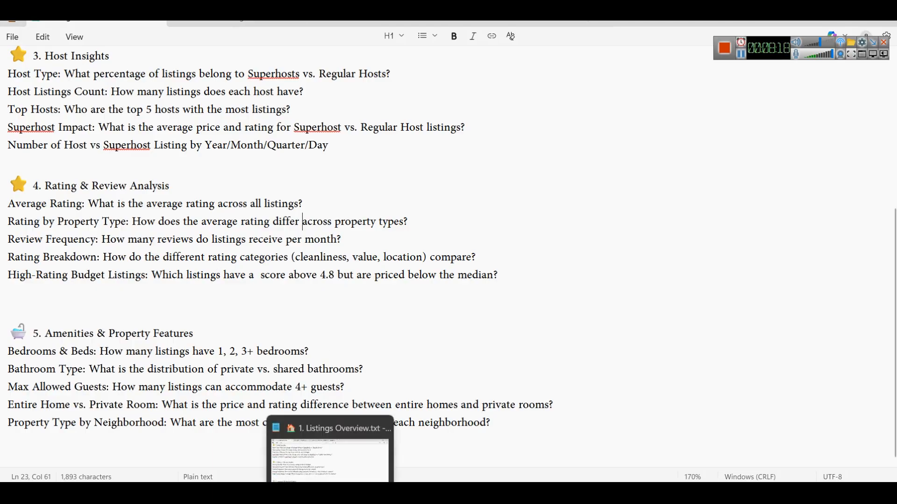
pyautogui.hotkey('alt', 'Tab')
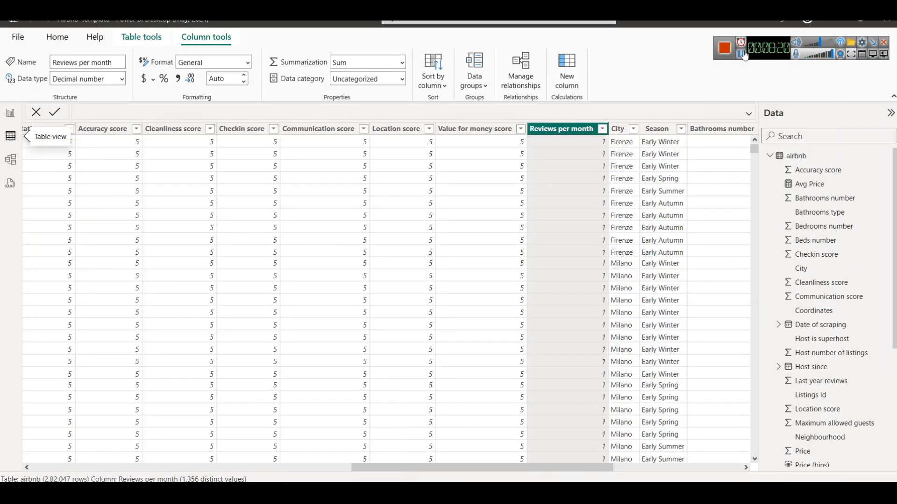
pyautogui.click(742, 53)
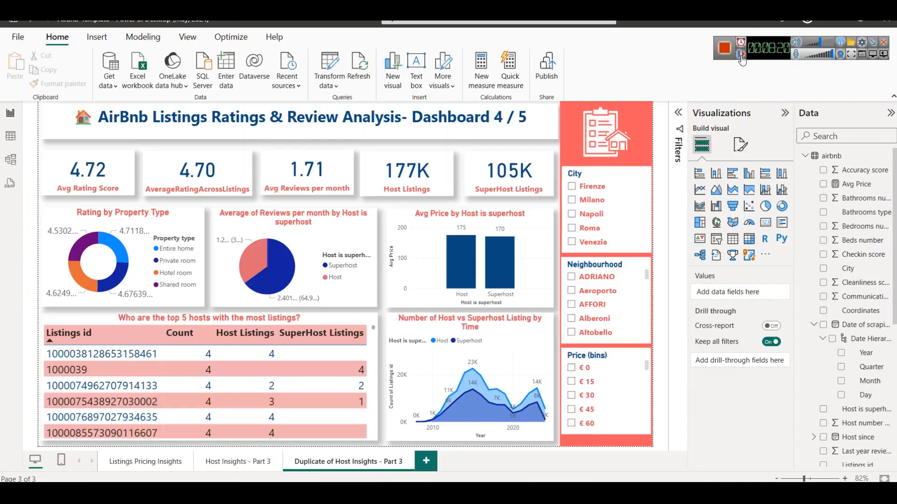
# - Replace the Avg Price by Host is superhost chart with an empty multi-row card widened to fill the same space
pyautogui.click(440, 238)
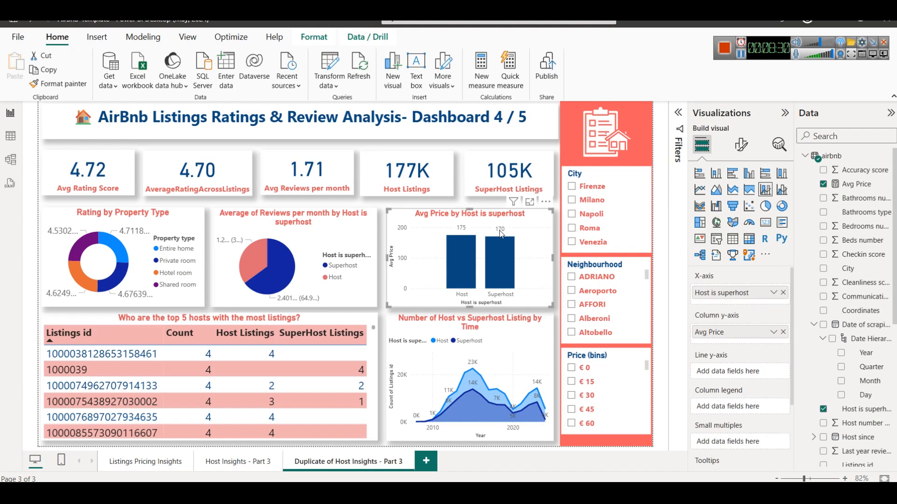
pyautogui.press('Delete')
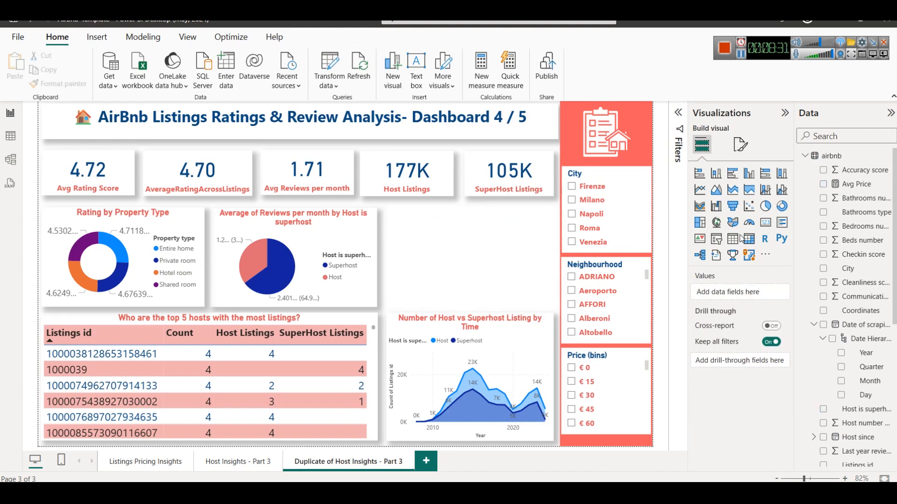
pyautogui.click(782, 224)
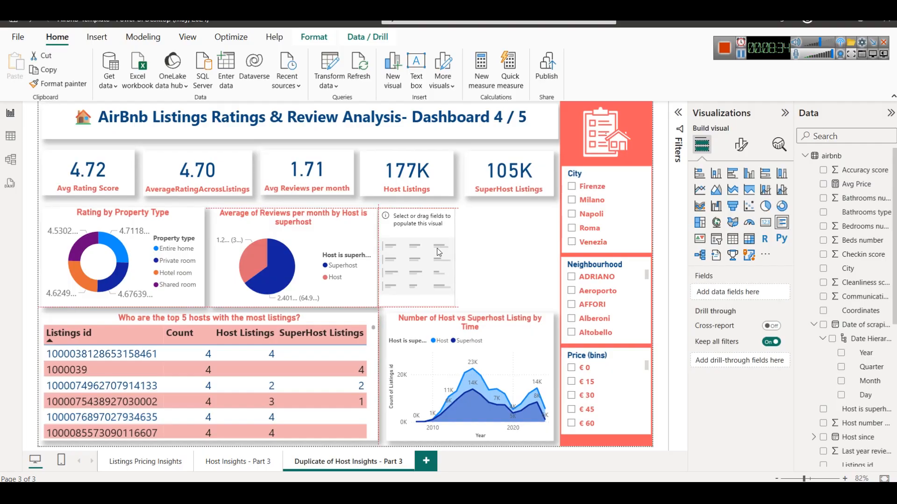
pyautogui.moveTo(463, 258); pyautogui.dragTo(550, 258)
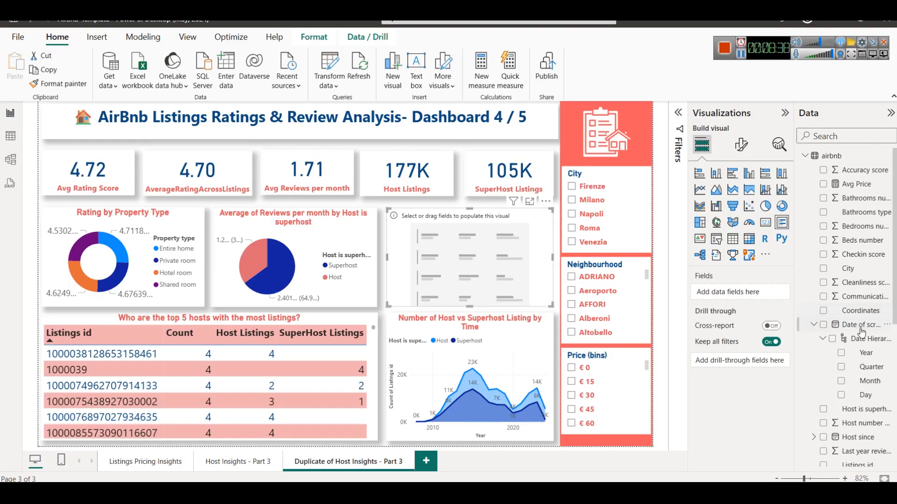
# - Widen the field list and add Cleanliness score to the multi-row card, summarized as Average
pyautogui.scroll(-1, 863, 363)
pyautogui.scroll(1, 861, 350)
pyautogui.moveTo(795, 218); pyautogui.dragTo(751, 219)
pyautogui.scroll(-5, 860, 331)
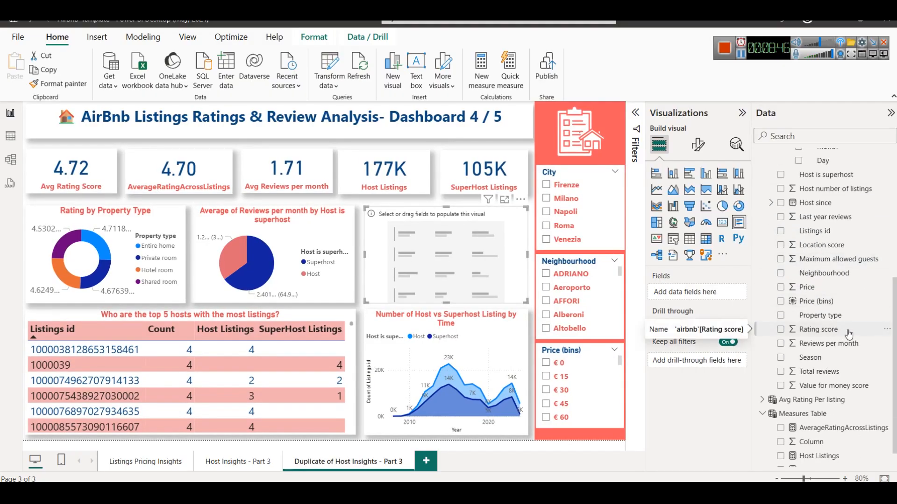
pyautogui.scroll(5, 822, 329)
pyautogui.click(771, 324)
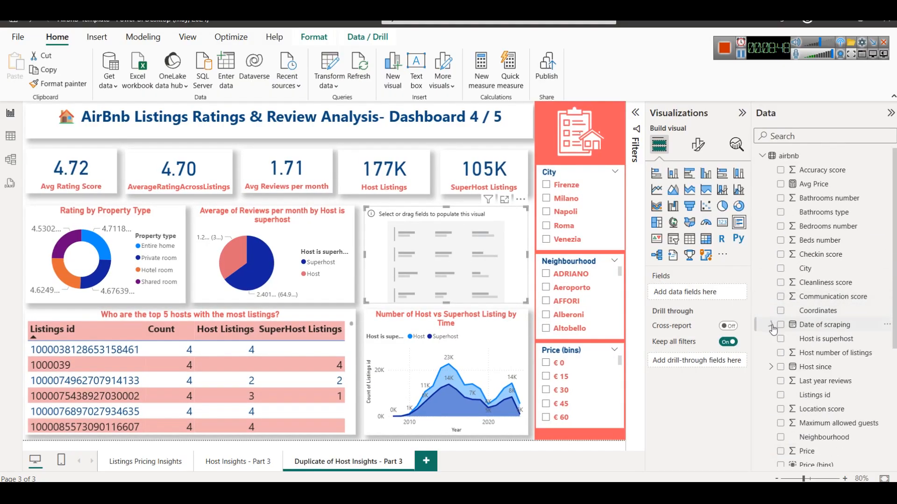
pyautogui.moveTo(828, 284); pyautogui.dragTo(725, 299)
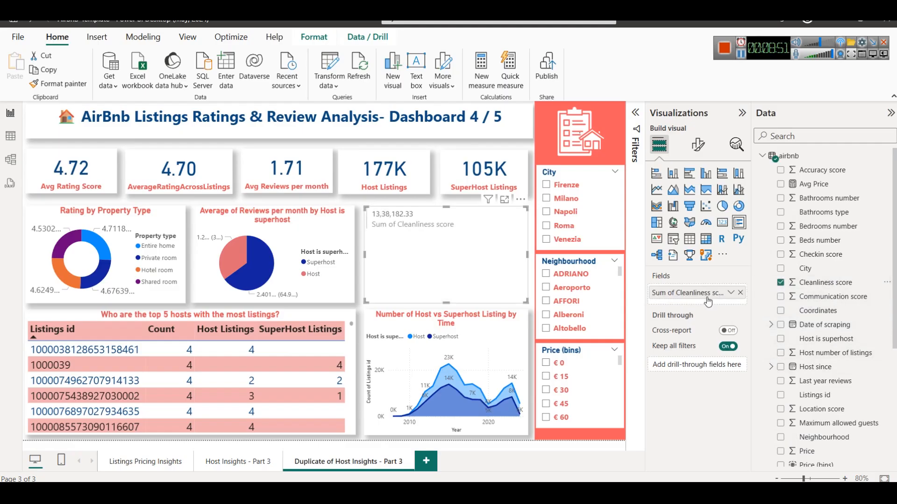
pyautogui.click(731, 294)
pyautogui.click(766, 176)
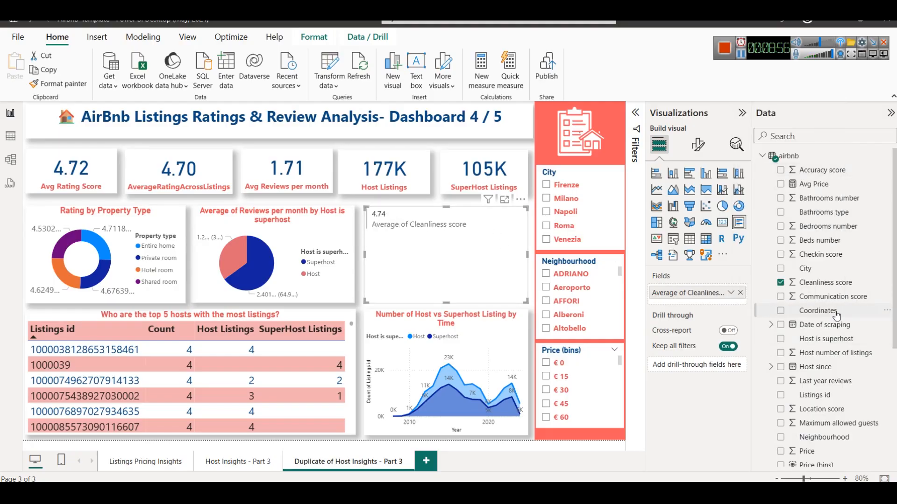
# - Add Communication score to the multi-row card, summarized as Average
pyautogui.moveTo(819, 298); pyautogui.dragTo(724, 302)
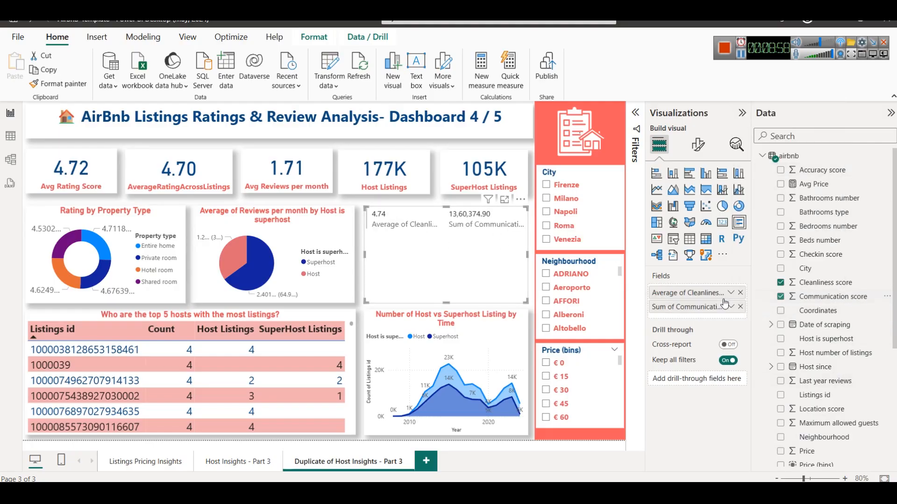
pyautogui.click(731, 307)
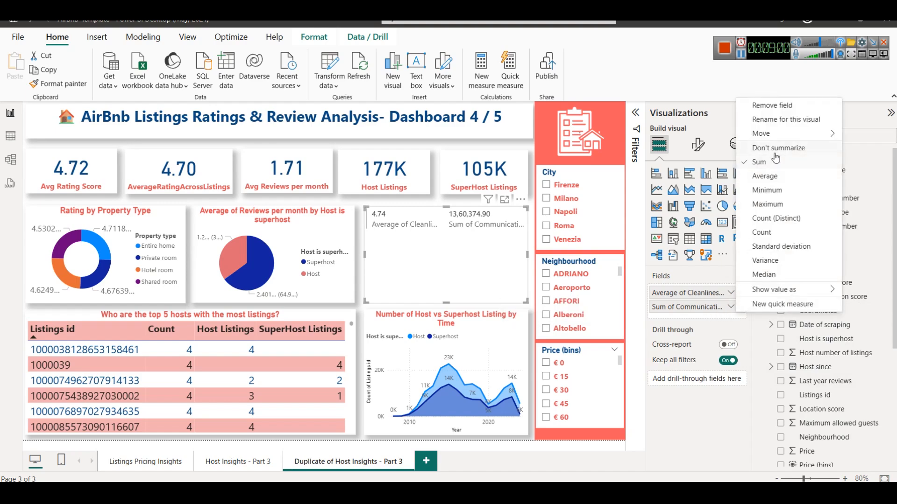
pyautogui.click(769, 176)
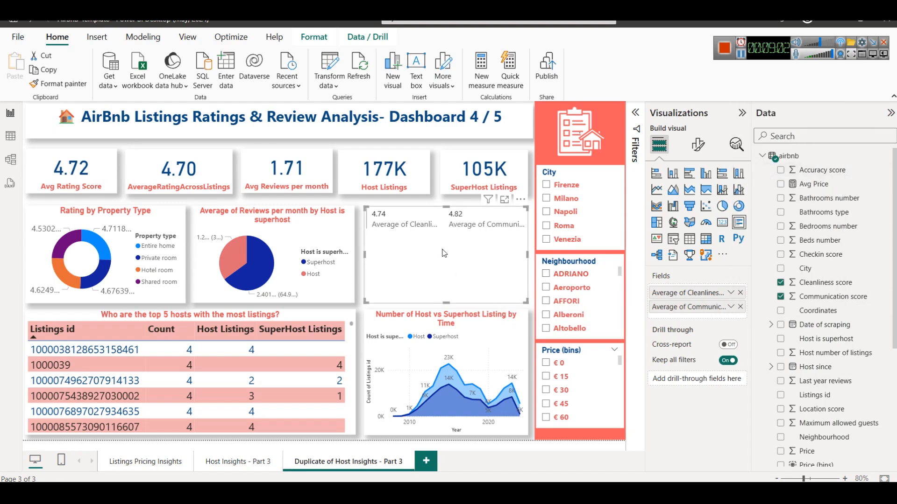
# - Rename the average cleanliness field for this visual as "Cleanliness score"
pyautogui.click(731, 292)
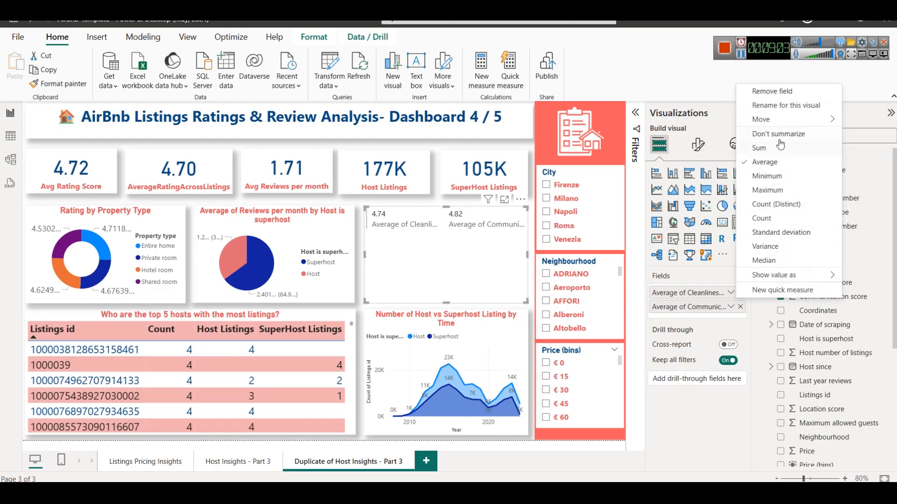
pyautogui.click(780, 106)
pyautogui.press('Home')
pyautogui.hotkey('shift', 'Right')
pyautogui.hotkey('shift', 'Right')
pyautogui.hotkey('shift', 'Right')
pyautogui.hotkey('shift', 'Right')
pyautogui.hotkey('shift', 'Right')
pyautogui.hotkey('shift', 'Right')
pyautogui.hotkey('shift', 'Right')
pyautogui.hotkey('shift', 'Right')
pyautogui.press('Delete')
pyautogui.press('Return')
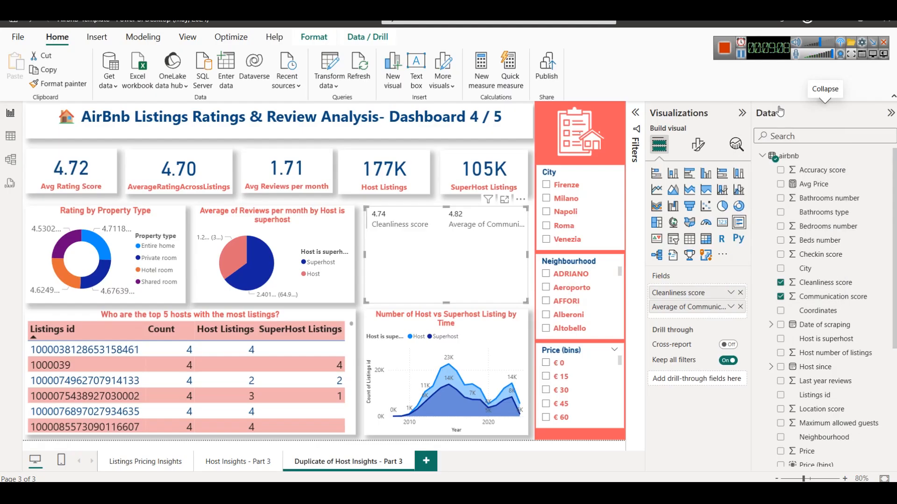
# - Rename the average communication field for this visual as "Communication score"
pyautogui.click(731, 307)
pyautogui.click(752, 119)
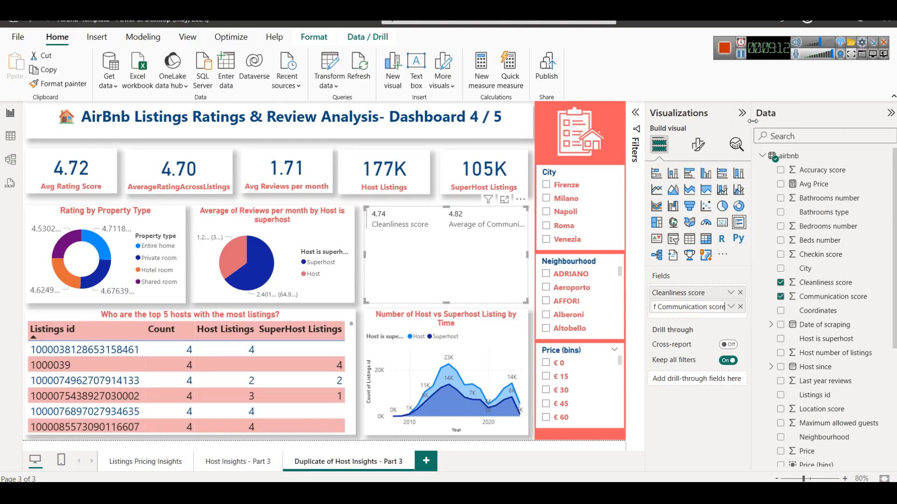
pyautogui.press('Left')
pyautogui.press('Left')
pyautogui.press('Left')
pyautogui.press('Left')
pyautogui.press('Left')
pyautogui.press('Left')
pyautogui.press('Left')
pyautogui.press('Left')
pyautogui.press('Left')
pyautogui.press('Left')
pyautogui.press('Left')
pyautogui.press('Left')
pyautogui.press('Left')
pyautogui.press('Left')
pyautogui.press('Left')
pyautogui.press('Left')
pyautogui.hotkey('shift', 'Right')
pyautogui.hotkey('shift', 'Right')
pyautogui.hotkey('shift', 'Right')
pyautogui.hotkey('shift', 'Right')
pyautogui.hotkey('shift', 'Right')
pyautogui.hotkey('shift', 'Right')
pyautogui.hotkey('shift', 'Right')
pyautogui.hotkey('shift', 'Right')
pyautogui.hotkey('shift', 'Right')
pyautogui.press('BackSpace')
pyautogui.press('Return')
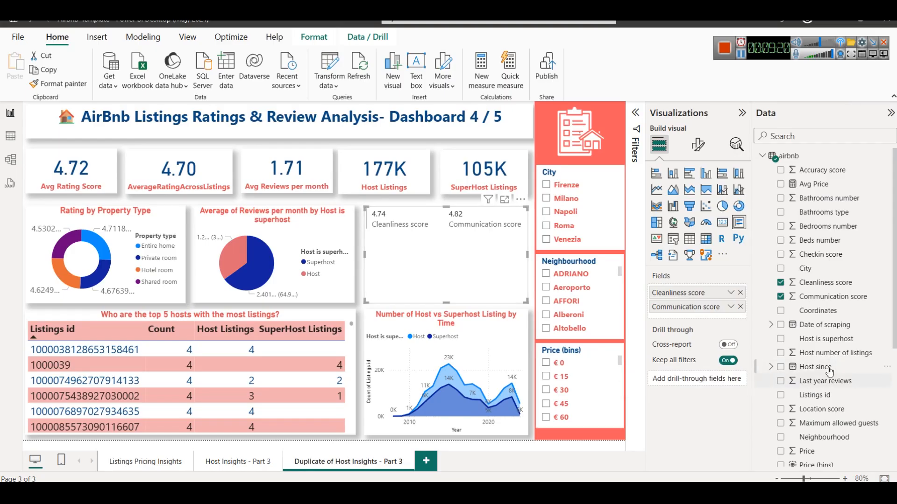
# - Add Checkin score to the multi-row card, summarized as Average
pyautogui.scroll(-2, 875, 337)
pyautogui.scroll(-2, 869, 329)
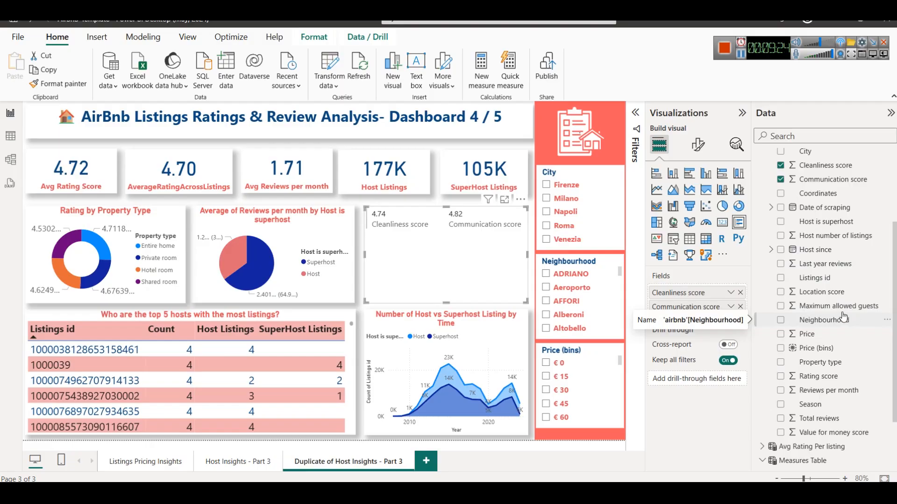
pyautogui.click(742, 55)
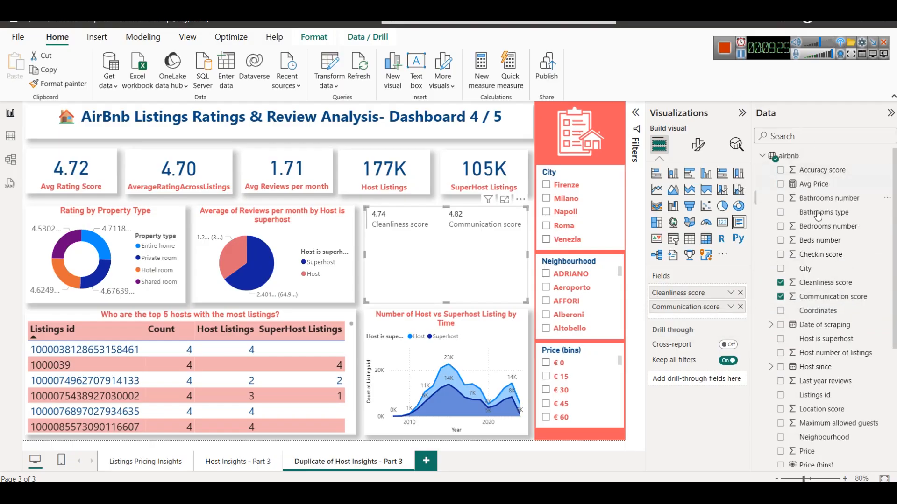
pyautogui.moveTo(822, 254); pyautogui.dragTo(726, 319)
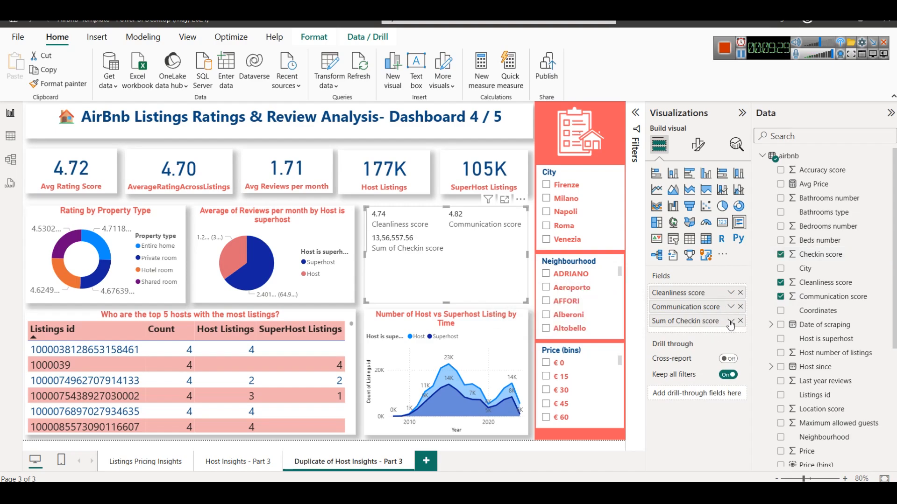
pyautogui.click(731, 322)
pyautogui.click(770, 193)
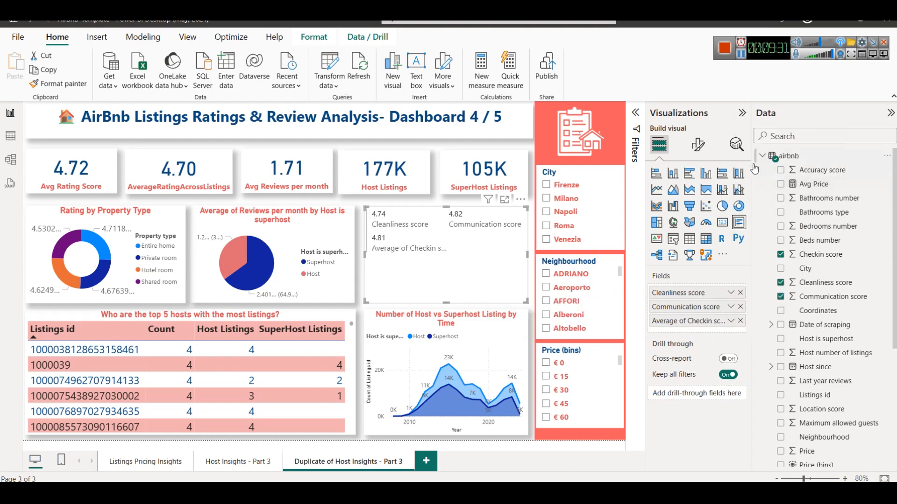
# - Rename the average check-in field for this visual as "Checkin score"
pyautogui.click(731, 320)
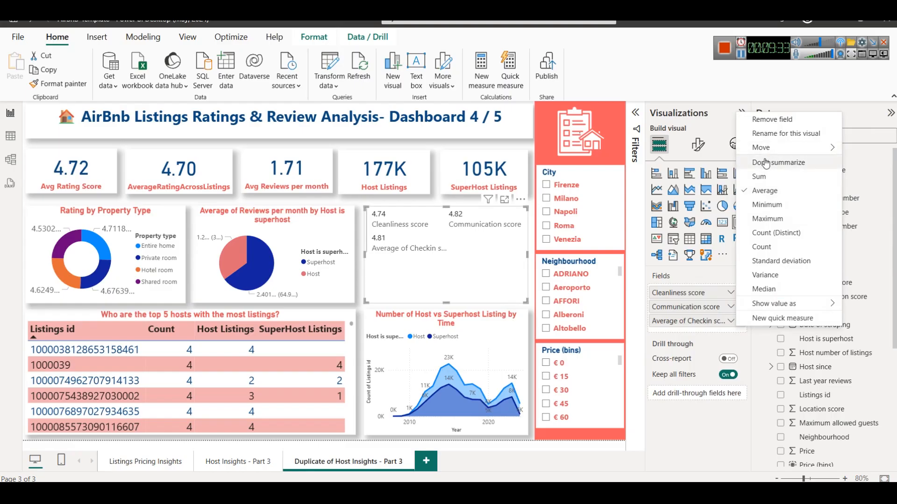
pyautogui.click(776, 134)
pyautogui.hotkey('shift', 'Right')
pyautogui.hotkey('shift', 'Right')
pyautogui.hotkey('shift', 'Right')
pyautogui.hotkey('shift', 'Right')
pyautogui.hotkey('shift', 'Right')
pyautogui.hotkey('shift', 'Right')
pyautogui.press('BackSpace')
pyautogui.press('Return')
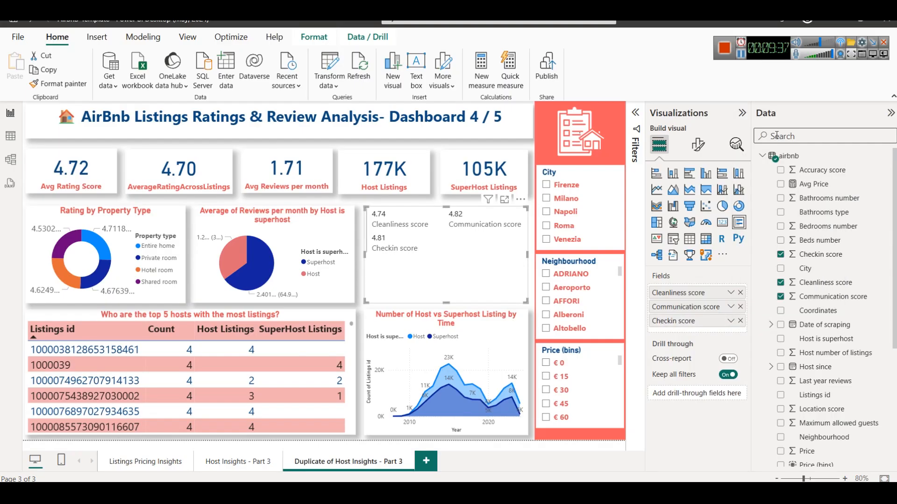
# - Add Value for money score to the multi-row card, summarized as Average
pyautogui.scroll(-5, 837, 467)
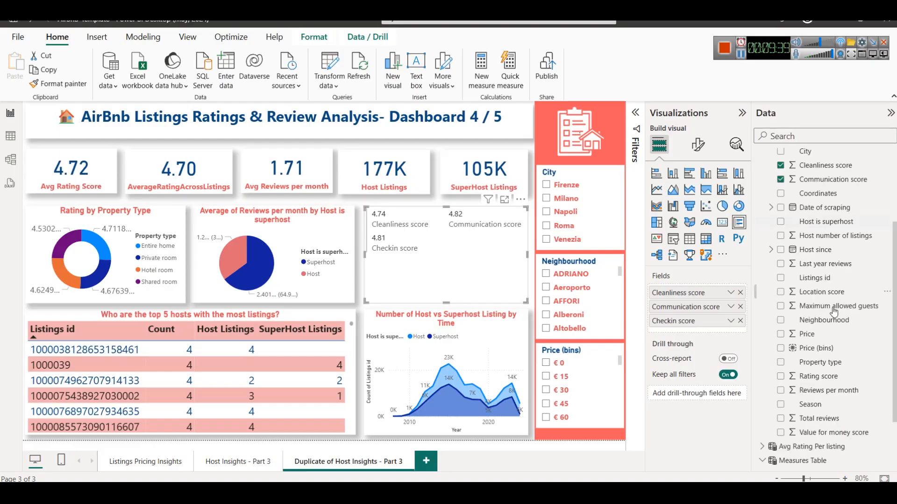
pyautogui.moveTo(818, 431); pyautogui.dragTo(725, 327)
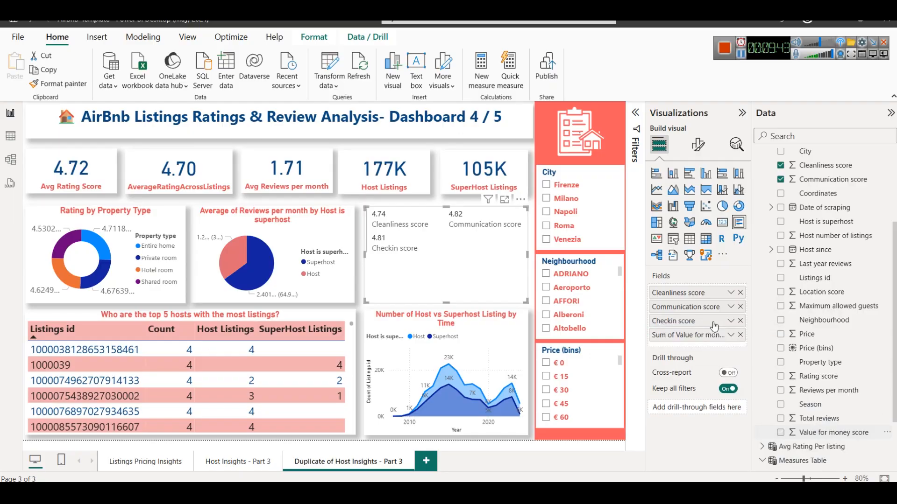
pyautogui.click(731, 334)
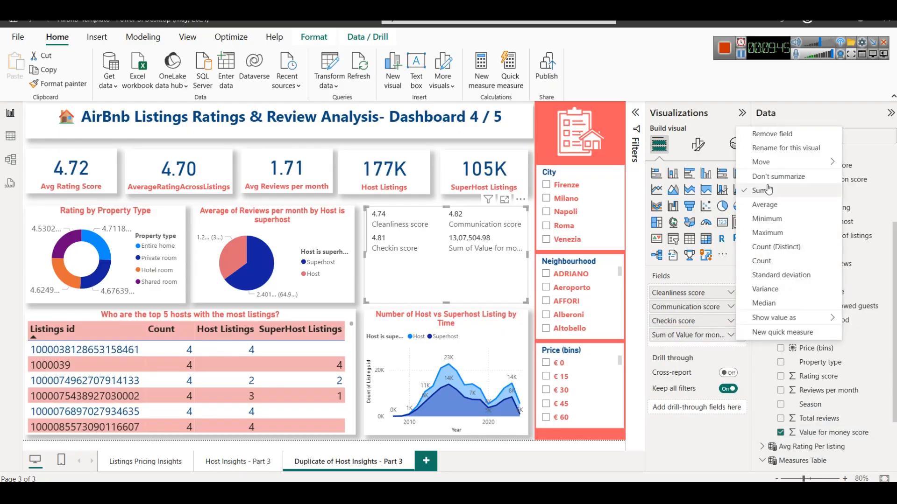
pyautogui.click(776, 150)
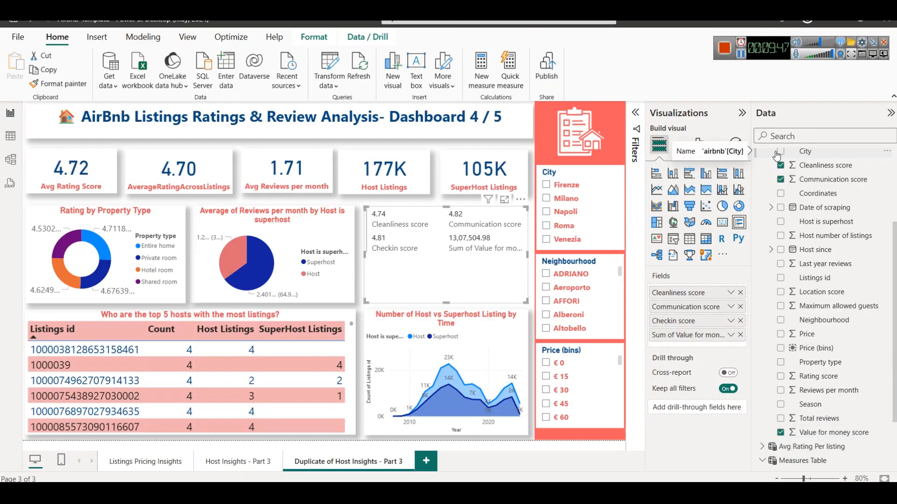
pyautogui.click(731, 335)
pyautogui.click(769, 204)
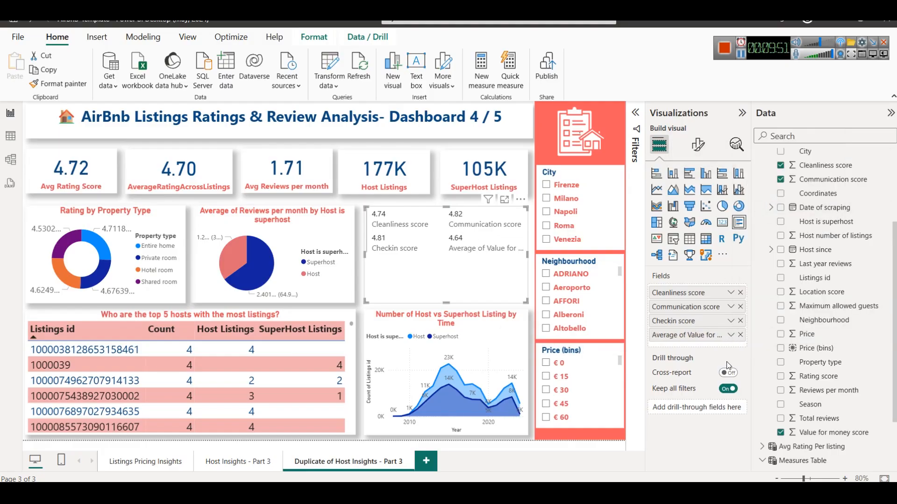
# - Rename the average value for money field for this visual as "Value for money score"
pyautogui.click(731, 335)
pyautogui.click(761, 144)
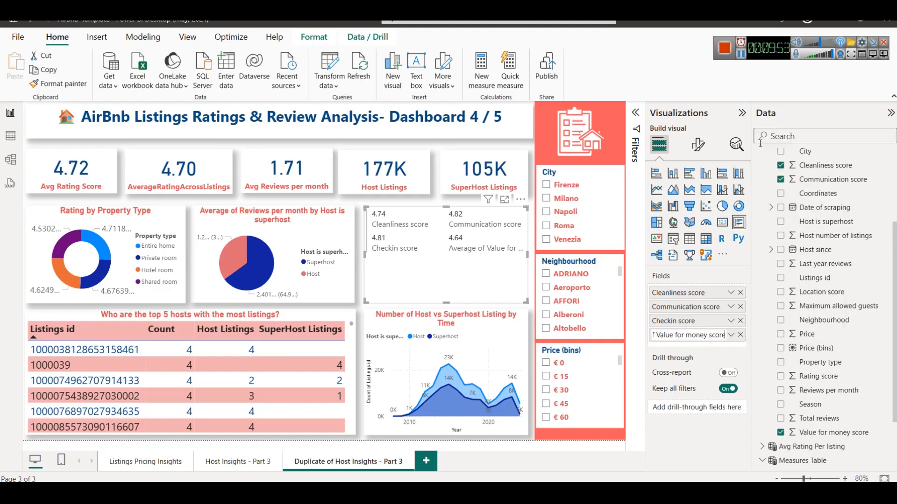
pyautogui.press('Home')
pyautogui.hotkey('shift', 'Right')
pyautogui.hotkey('shift', 'Right')
pyautogui.hotkey('shift', 'Right')
pyautogui.hotkey('shift', 'Right')
pyautogui.hotkey('shift', 'Right')
pyautogui.hotkey('shift', 'Right')
pyautogui.hotkey('shift', 'Right')
pyautogui.hotkey('shift', 'Right')
pyautogui.hotkey('shift', 'Right')
pyautogui.hotkey('shift', 'Right')
pyautogui.press('Delete')
pyautogui.press('Return')
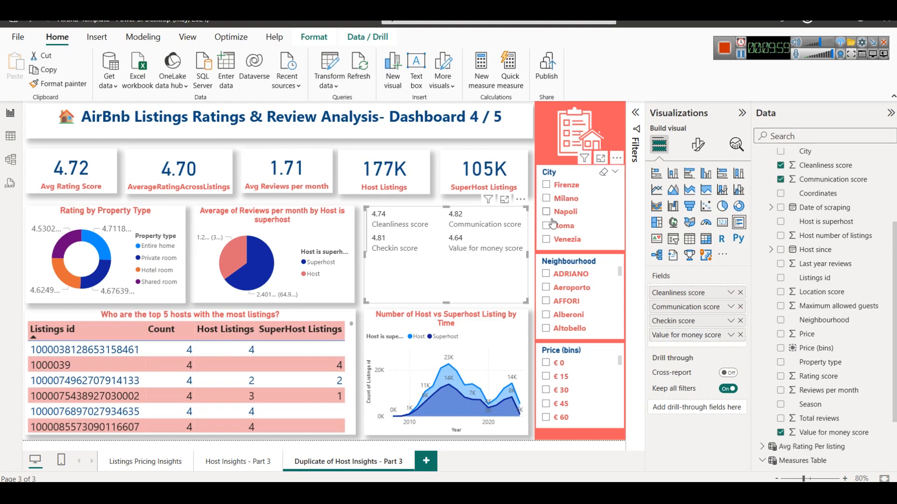
# - Format the multi-row card's callout values in bold, size 19 and dark blue
pyautogui.click(703, 146)
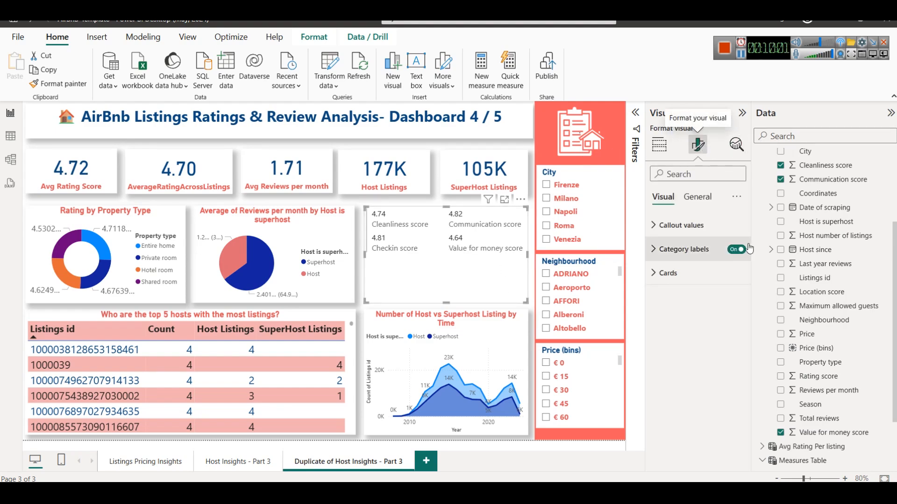
pyautogui.click(681, 225)
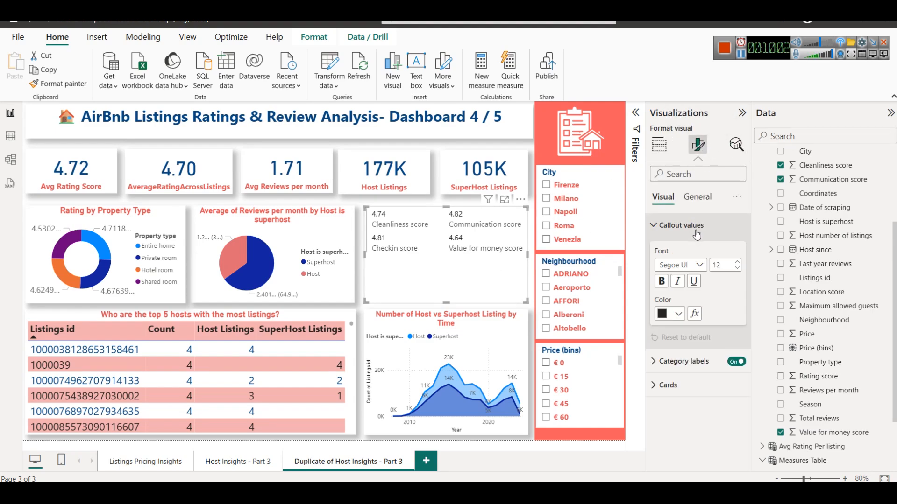
pyautogui.click(736, 263)
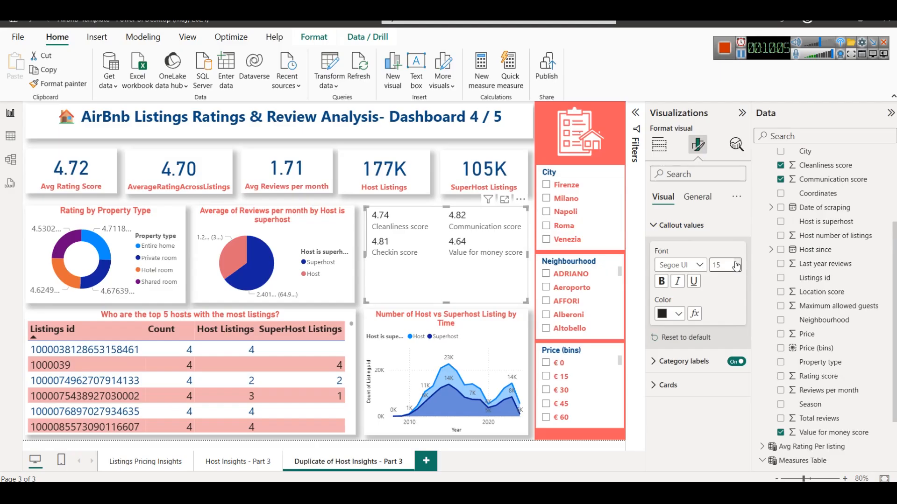
pyautogui.click(678, 312)
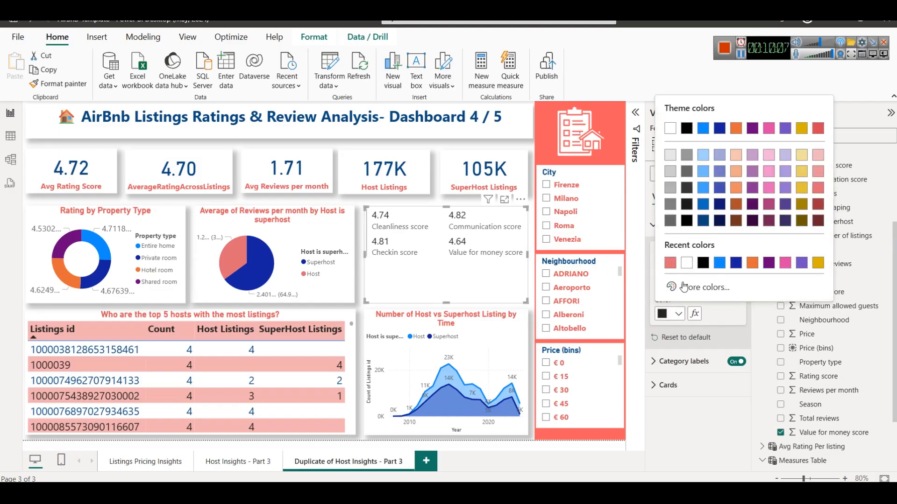
pyautogui.click(704, 225)
pyautogui.click(661, 286)
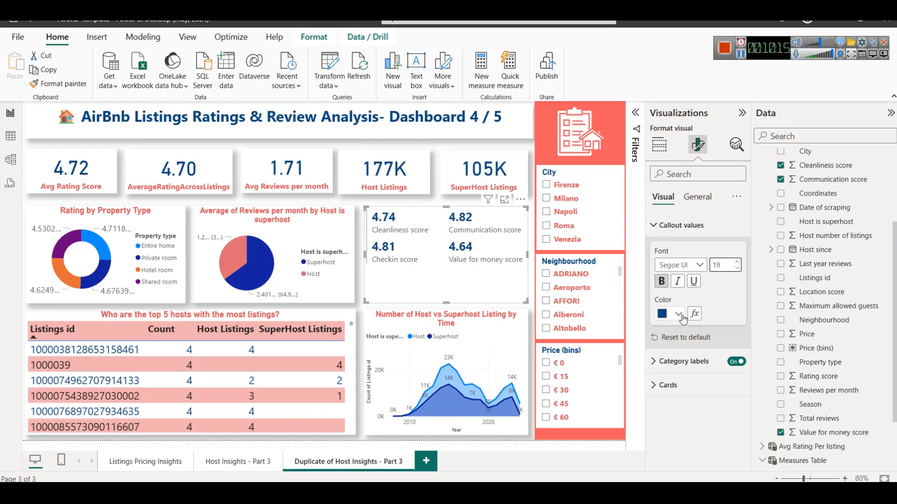
# - Make the multi-row card's category labels bold and coral red
pyautogui.click(679, 362)
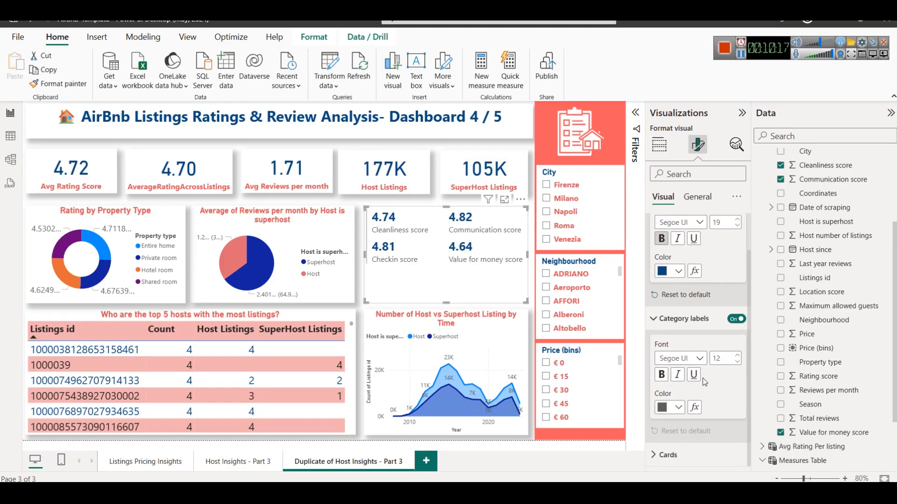
pyautogui.click(673, 407)
pyautogui.click(687, 356)
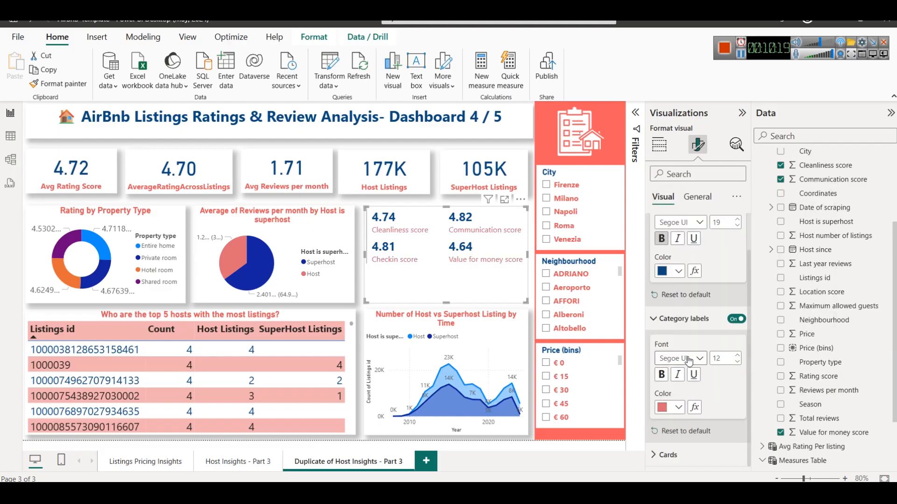
pyautogui.click(664, 376)
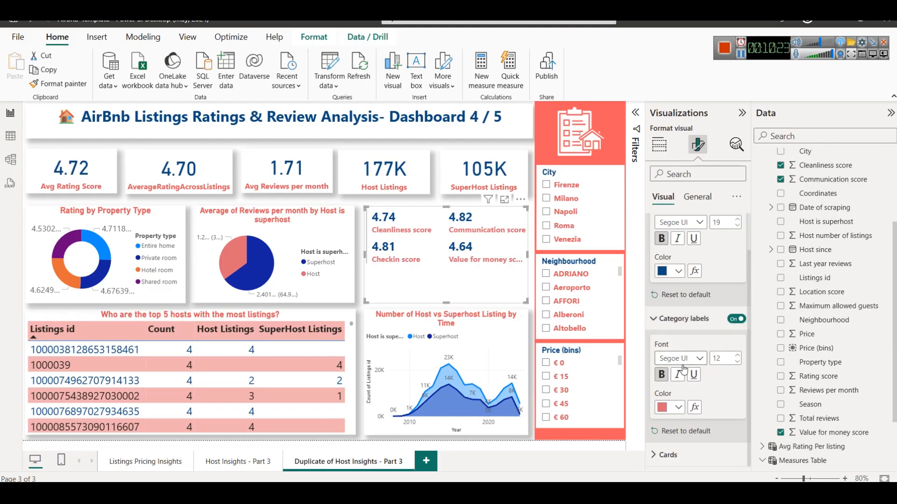
pyautogui.click(668, 455)
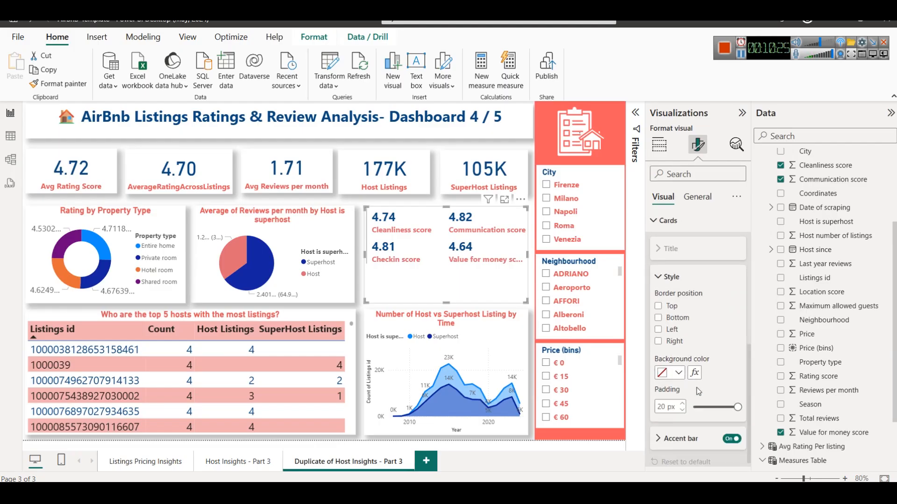
pyautogui.click(659, 306)
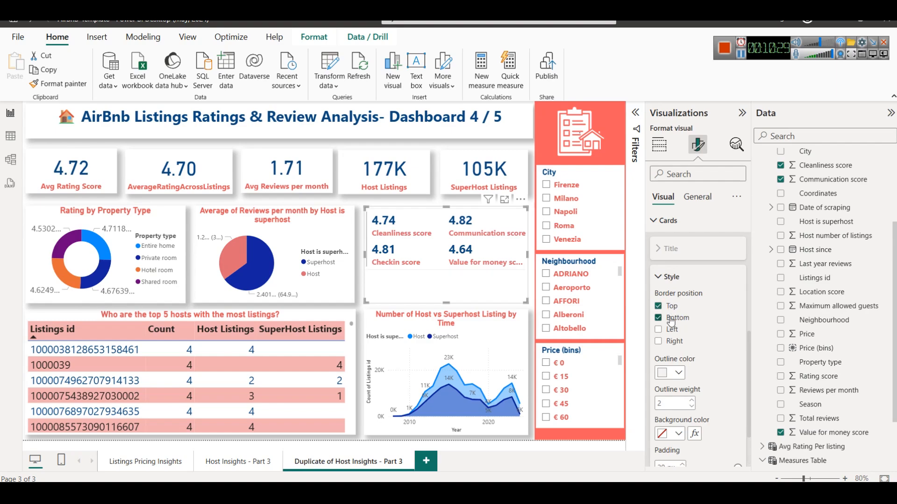
pyautogui.click(670, 330)
pyautogui.click(667, 342)
pyautogui.click(668, 330)
pyautogui.click(667, 318)
pyautogui.click(665, 307)
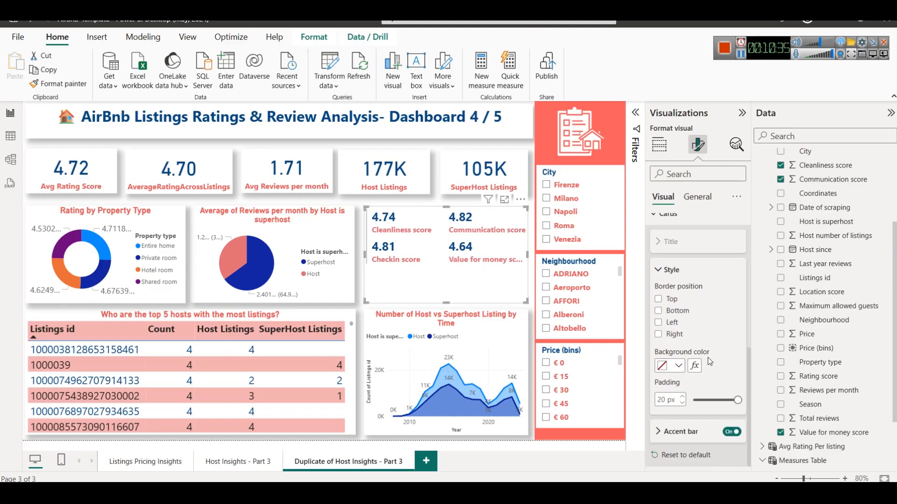
# - Turn on the shadow effect for the multi-row card
pyautogui.scroll(10, 693, 309)
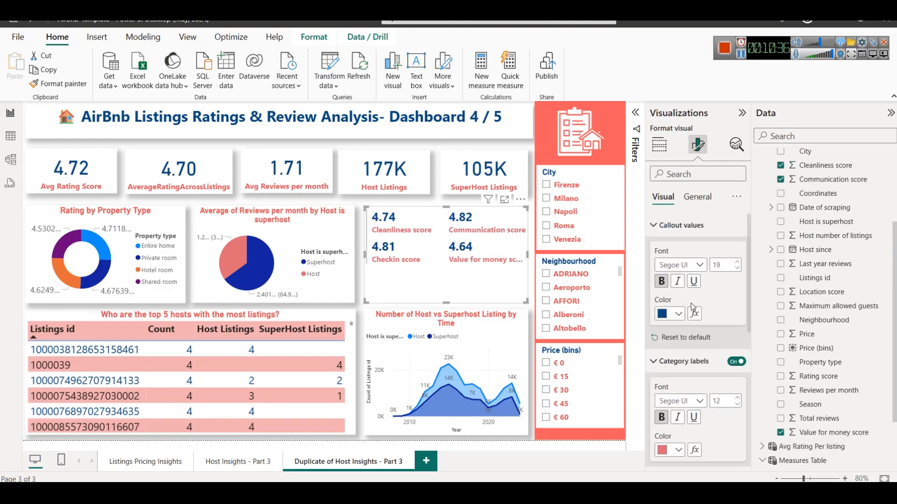
pyautogui.click(697, 198)
pyautogui.click(700, 274)
pyautogui.scroll(-1, 702, 355)
pyautogui.click(731, 384)
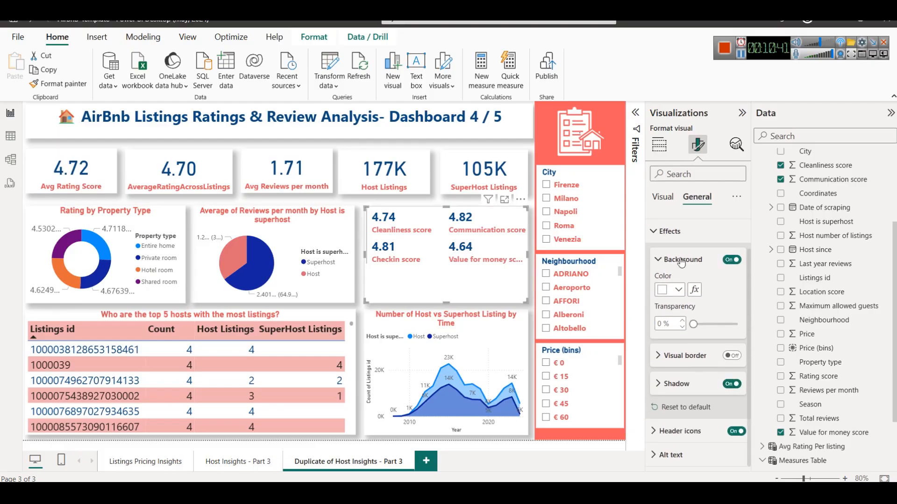
# - Title the card "How do the different rating categories compare?", copying the Rating Breakdown question from the text notes and removing its parenthetical
pyautogui.scroll(1, 681, 262)
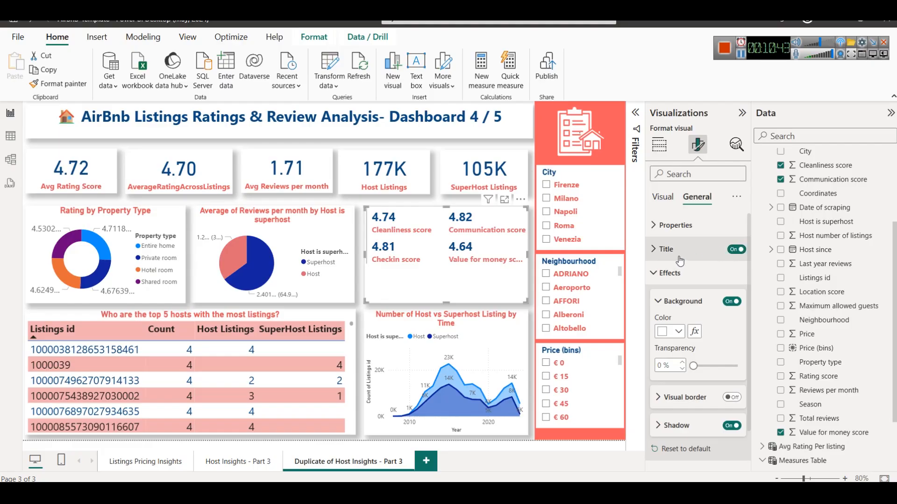
pyautogui.click(678, 250)
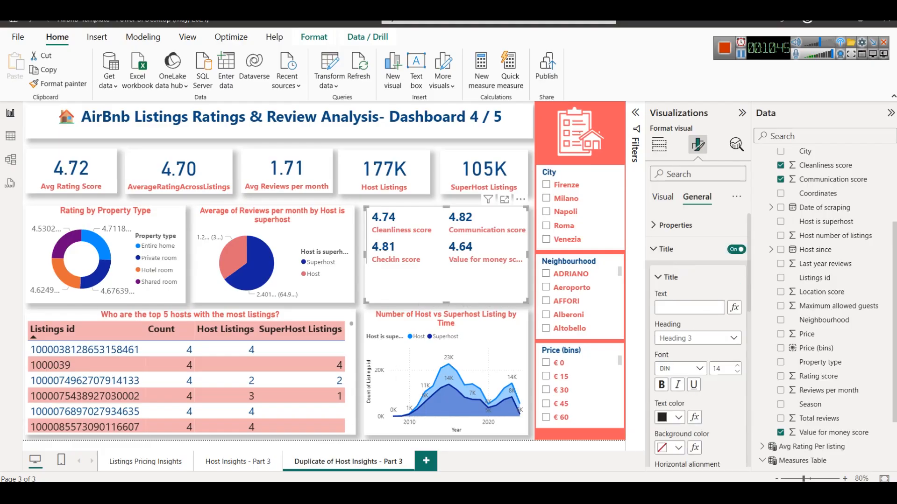
pyautogui.hotkey('alt', 'Tab')
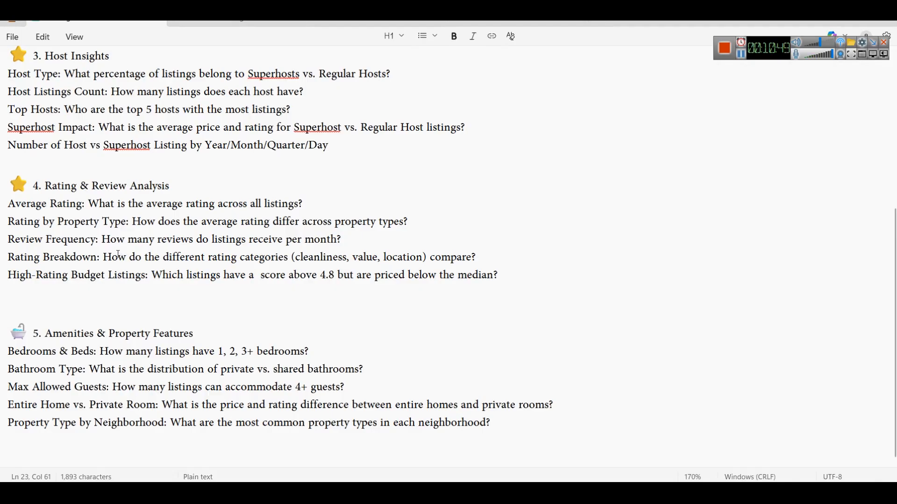
pyautogui.moveTo(107, 257); pyautogui.dragTo(505, 265)
pyautogui.hotkey('ctrl', 'c')
pyautogui.hotkey('alt', 'Tab')
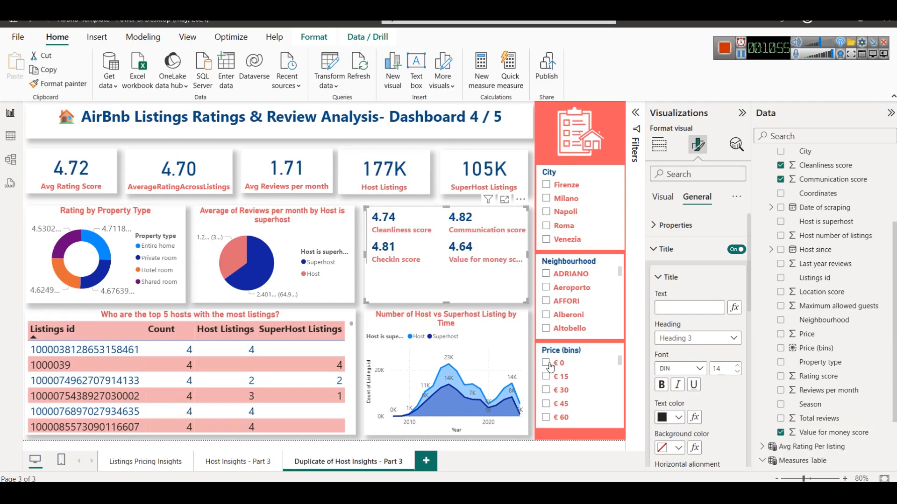
pyautogui.click(687, 309)
pyautogui.hotkey('ctrl', 'v')
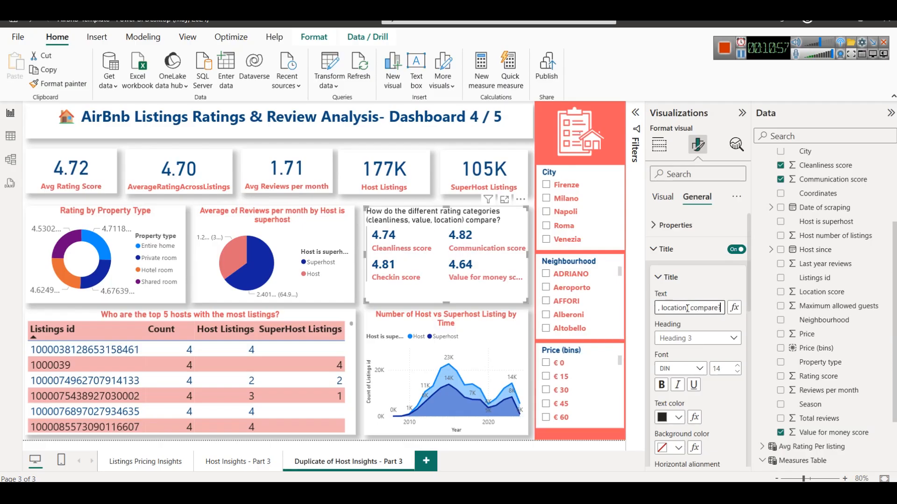
pyautogui.moveTo(692, 309)
pyautogui.mouseDown()
pyautogui.moveTo(658, 312)
pyautogui.moveTo(706, 316)
pyautogui.moveTo(686, 319)
pyautogui.mouseUp()
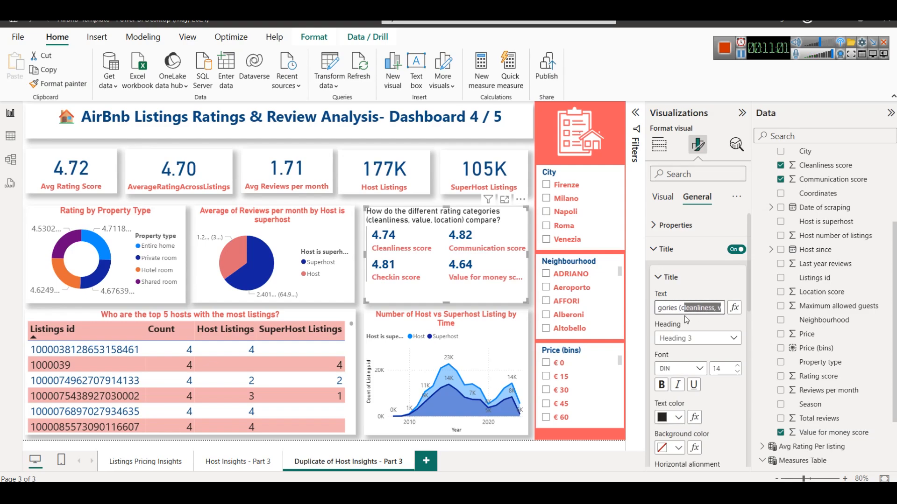
pyautogui.press('BackSpace')
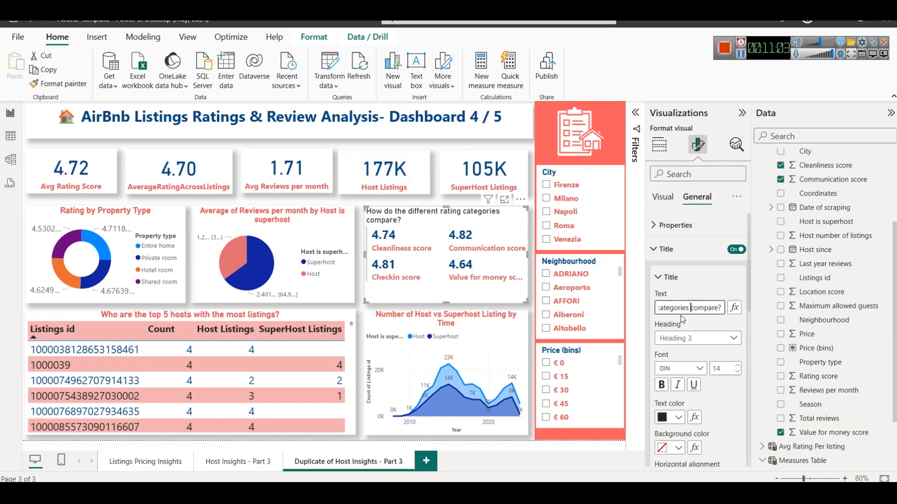
# - Center the card's title and make it bold and coral red
pyautogui.scroll(-1, 697, 350)
pyautogui.click(677, 420)
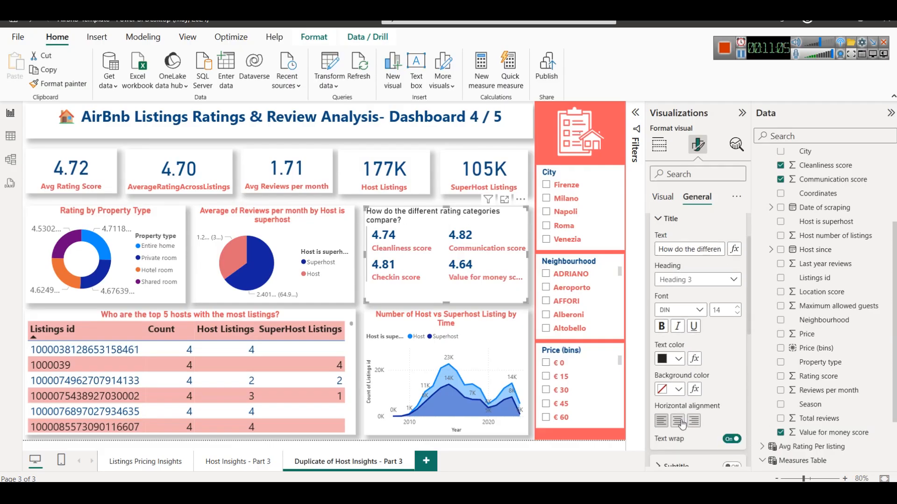
pyautogui.scroll(-3, 693, 356)
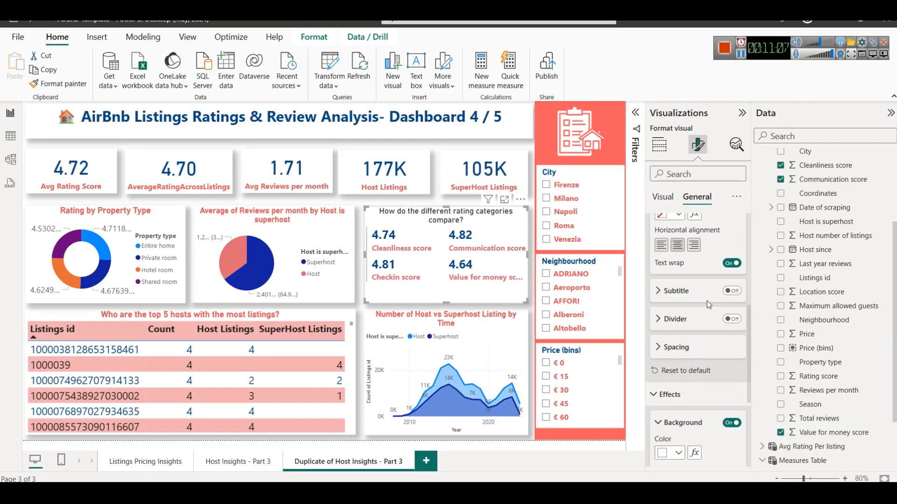
pyautogui.scroll(2, 708, 307)
pyautogui.click(679, 300)
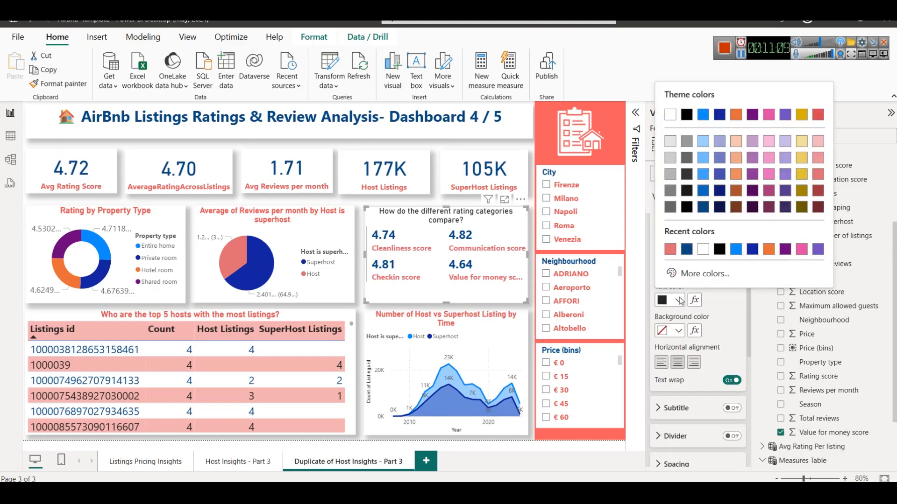
pyautogui.click(669, 249)
pyautogui.click(661, 270)
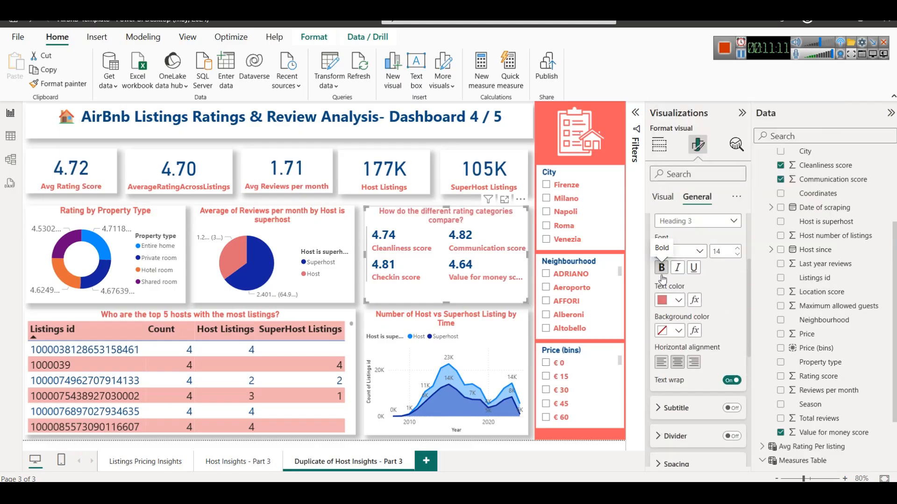
pyautogui.click(363, 303)
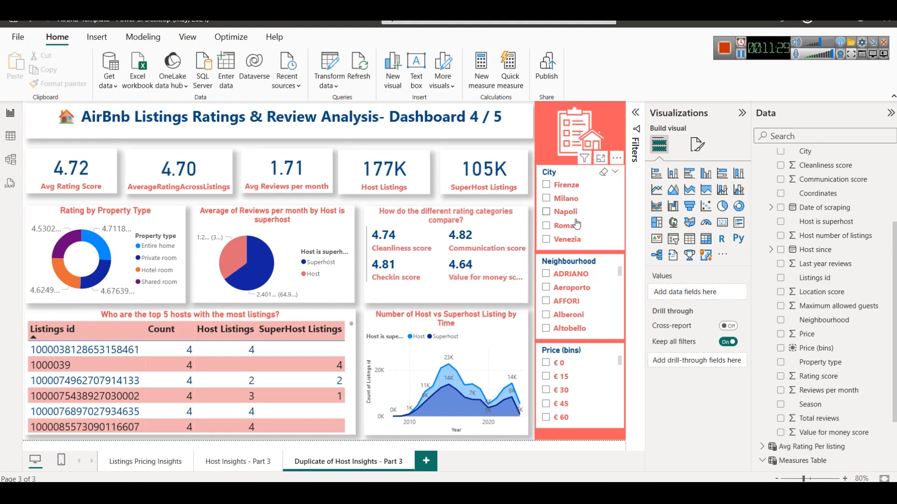
# - Check how the visuals respond to filtering by Napoli, Roma, Venezia and Firenze, and clear the city selection
pyautogui.click(559, 212)
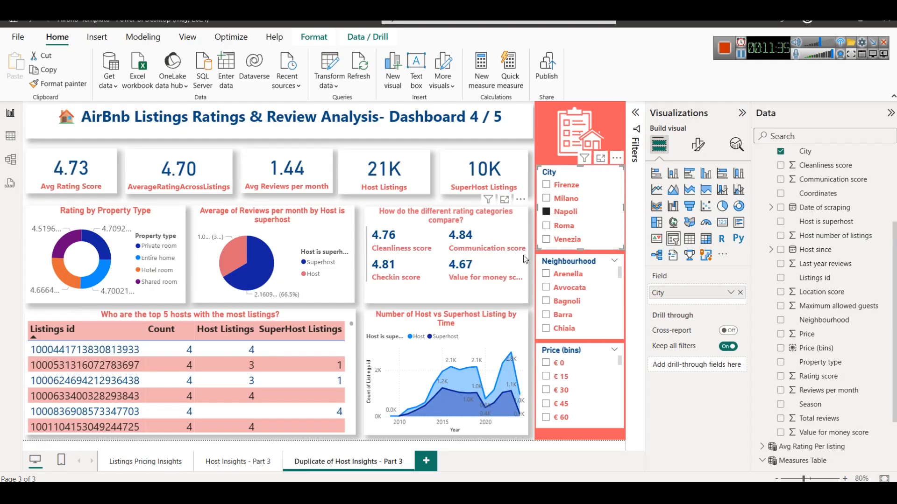
pyautogui.click(550, 228)
pyautogui.click(555, 240)
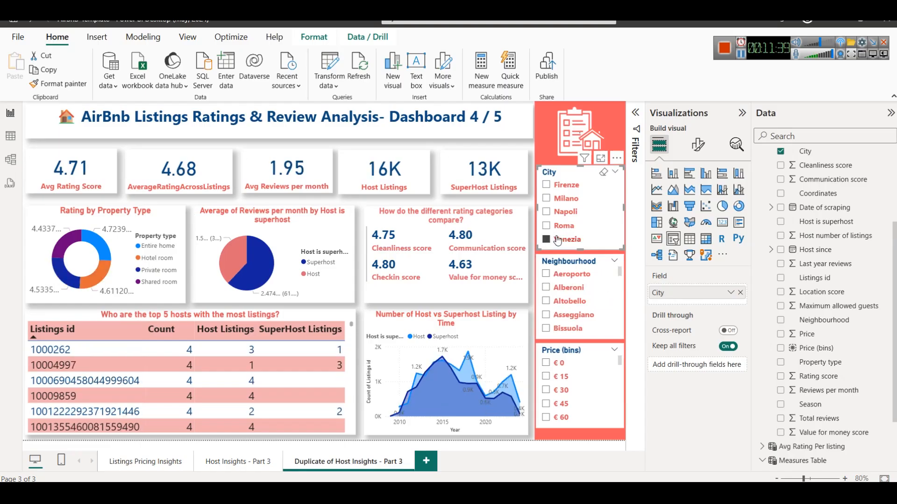
pyautogui.click(566, 187)
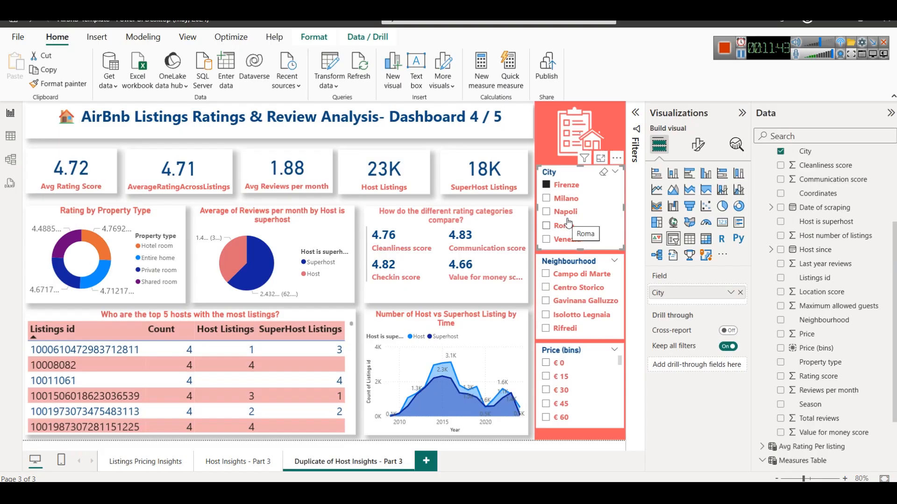
pyautogui.click(361, 244)
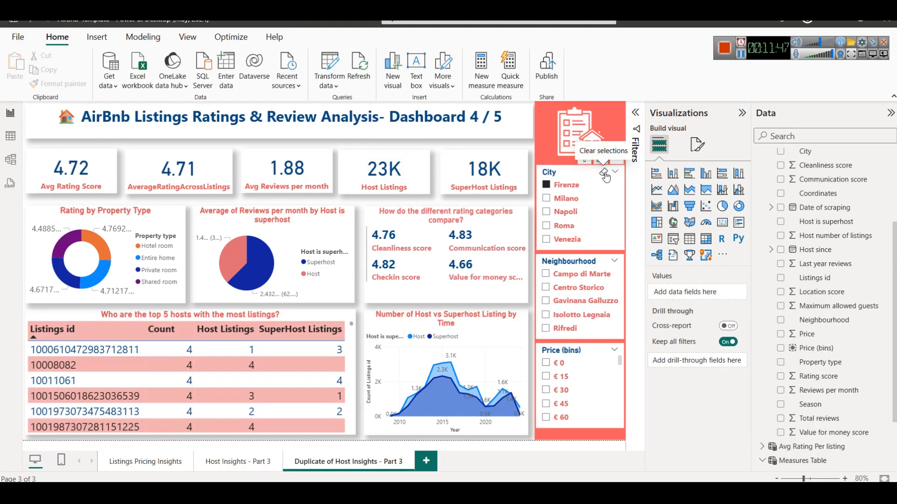
pyautogui.click(604, 175)
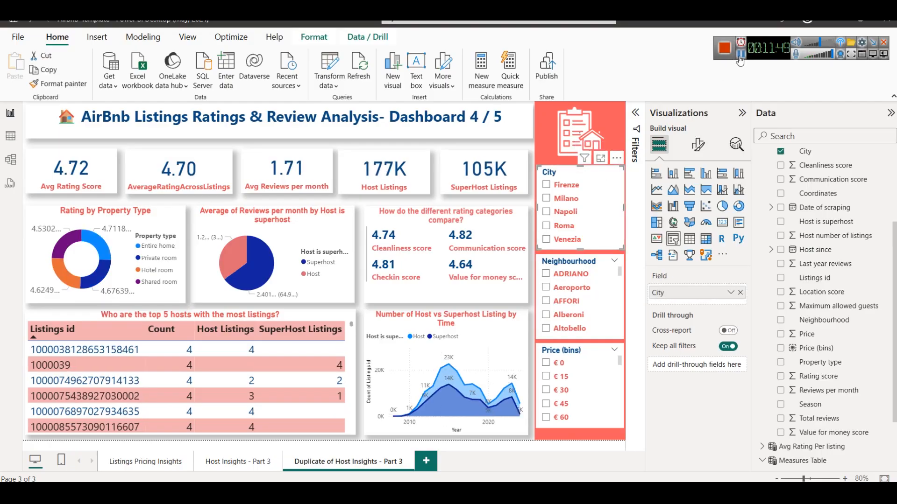
# - Open the HighRatingBudgetListings table's DAX formula and examine how its MedianPrice variable is defined from the airbnb Price column
pyautogui.hotkey('alt', 'Tab')
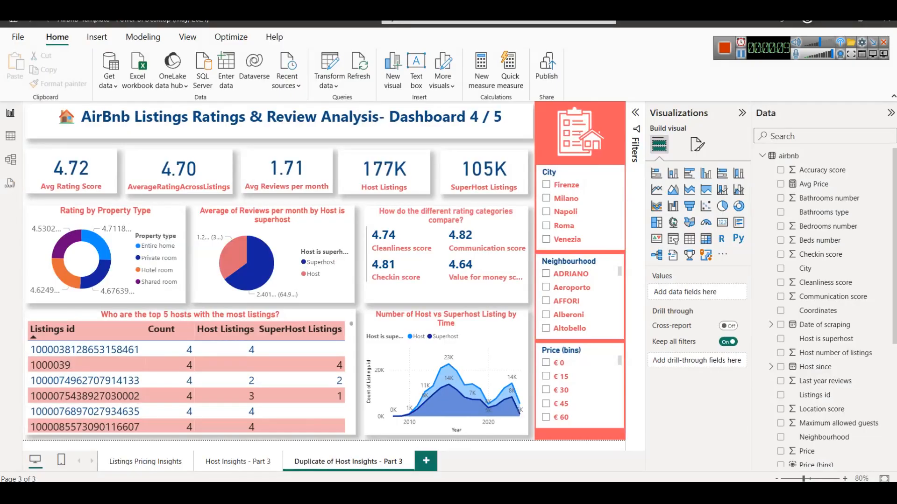
pyautogui.click(762, 156)
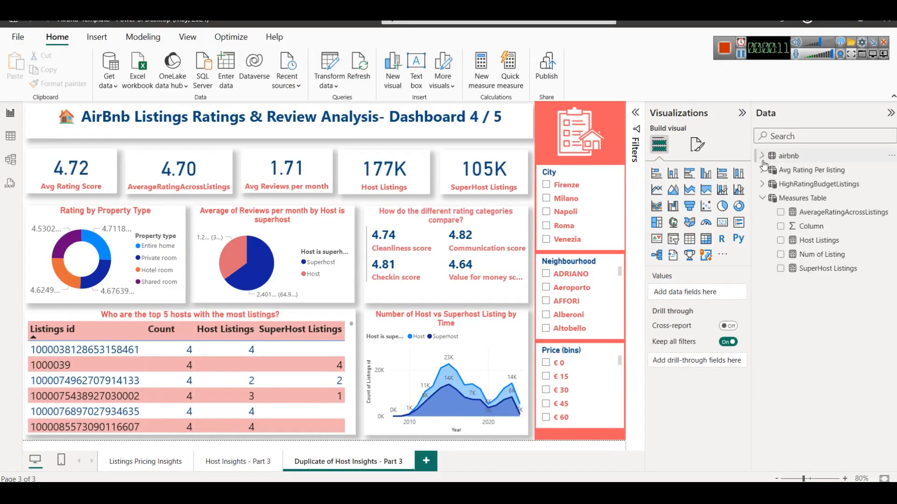
pyautogui.click(797, 198)
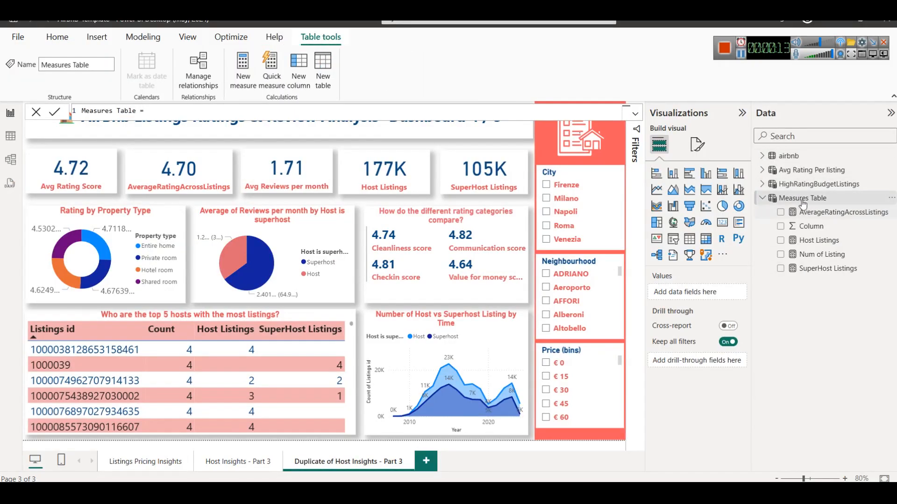
pyautogui.click(812, 185)
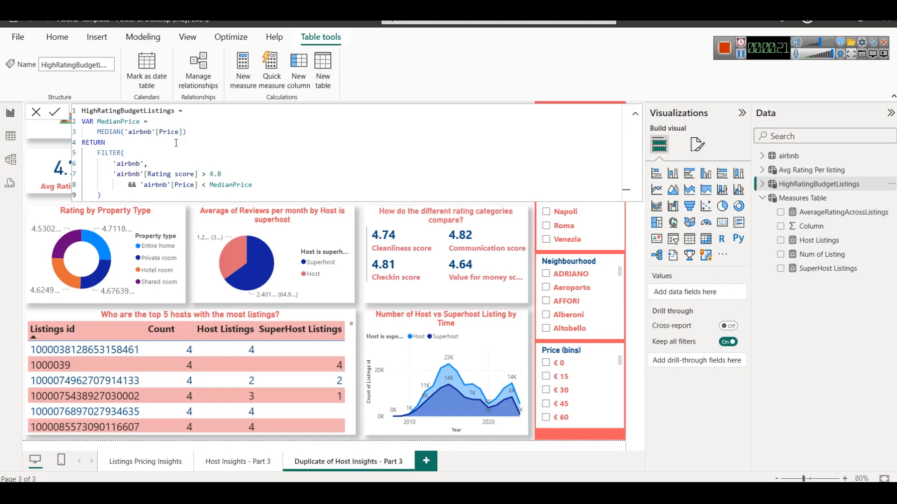
pyautogui.doubleClick(104, 121)
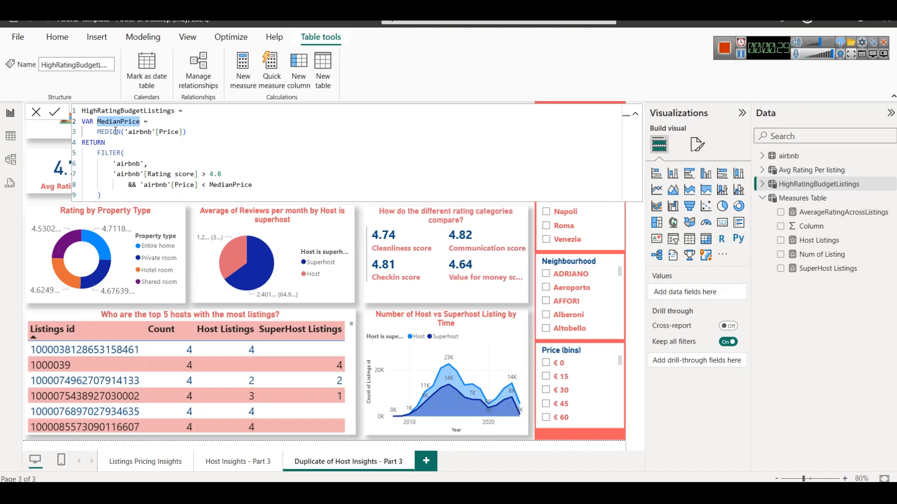
pyautogui.doubleClick(114, 131)
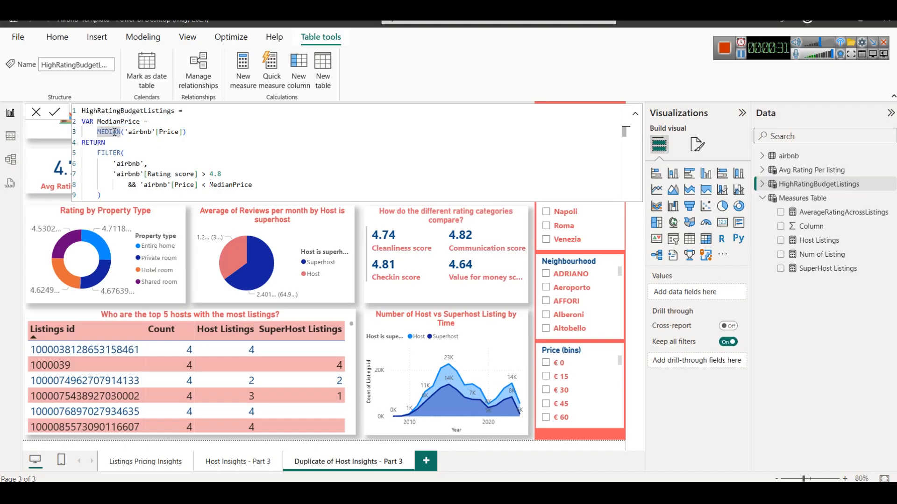
pyautogui.doubleClick(142, 134)
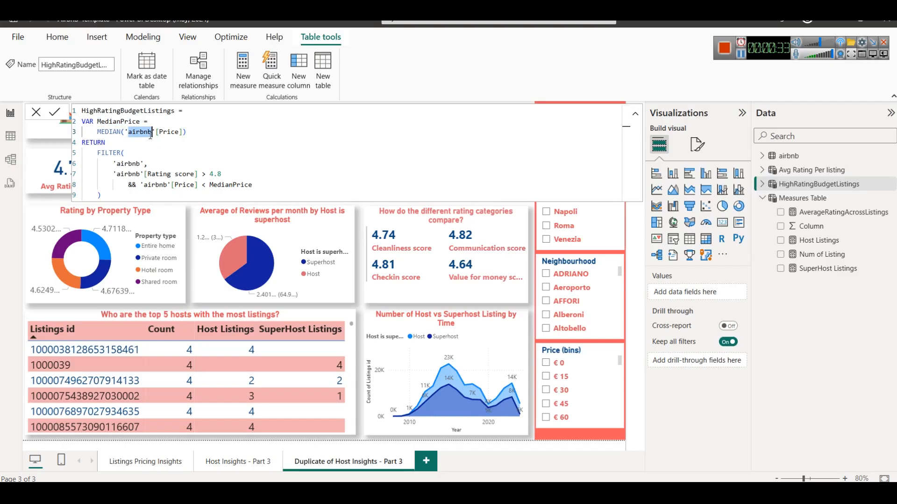
pyautogui.doubleClick(168, 131)
pyautogui.doubleClick(140, 132)
pyautogui.doubleClick(171, 131)
pyautogui.moveTo(187, 131); pyautogui.dragTo(95, 131)
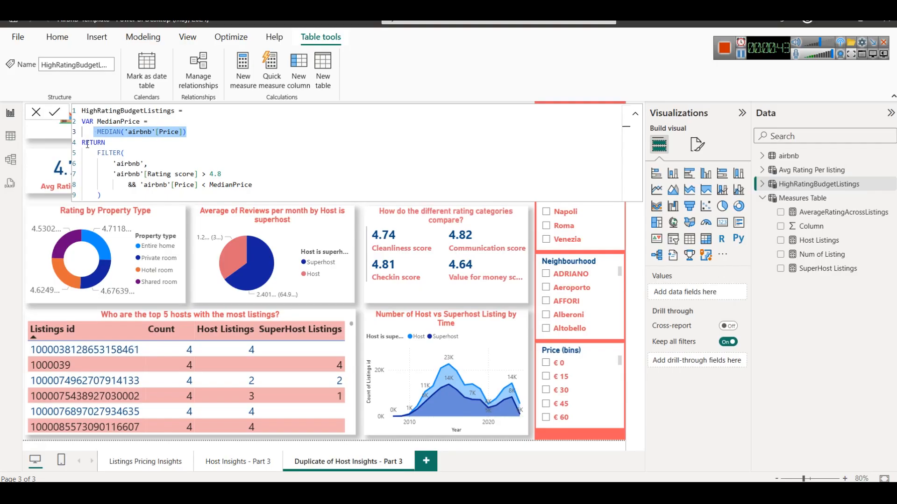
# - Examine the formula's RETURN FILTER expression, including the Rating score and Price conditions compared against 4.8 and MedianPrice
pyautogui.click(87, 144)
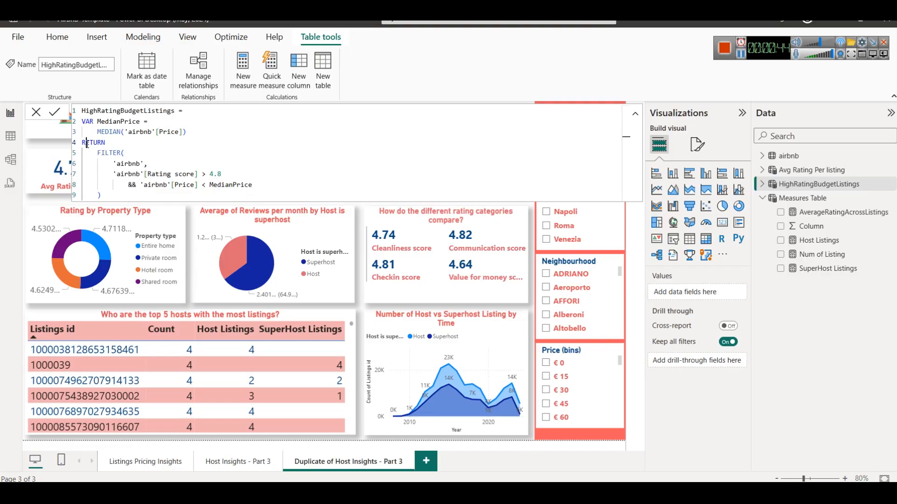
pyautogui.click(115, 152)
pyautogui.click(137, 152)
pyautogui.press('BackSpace')
pyautogui.write('(')
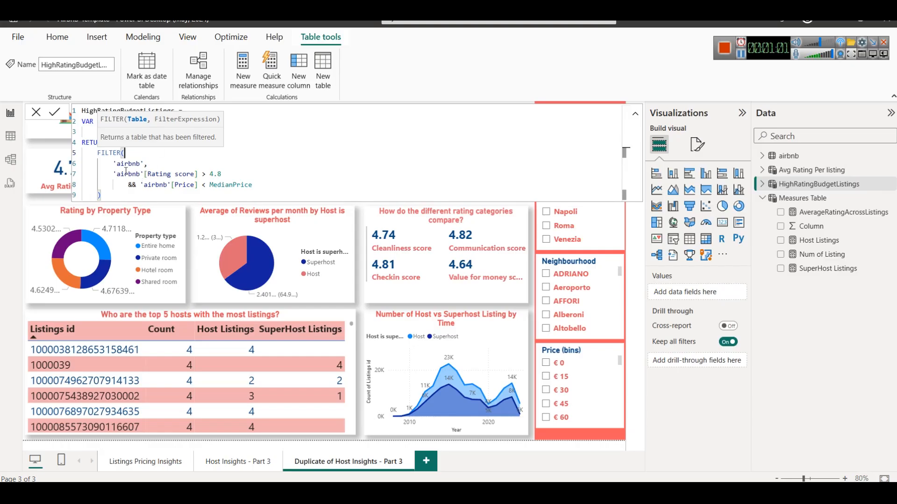
pyautogui.doubleClick(126, 174)
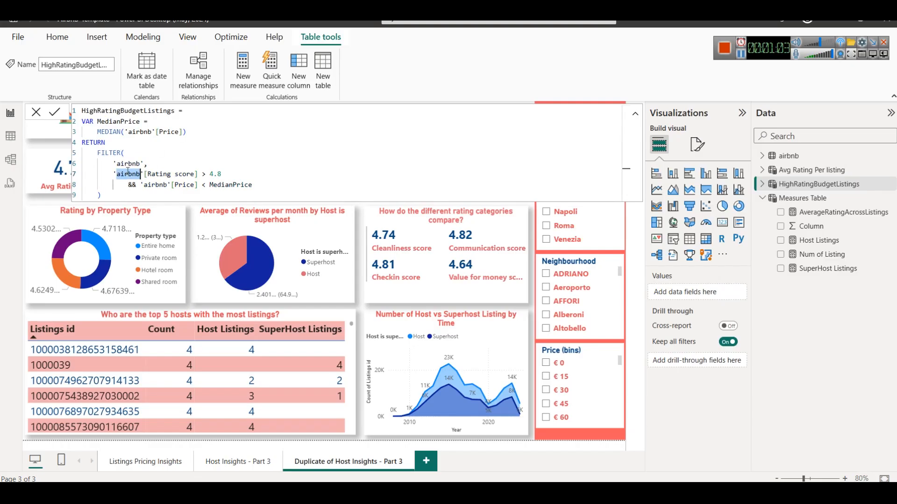
pyautogui.doubleClick(183, 174)
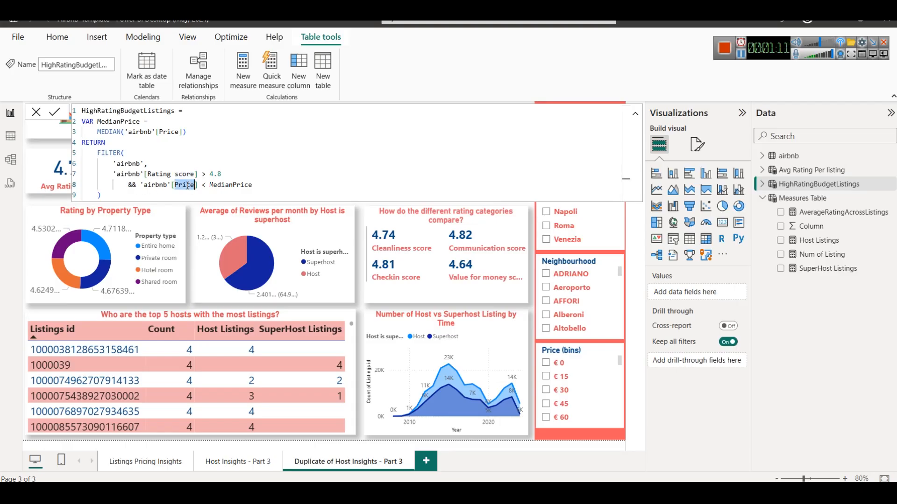
pyautogui.doubleClick(221, 185)
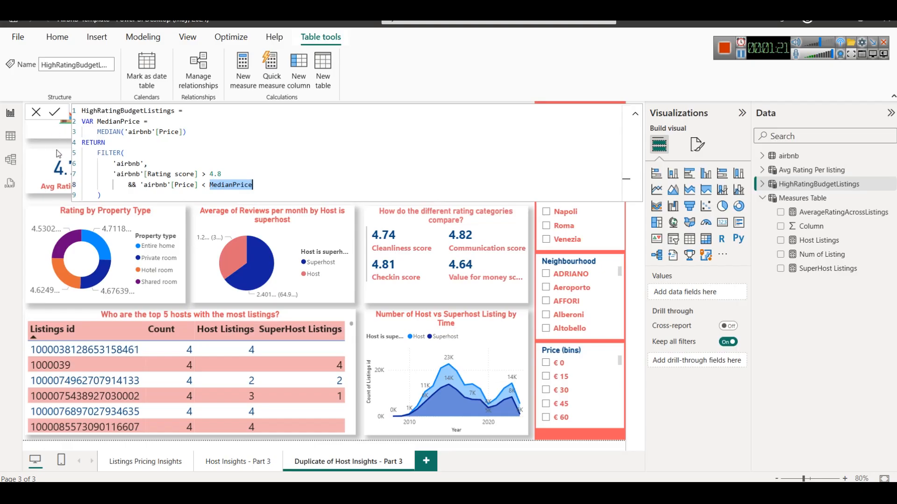
# - Inspect the HighRatingBudgetListings rows in the table view, checking the Price and rating columns against the table's formula
pyautogui.click(7, 138)
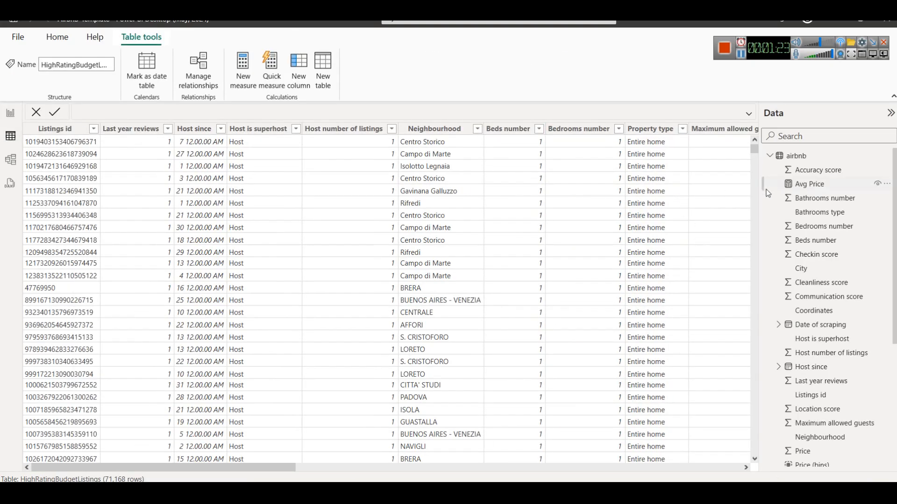
pyautogui.scroll(-4, 766, 196)
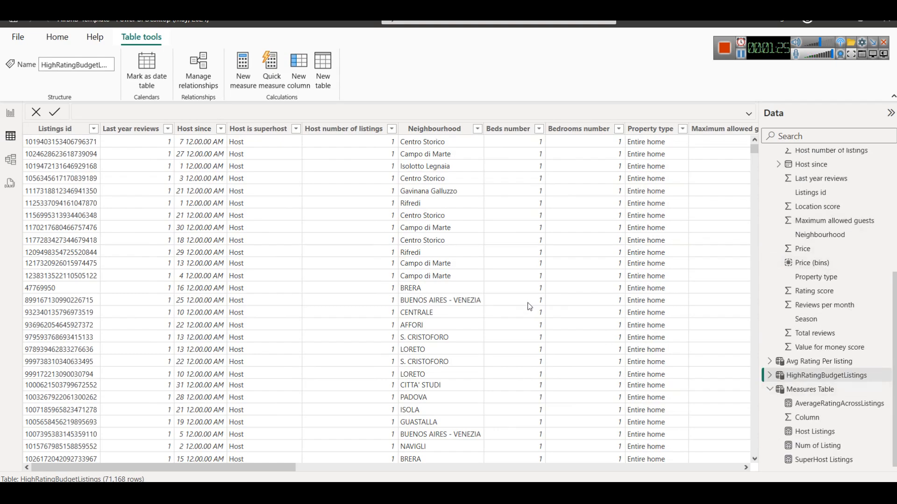
pyautogui.moveTo(246, 467); pyautogui.dragTo(340, 471)
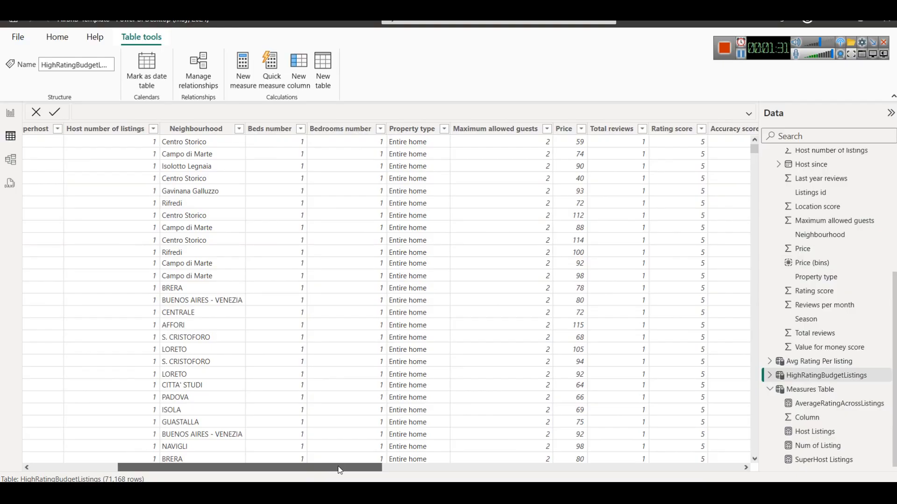
pyautogui.moveTo(339, 470); pyautogui.dragTo(446, 474)
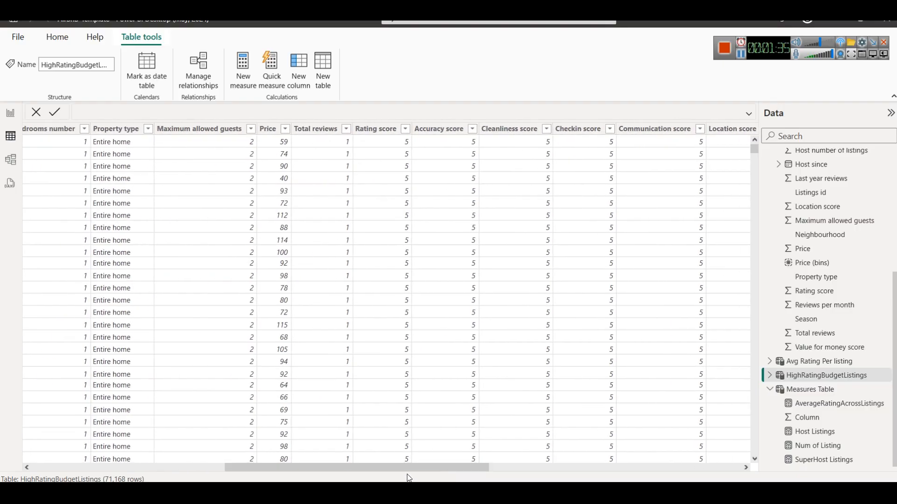
pyautogui.click(770, 375)
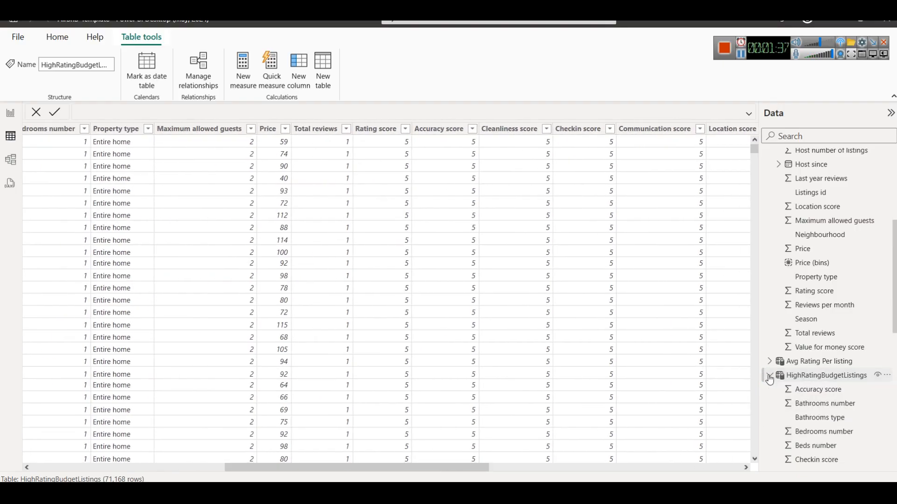
pyautogui.click(810, 378)
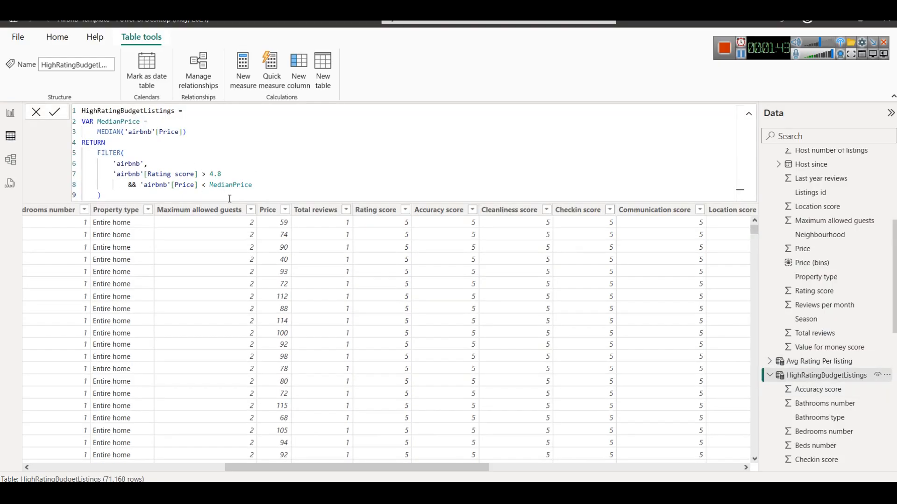
# - Return to the report and remove Listings id, Count, Host Listings and SuperHost Listings from the top 5 hosts table visual
pyautogui.click(8, 112)
pyautogui.click(205, 316)
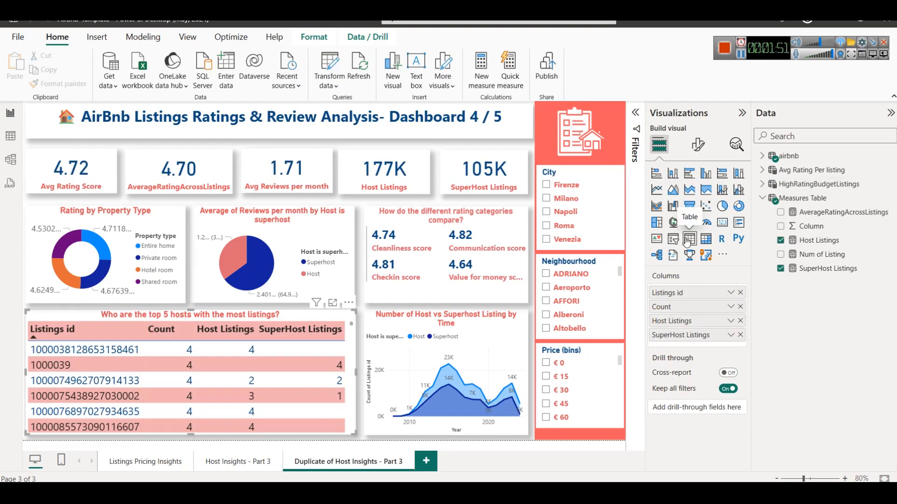
pyautogui.click(741, 306)
pyautogui.click(740, 306)
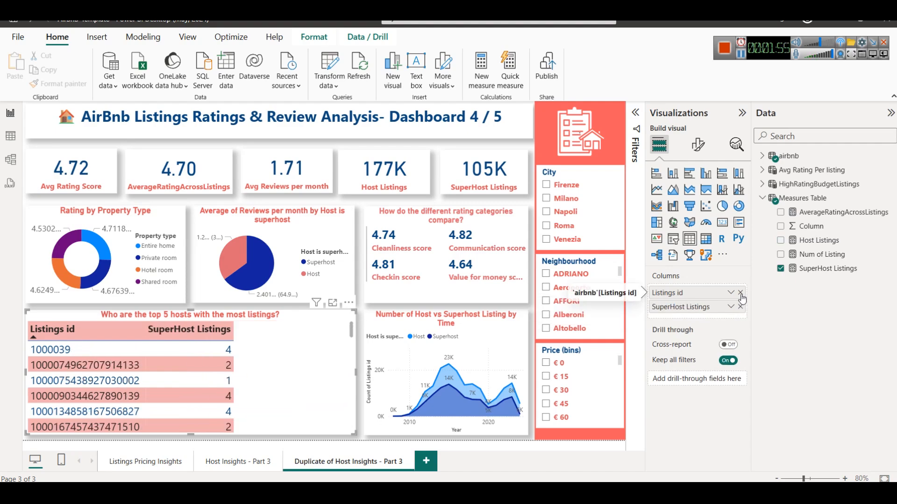
pyautogui.click(740, 306)
pyautogui.click(741, 292)
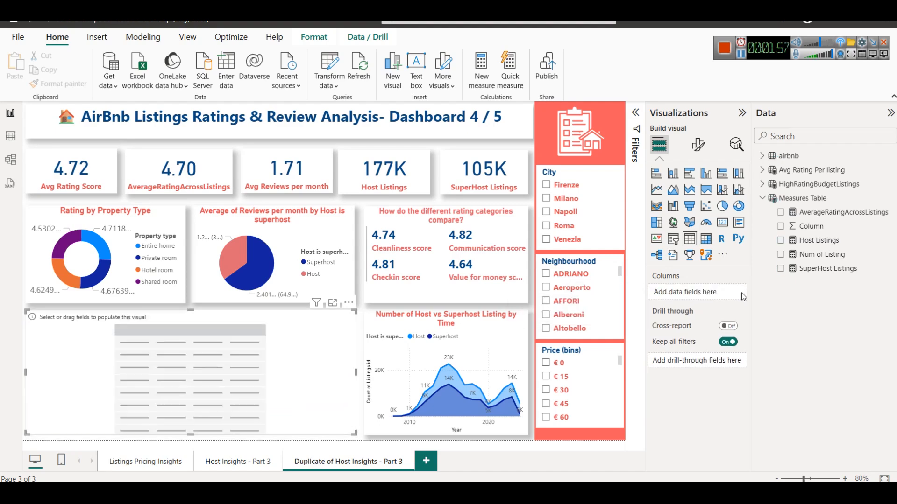
# - Add the Listings id and City fields from HighRatingBudgetListings as columns of the emptied table visual
pyautogui.click(765, 185)
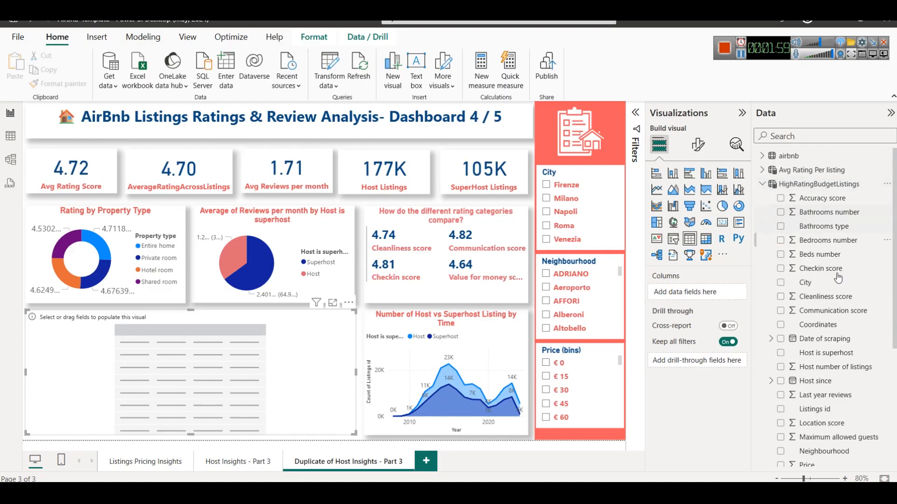
pyautogui.scroll(-2, 844, 304)
pyautogui.moveTo(822, 351); pyautogui.dragTo(711, 284)
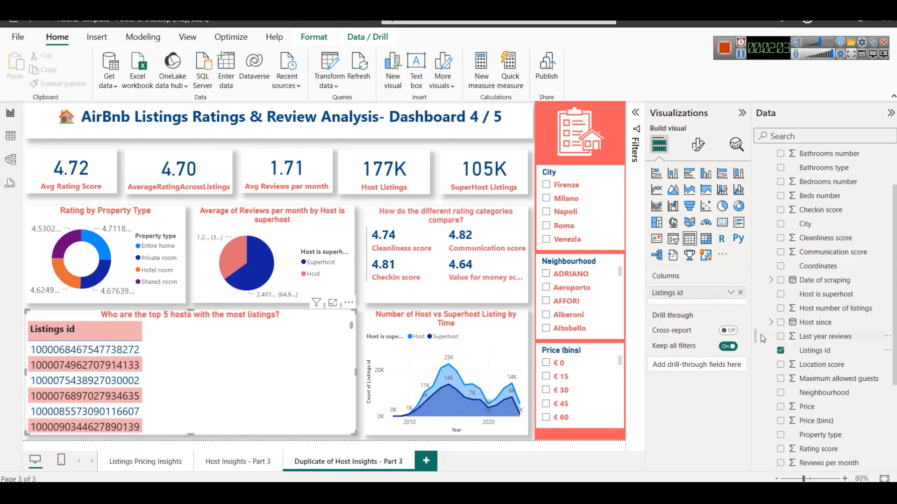
pyautogui.moveTo(817, 225); pyautogui.dragTo(700, 299)
pyautogui.scroll(-2, 840, 355)
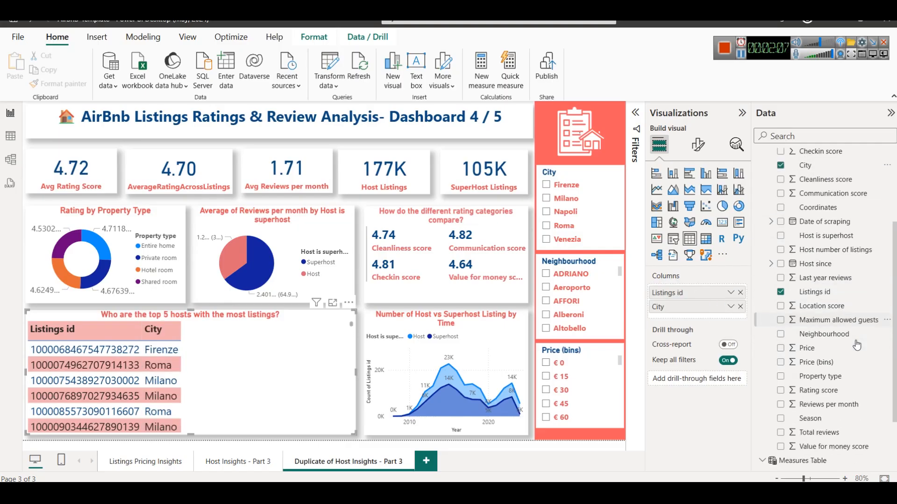
# - Add Price and Rating score from HighRatingBudgetListings to the table, with both summarized as averages
pyautogui.moveTo(857, 346); pyautogui.dragTo(717, 318)
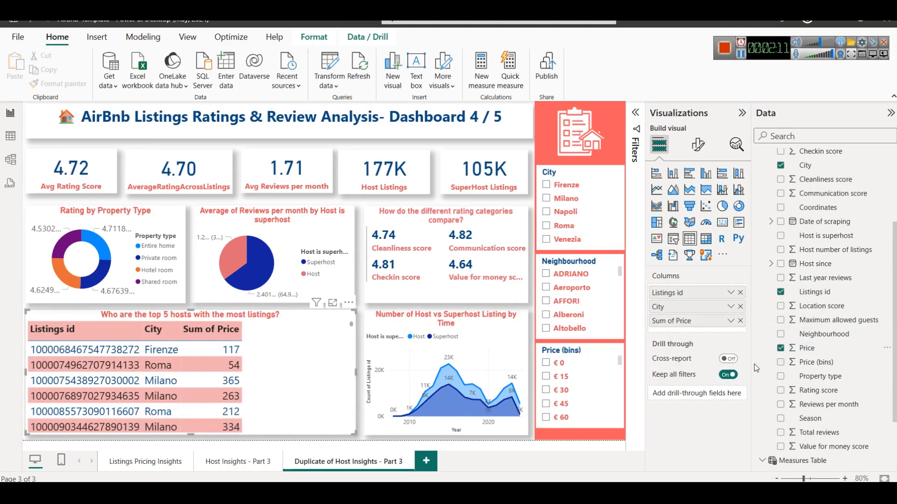
pyautogui.click(730, 321)
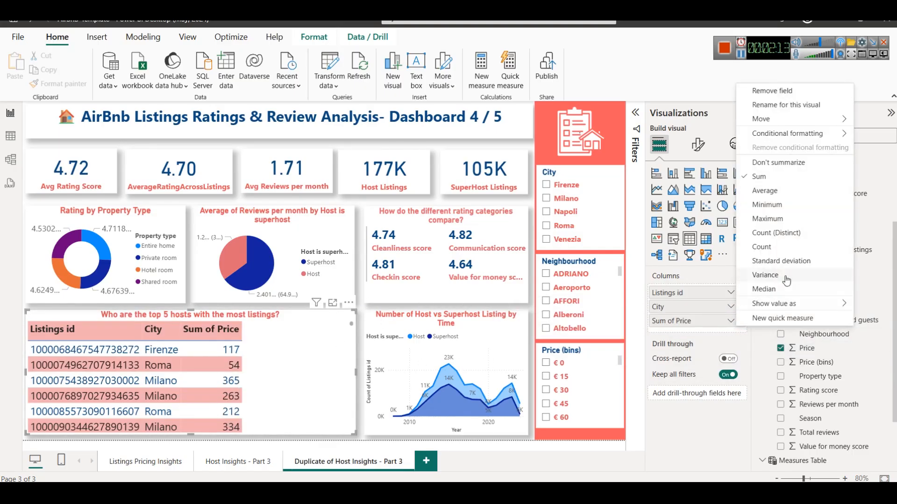
pyautogui.click(765, 191)
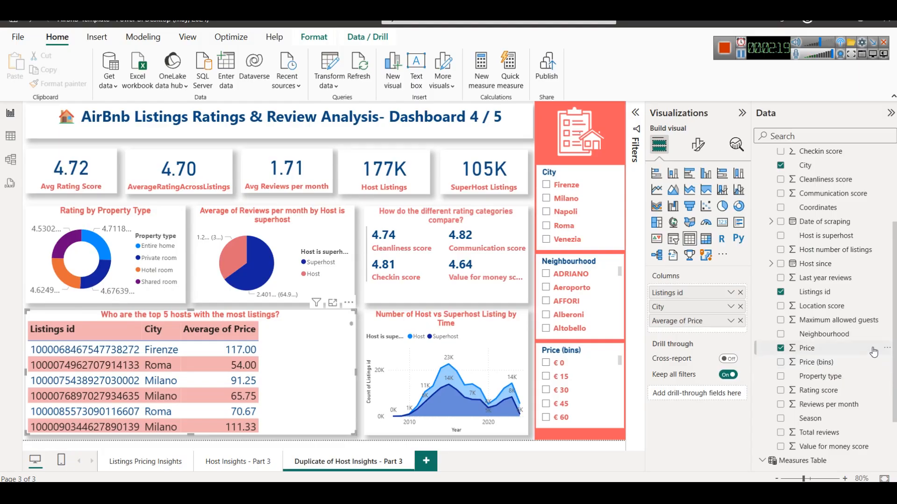
pyautogui.moveTo(802, 396); pyautogui.dragTo(684, 333)
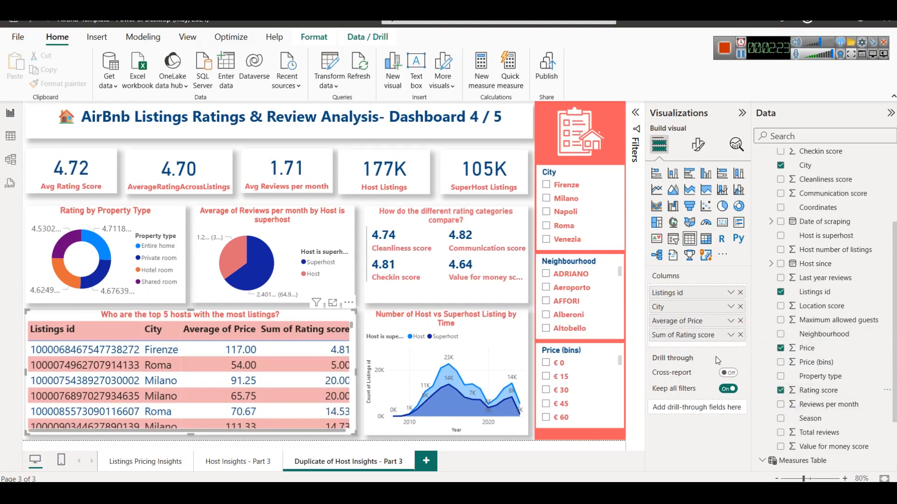
pyautogui.click(730, 335)
pyautogui.click(786, 207)
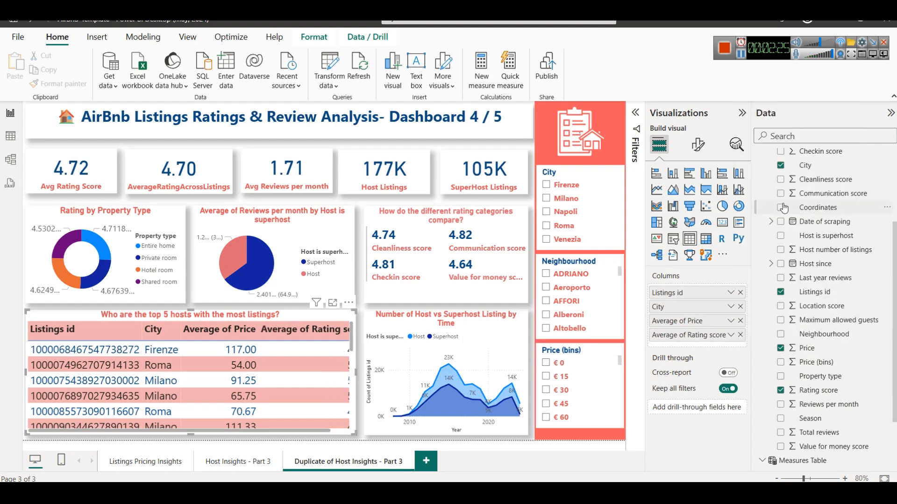
# - Rename the average rating column to "Rating score" for this visual and widen the Average of Price column
pyautogui.click(730, 335)
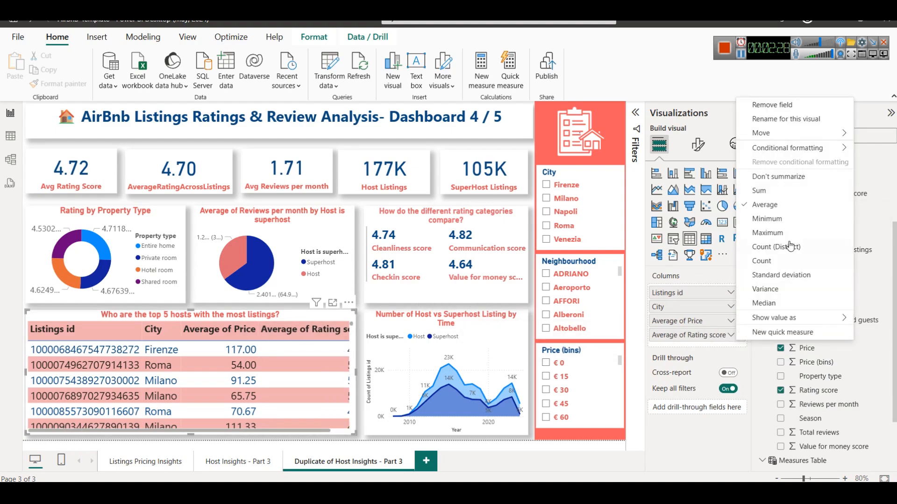
pyautogui.click(781, 119)
pyautogui.press('Home')
pyautogui.press('Delete')
pyautogui.press('Delete')
pyautogui.press('Delete')
pyautogui.press('Delete')
pyautogui.press('Delete')
pyautogui.press('Delete')
pyautogui.press('Delete')
pyautogui.press('Delete')
pyautogui.press('Delete')
pyautogui.press('Delete')
pyautogui.press('Delete')
pyautogui.press('Return')
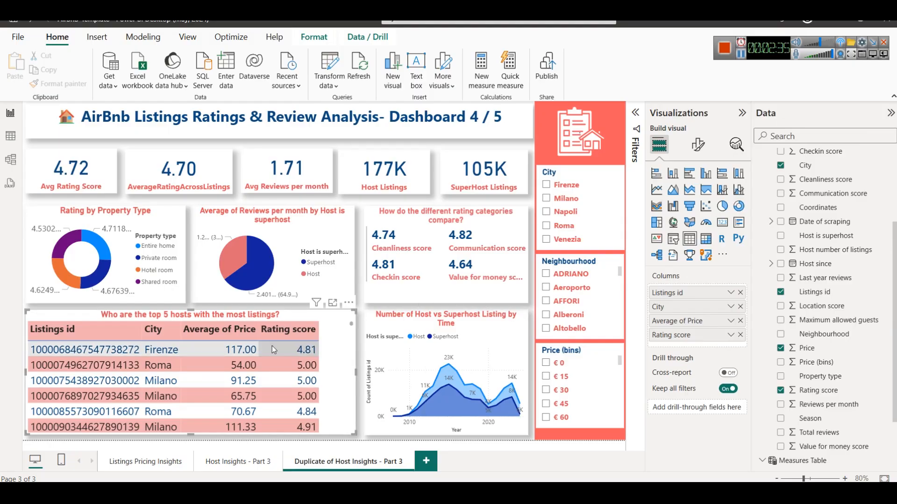
pyautogui.moveTo(259, 329); pyautogui.dragTo(282, 329)
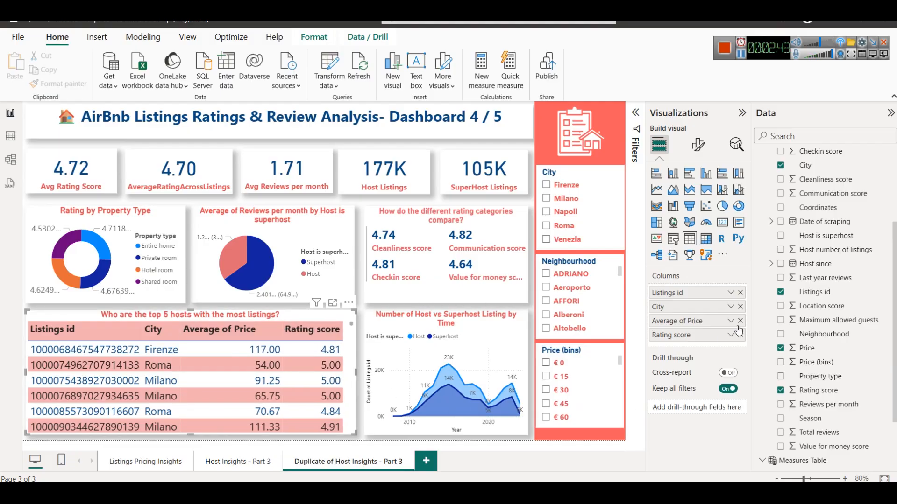
# - Convert the table to a matrix and place Average of Rating score ahead of Average of Price in its values
pyautogui.click(706, 239)
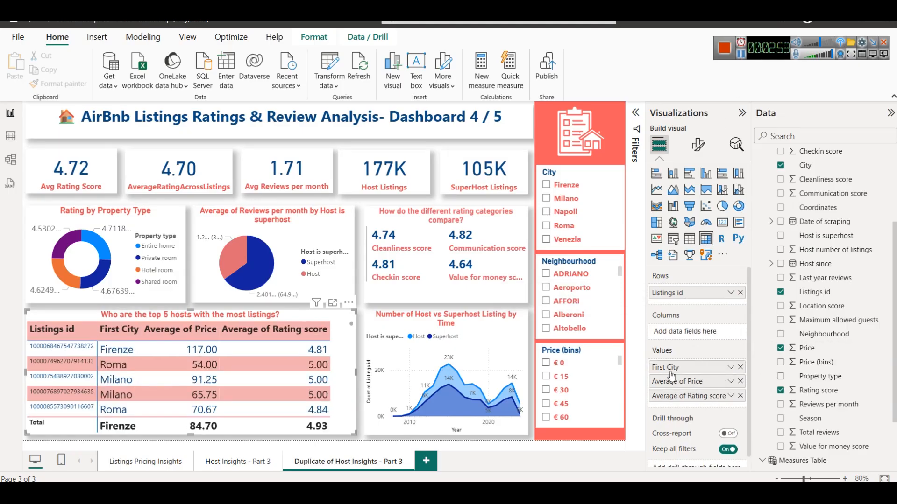
pyautogui.moveTo(682, 396); pyautogui.dragTo(682, 377)
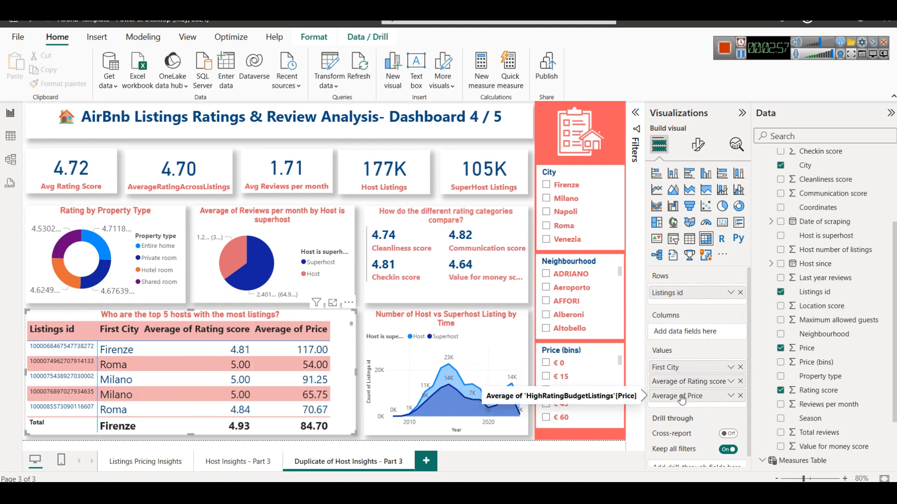
# - Remove First City from the matrix values and widen the Average of Price column to fill the visual
pyautogui.click(741, 368)
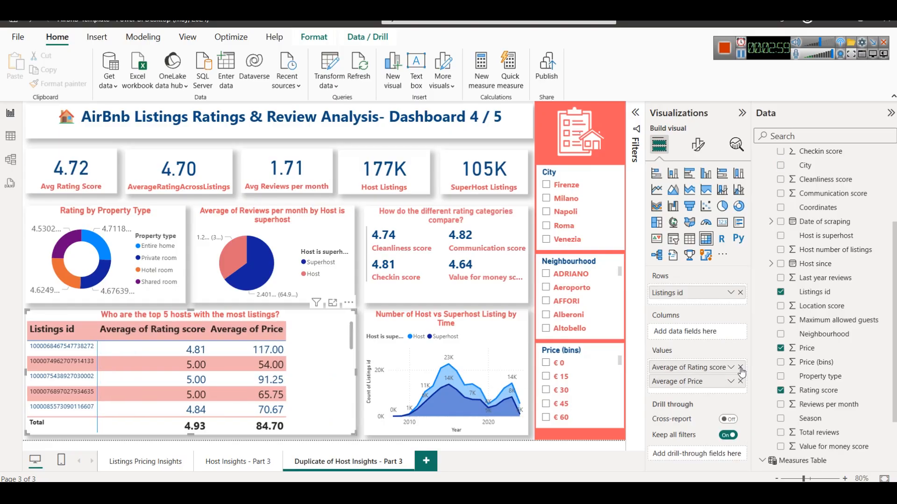
pyautogui.moveTo(286, 329); pyautogui.dragTo(350, 332)
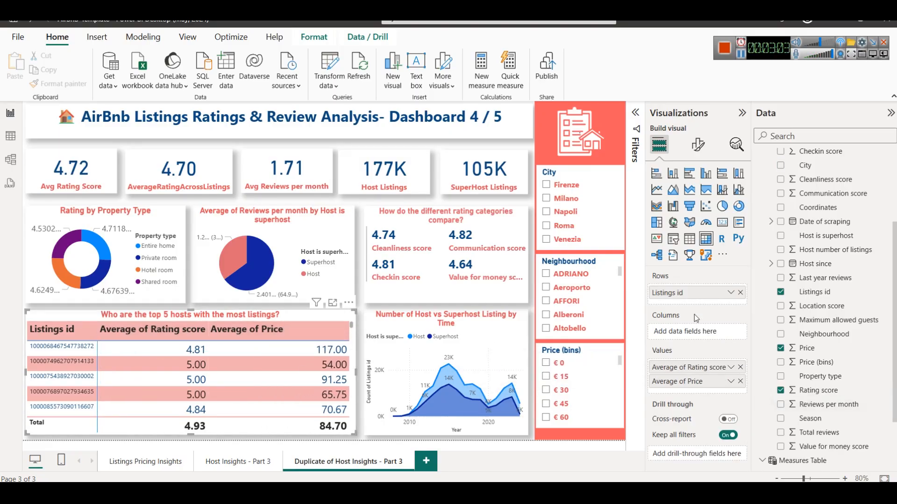
# - Set the font size of the matrix values to 17
pyautogui.click(698, 144)
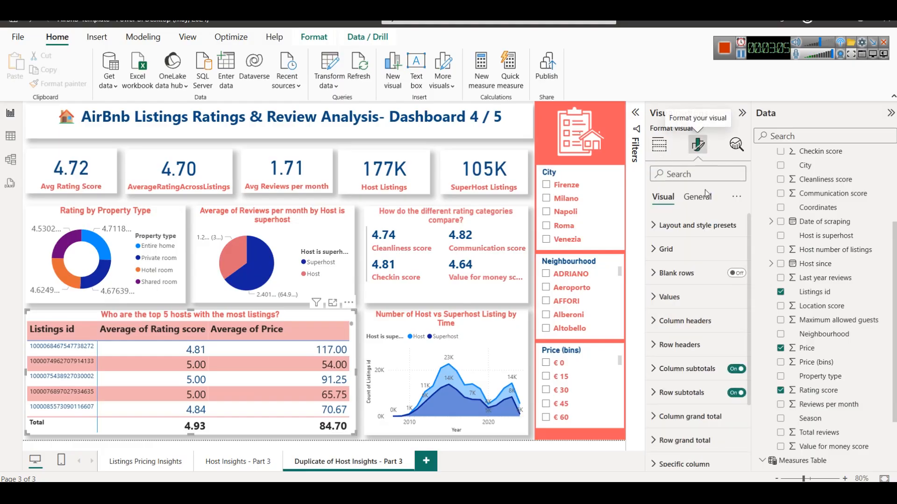
pyautogui.click(695, 306)
pyautogui.click(737, 358)
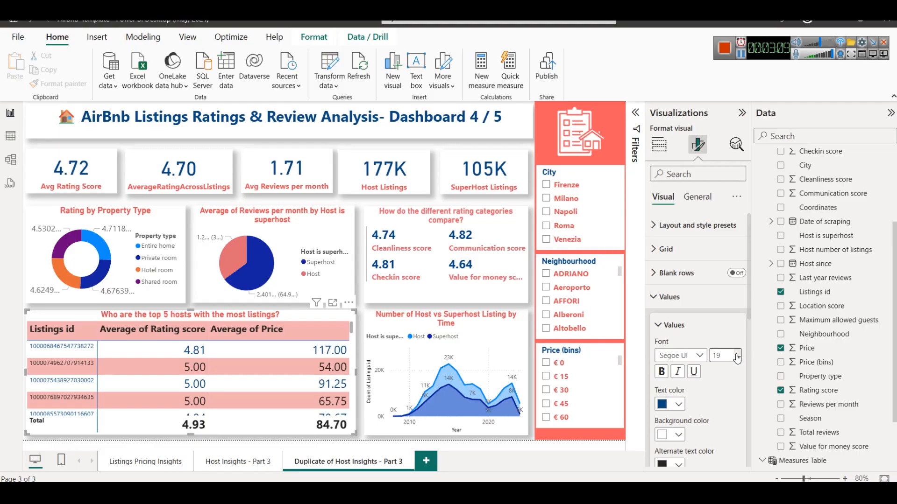
pyautogui.click(739, 359)
pyautogui.click(739, 359)
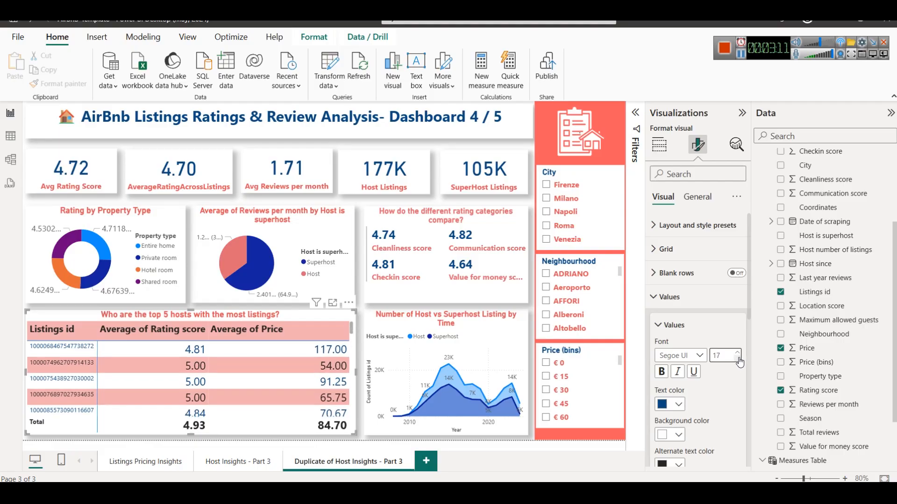
pyautogui.click(705, 301)
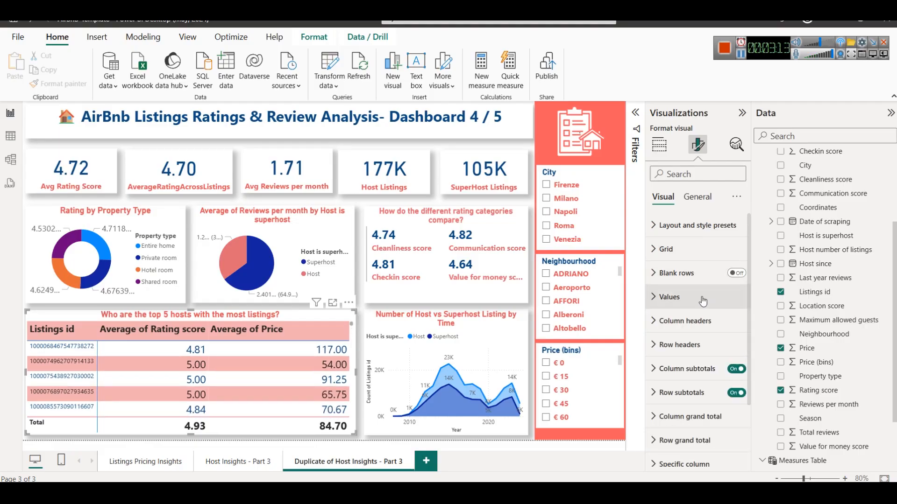
# - Set the matrix row headers' font size to 13 and narrow the Average of Rating score column so both value columns fit
pyautogui.click(708, 349)
pyautogui.scroll(-2, 708, 353)
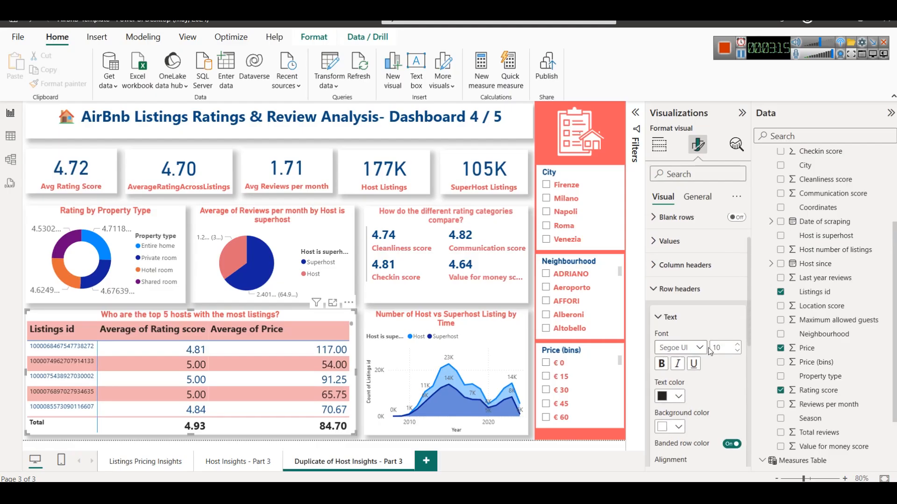
pyautogui.click(737, 343)
pyautogui.click(738, 343)
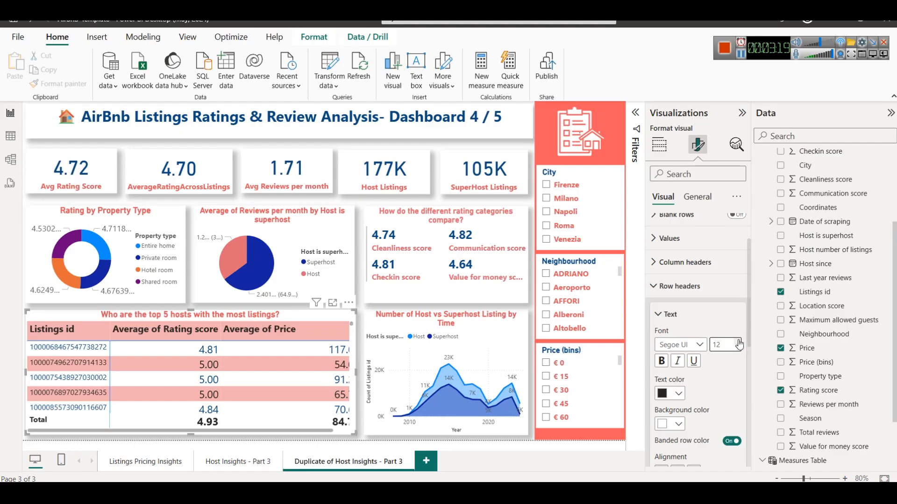
pyautogui.click(738, 343)
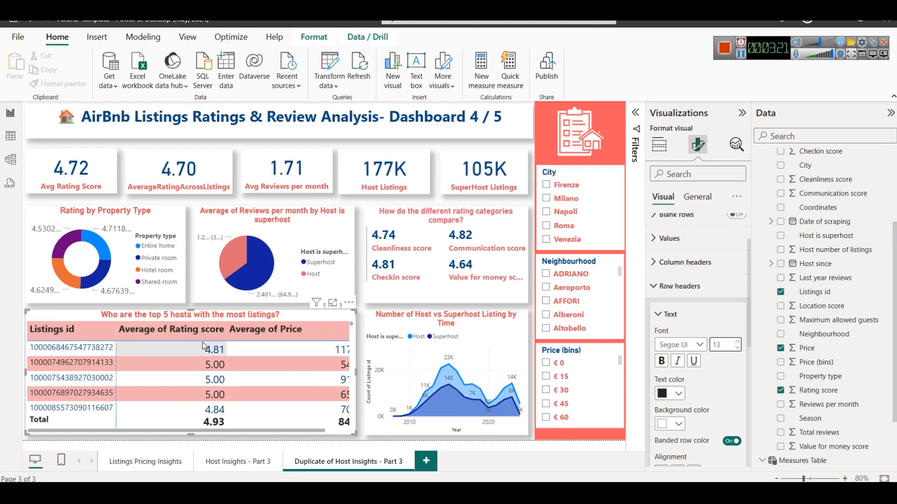
pyautogui.moveTo(227, 329); pyautogui.dragTo(202, 328)
pyautogui.scroll(2, 696, 299)
# - Rename the Average of Rating score value to "Rating score" for this visual
pyautogui.click(659, 145)
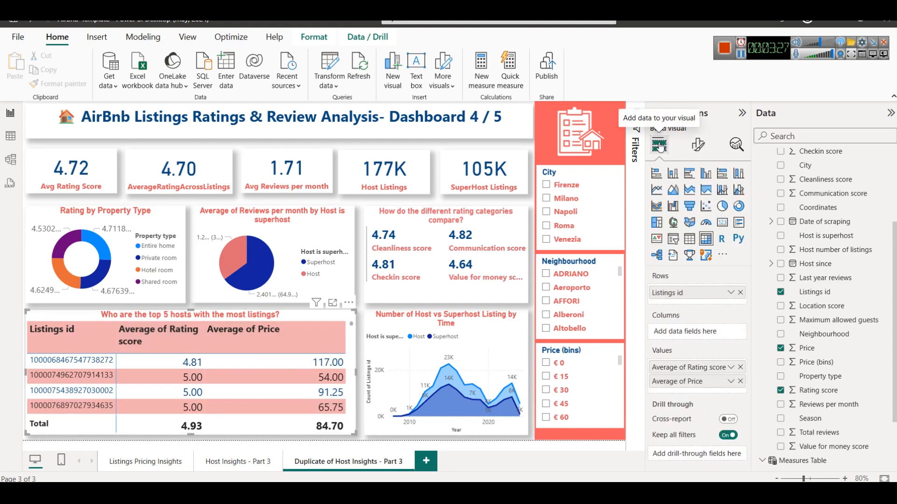
pyautogui.click(731, 367)
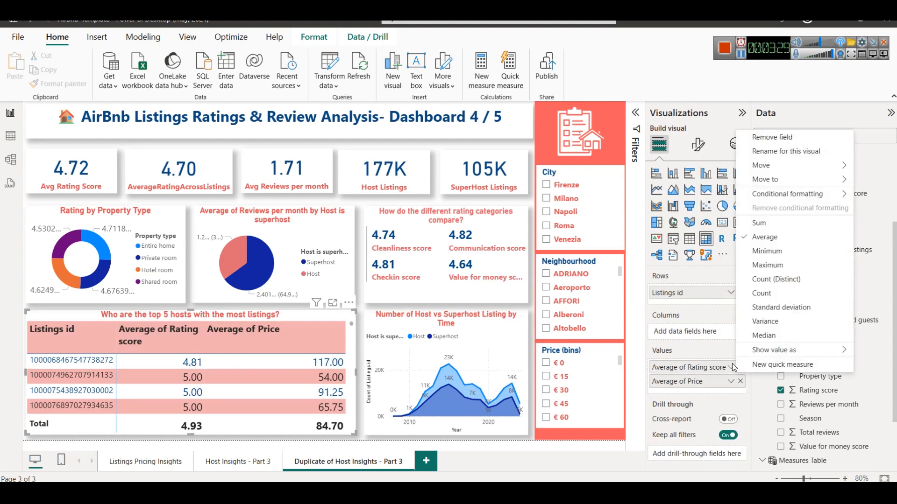
pyautogui.click(789, 151)
pyautogui.hotkey('shift', 'Right')
pyautogui.hotkey('shift', 'Right')
pyautogui.hotkey('shift', 'Right')
pyautogui.hotkey('shift', 'Right')
pyautogui.hotkey('shift', 'Right')
pyautogui.hotkey('shift', 'Right')
pyautogui.hotkey('shift', 'Right')
pyautogui.hotkey('shift', 'Right')
pyautogui.hotkey('shift', 'Right')
pyautogui.hotkey('shift', 'Right')
pyautogui.hotkey('shift', 'Right')
pyautogui.press('BackSpace')
pyautogui.press('Return')
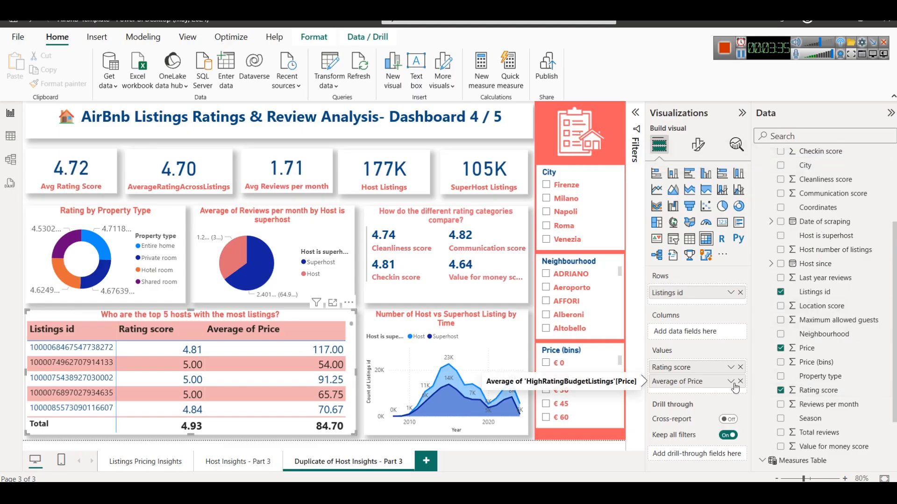
# - Rename the Average of Price value to "Average Price" for this visual
pyautogui.click(732, 382)
pyautogui.click(789, 166)
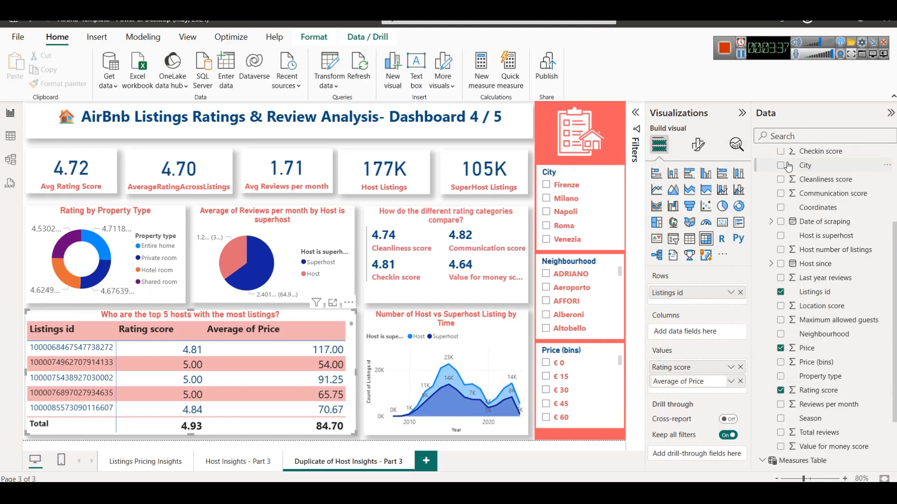
pyautogui.press('BackSpace')
pyautogui.press('BackSpace')
pyautogui.press('BackSpace')
pyautogui.press('Return')
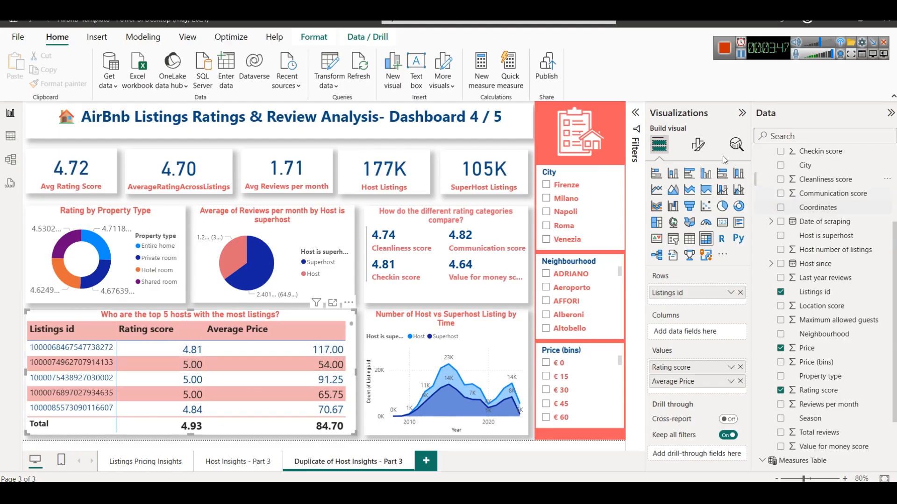
# - Try data bars on the Rating score values, use conditional icons instead, and inspect the icon rules without changing them
pyautogui.click(698, 144)
pyautogui.scroll(-3, 700, 397)
pyautogui.click(680, 407)
pyautogui.scroll(-5, 704, 376)
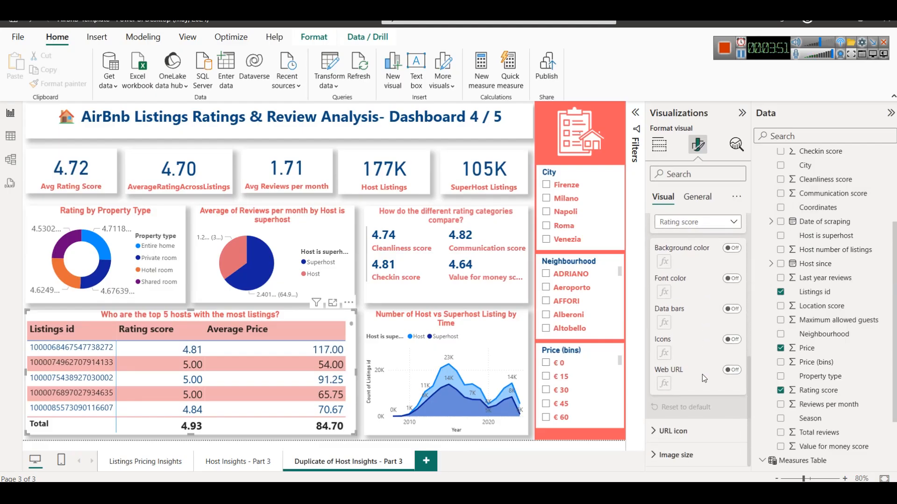
pyautogui.click(731, 310)
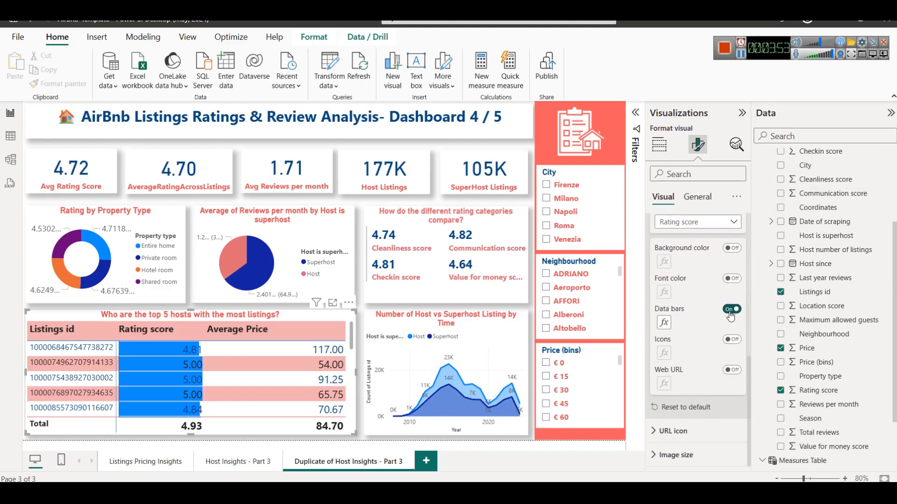
pyautogui.click(731, 310)
pyautogui.click(730, 340)
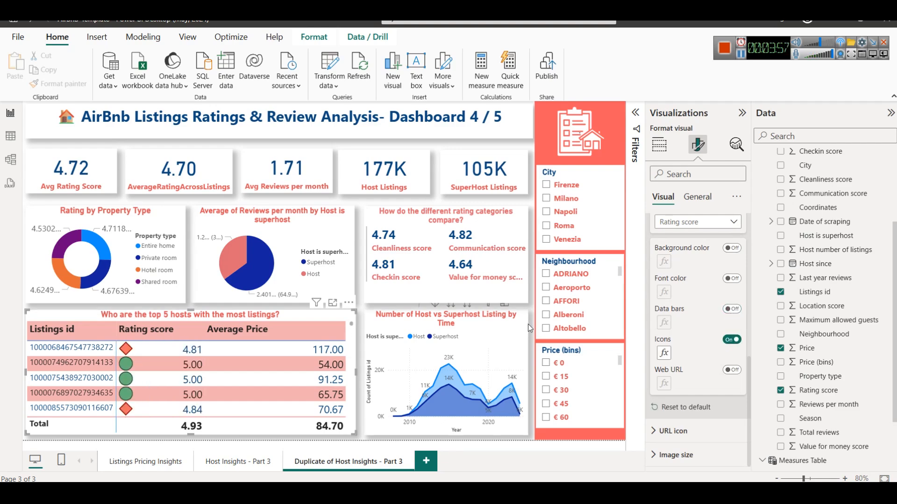
pyautogui.click(663, 353)
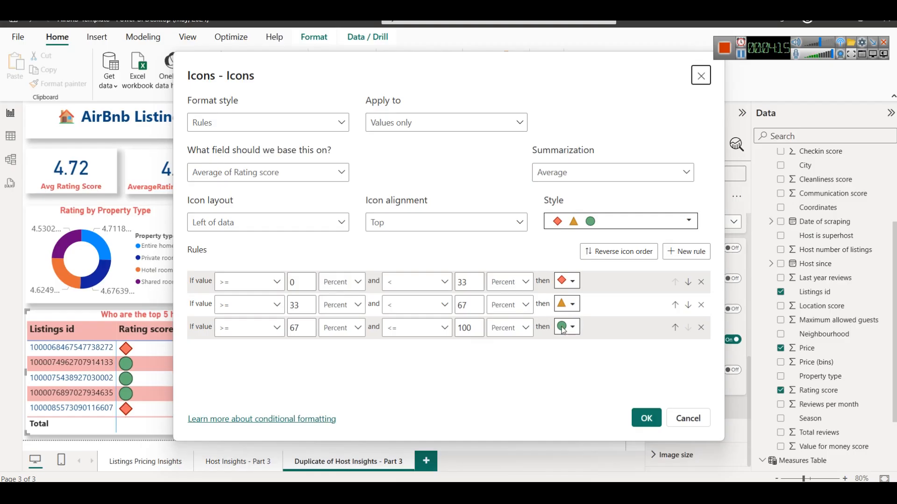
pyautogui.click(684, 417)
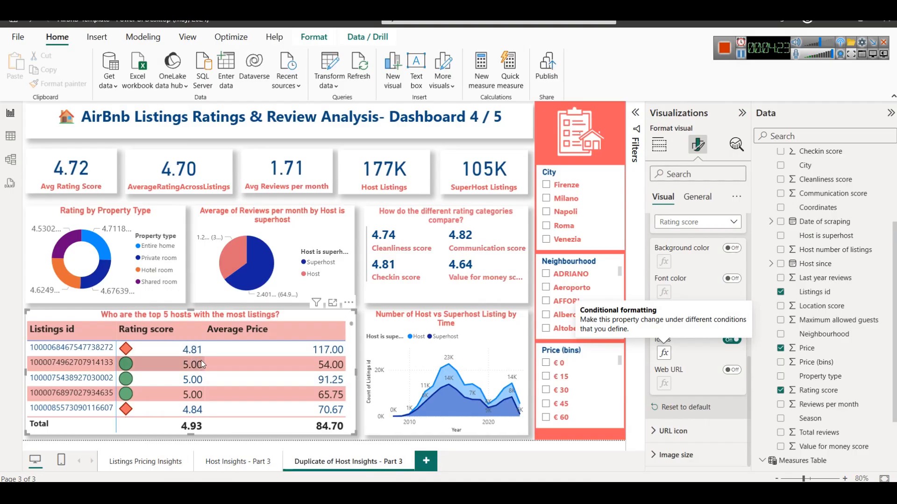
# - Review the rating icons down the matrix rows and sort the matrix by Listings id in ascending order
pyautogui.scroll(-2, 189, 380)
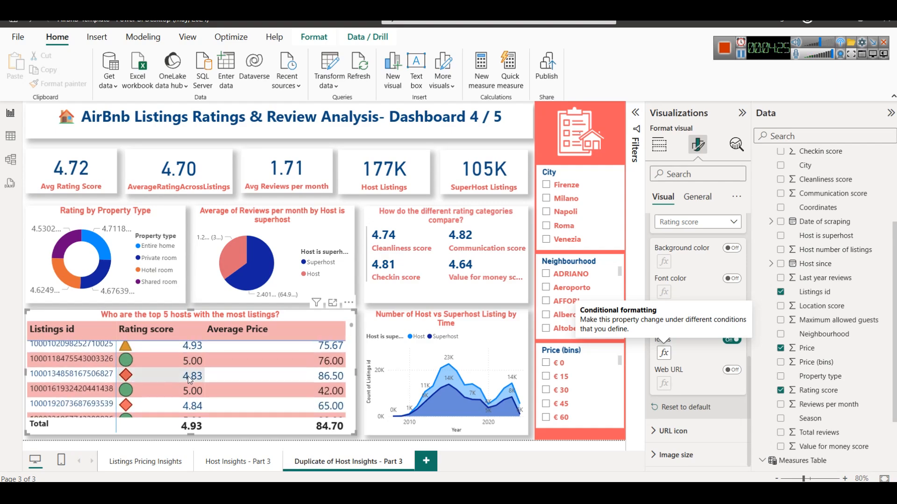
pyautogui.scroll(3, 187, 379)
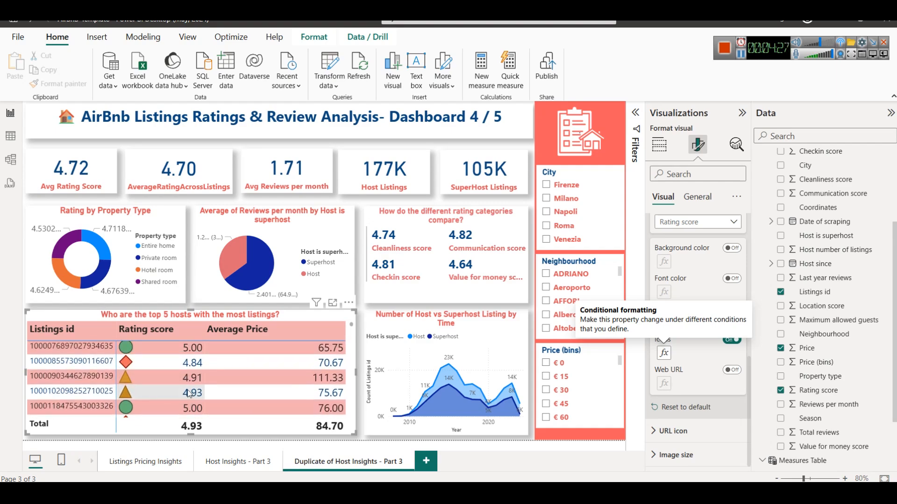
pyautogui.scroll(3, 166, 387)
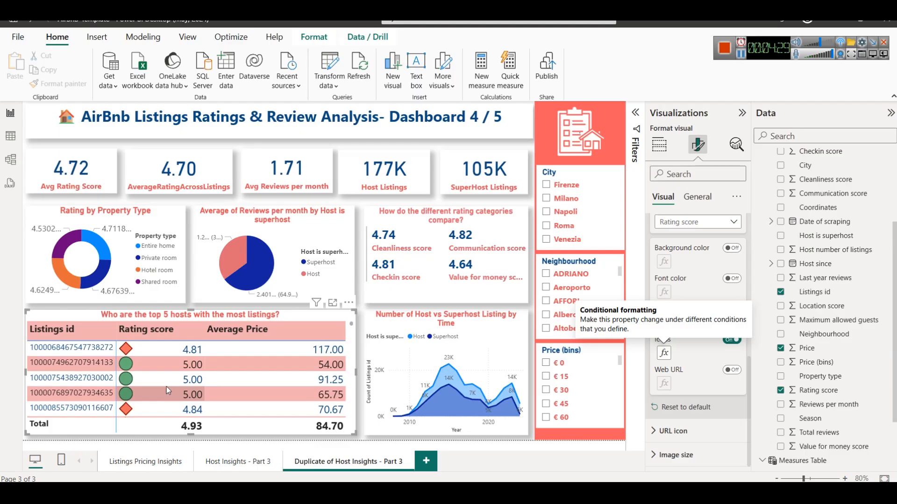
pyautogui.click(83, 333)
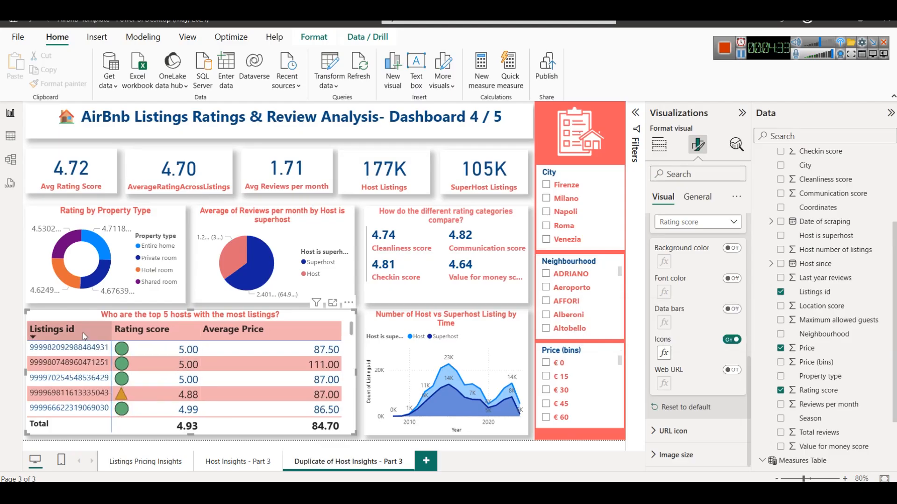
pyautogui.click(83, 333)
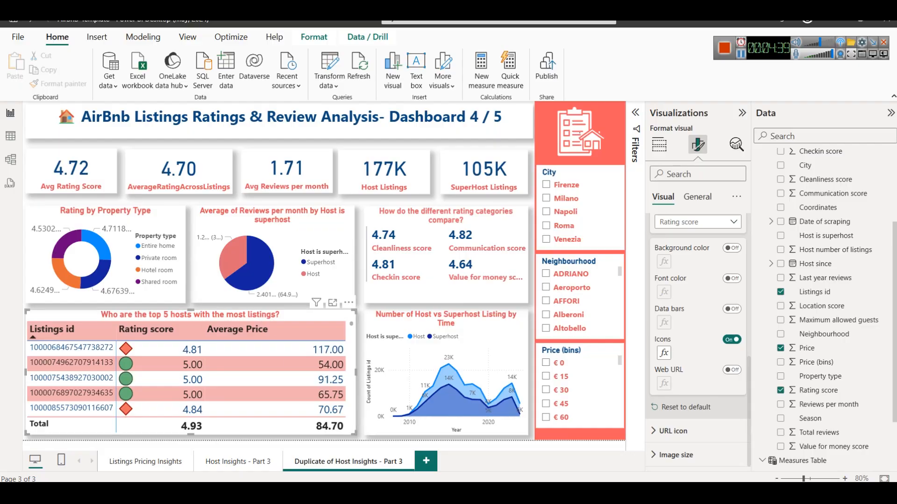
# - Switch to the Notepad question list and copy the heading "High-Rating Budget Listings" from the Rating & Review Analysis section
pyautogui.hotkey('alt', 'Tab')
pyautogui.click(182, 287)
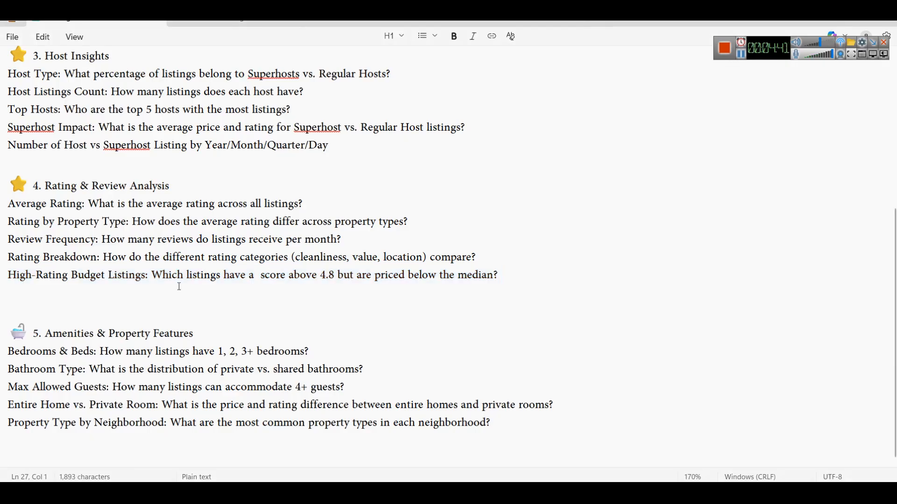
pyautogui.click(152, 275)
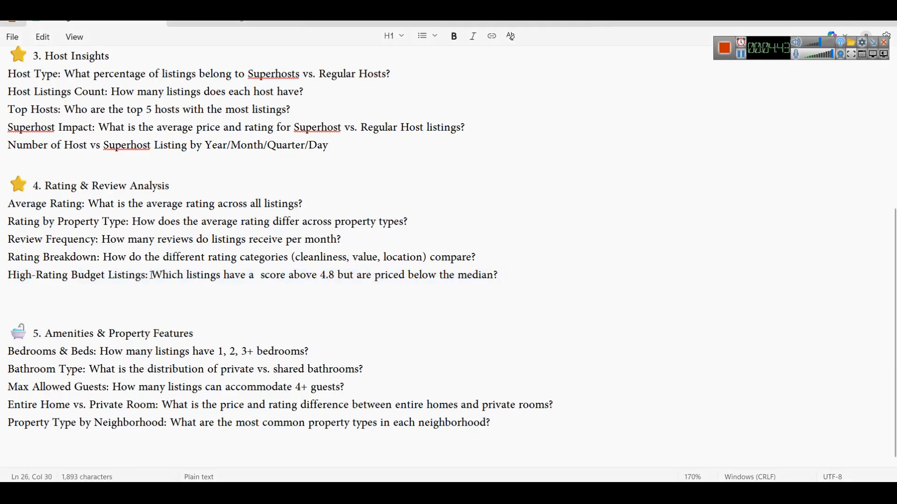
pyautogui.moveTo(146, 275); pyautogui.dragTo(1, 275)
pyautogui.hotkey('ctrl', 'c')
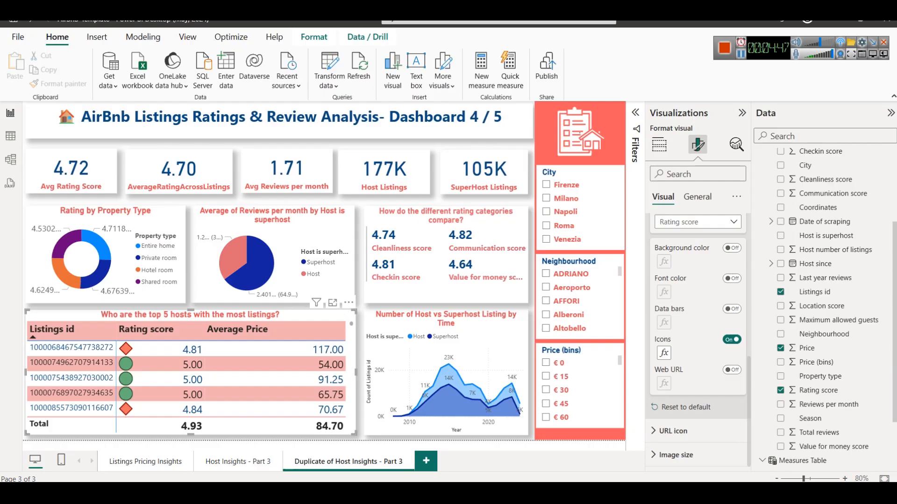
# - Switch back to Power BI and replace the matrix title with the copied text "High-Rating Budget Listings"
pyautogui.hotkey('alt', 'Tab')
pyautogui.click(706, 197)
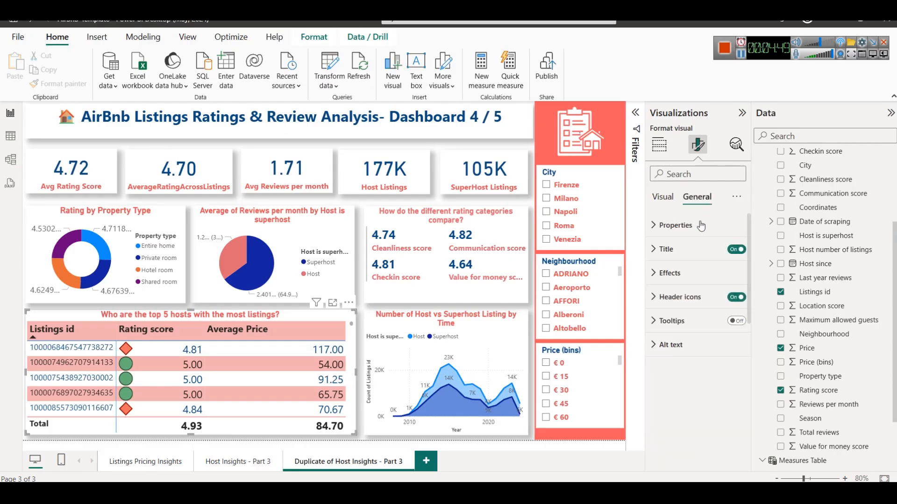
pyautogui.click(665, 249)
pyautogui.click(689, 308)
pyautogui.hotkey('ctrl', 'a')
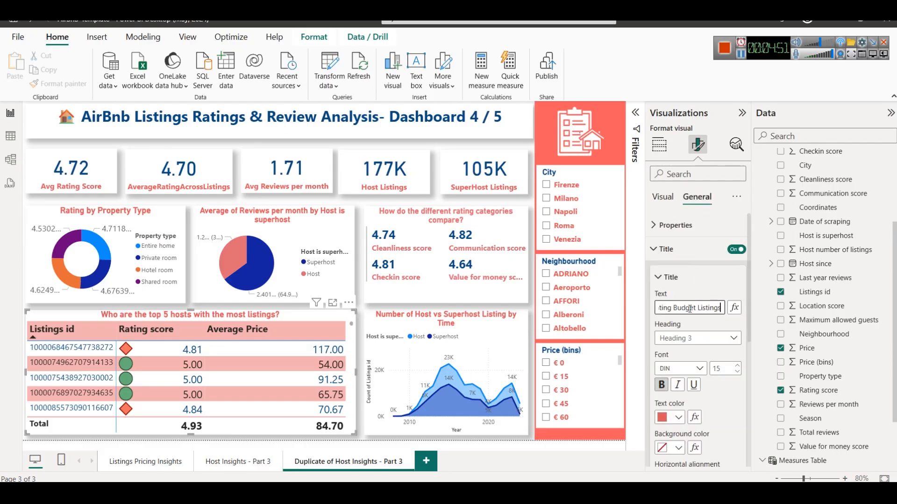
pyautogui.hotkey('ctrl', 'v')
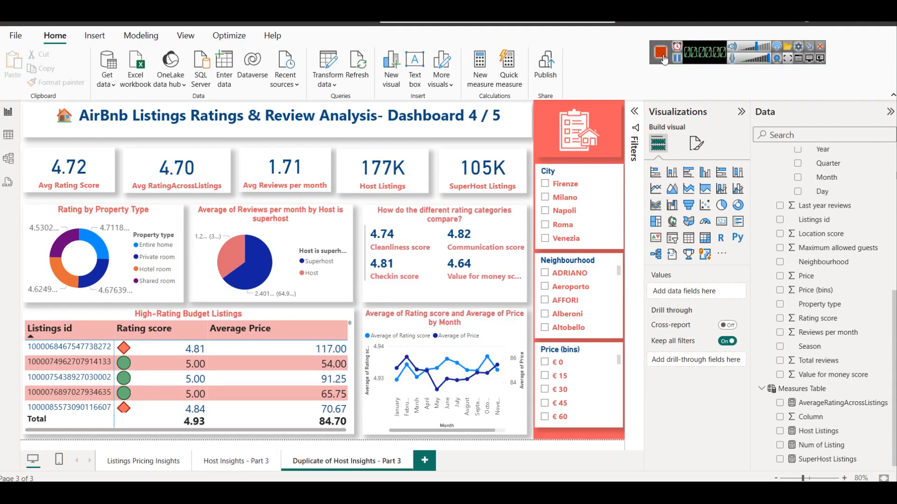
# - Examine the monthly line chart of average rating score and average price in focus mode, along with its source fields
pyautogui.click(459, 321)
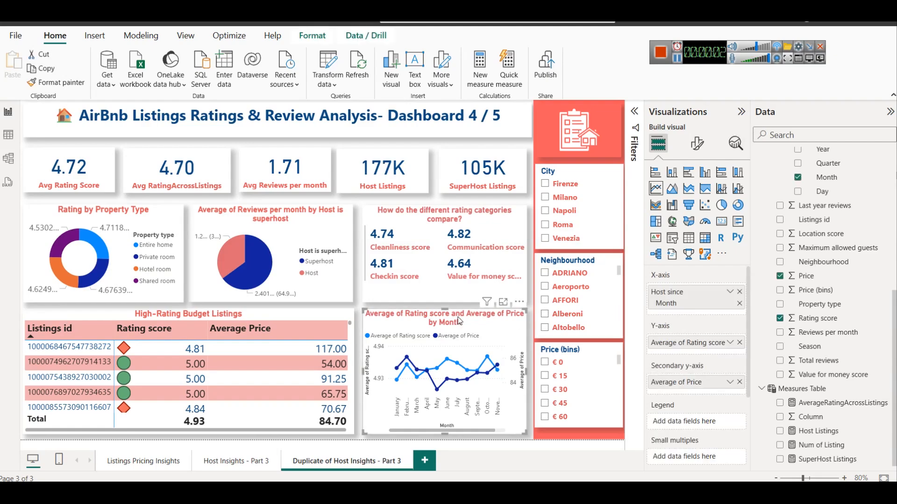
pyautogui.click(503, 302)
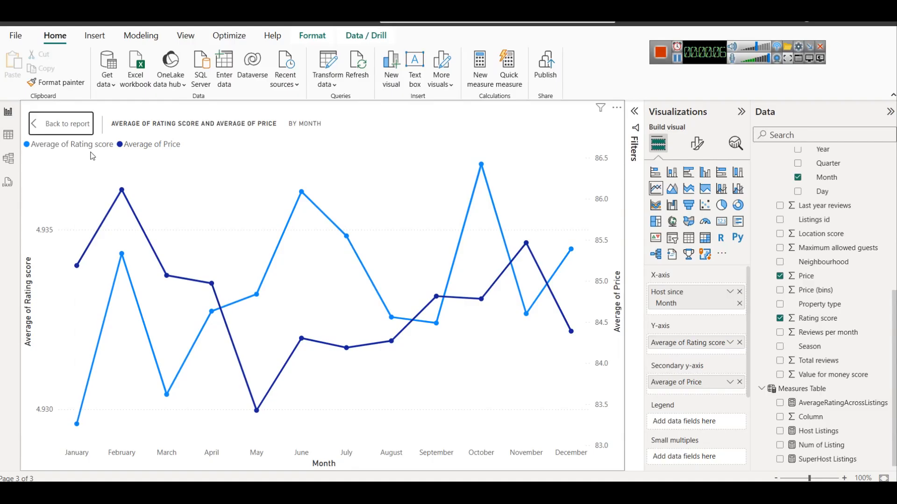
pyautogui.click(89, 129)
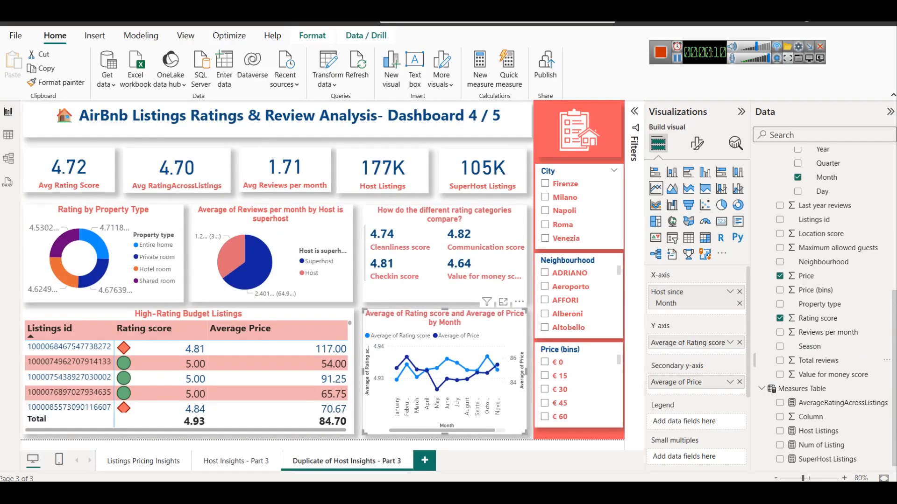
pyautogui.scroll(5, 807, 188)
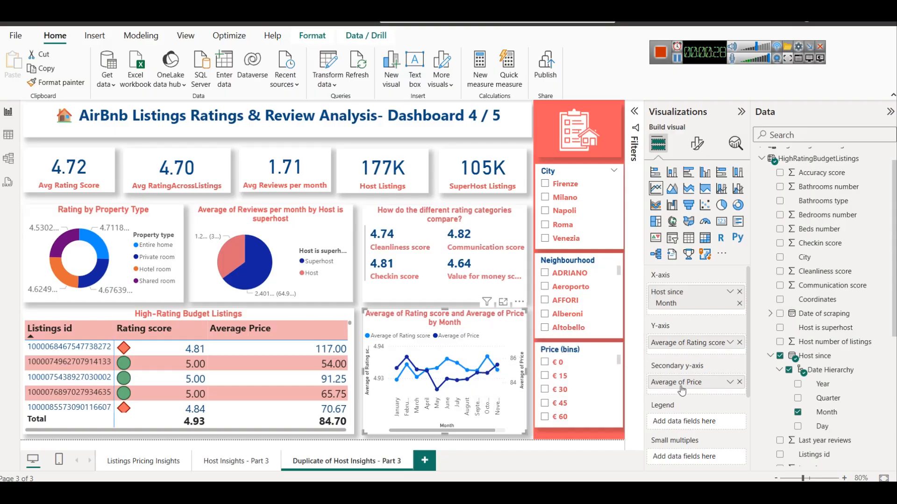
pyautogui.click(502, 303)
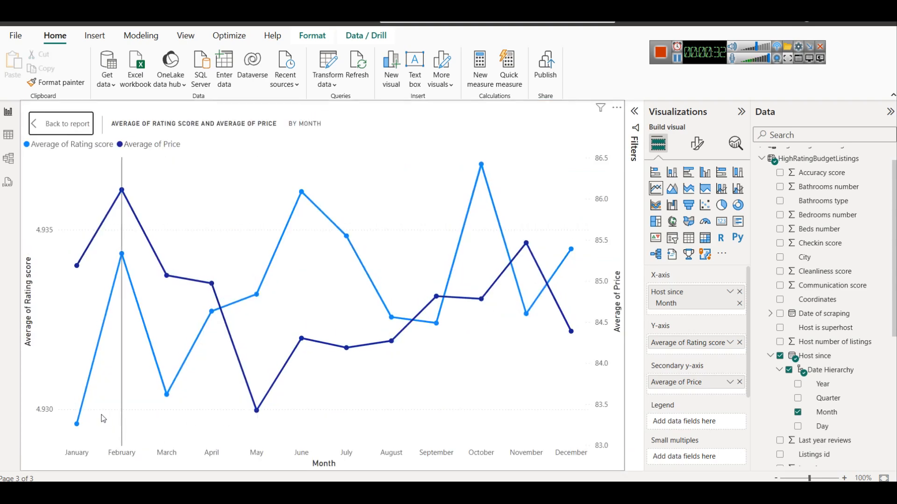
# - Inspect individual monthly points on the average rating score and average price lines, including January and October, and return to the report page
pyautogui.moveTo(78, 427)
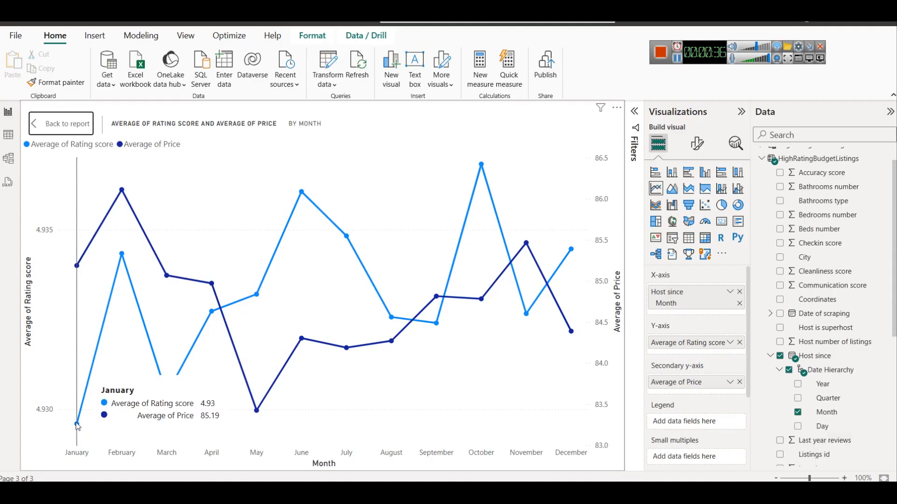
pyautogui.moveTo(482, 168)
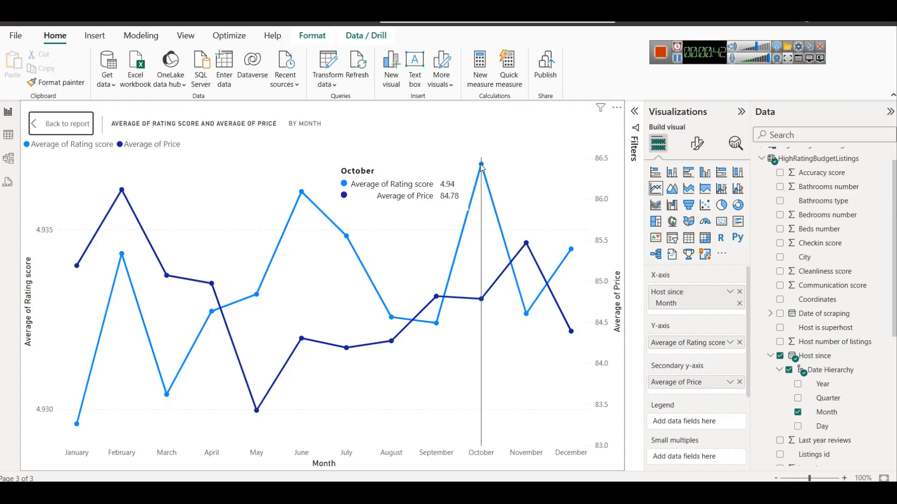
pyautogui.moveTo(124, 196)
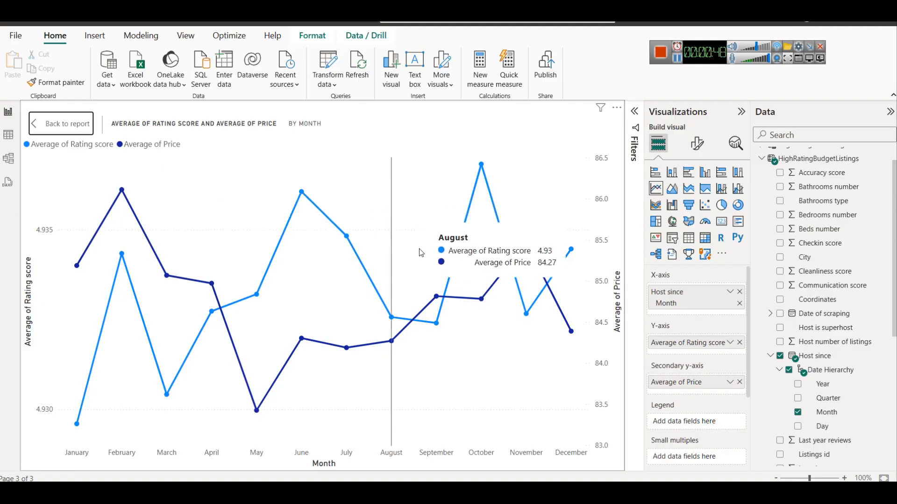
pyautogui.moveTo(573, 345)
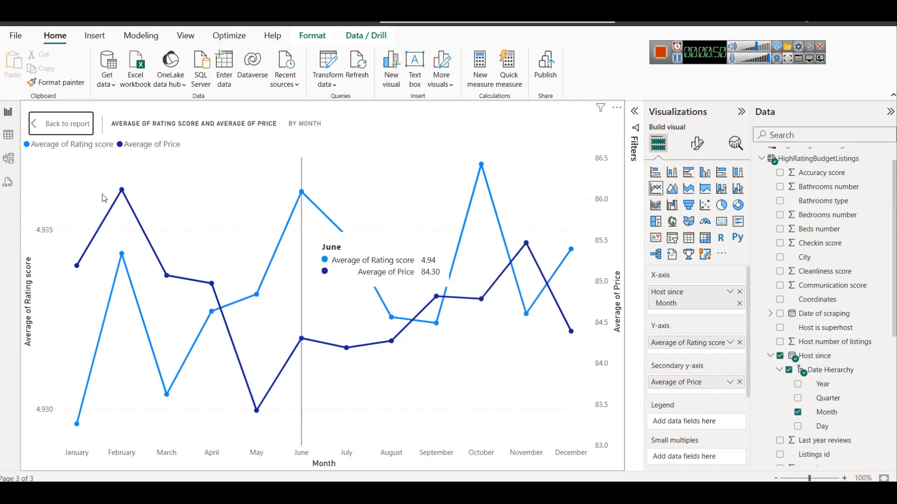
pyautogui.click(55, 124)
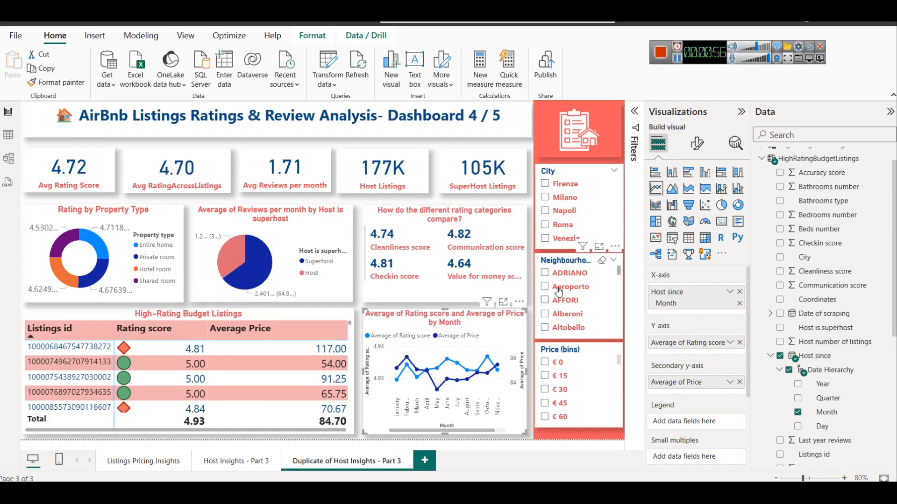
pyautogui.click(520, 441)
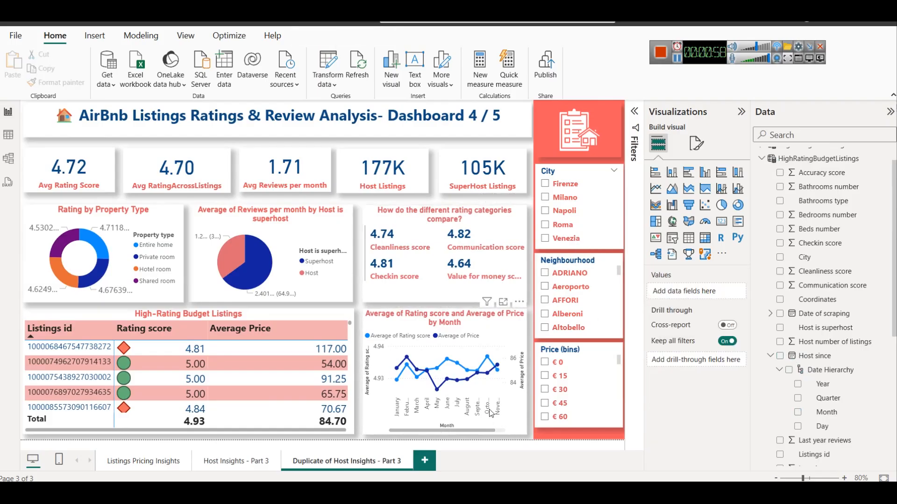